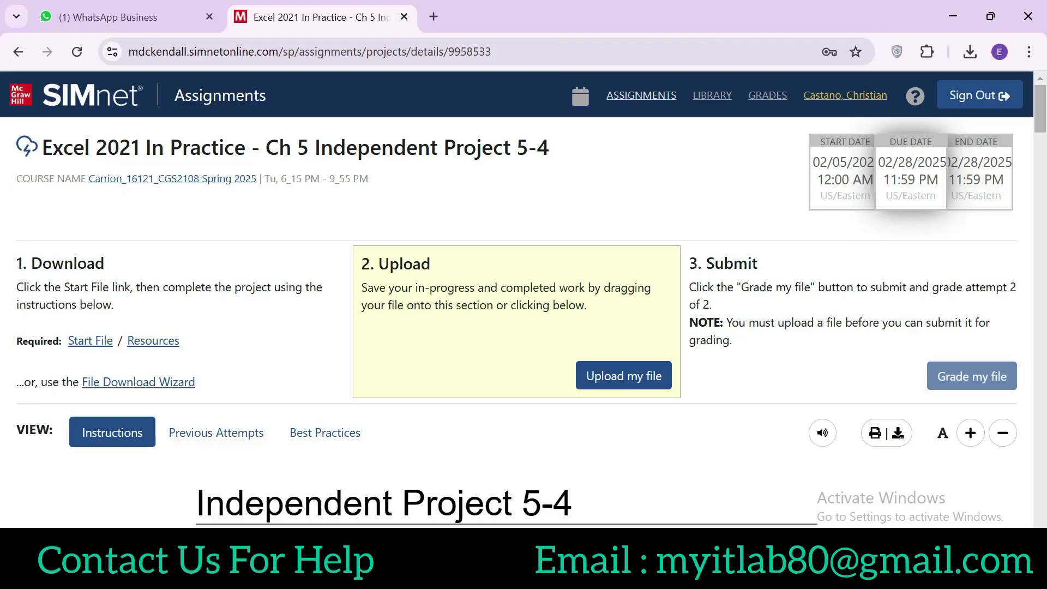
Read the Independent Project 5-4 assignment title and scroll down to Steps to complete
drag(42, 147, 567, 146)
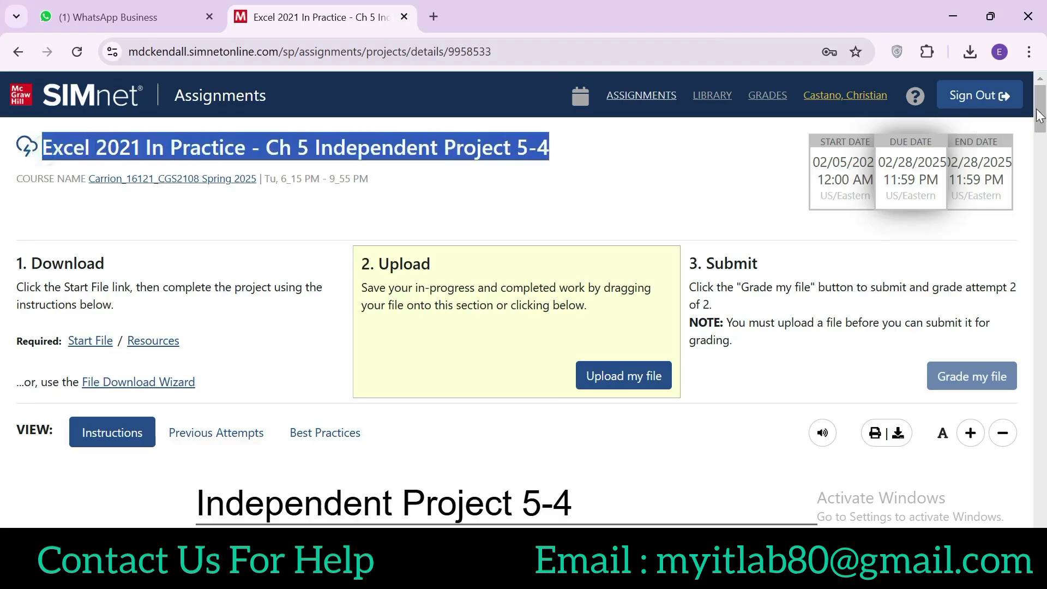
drag(1043, 114, 1025, 150)
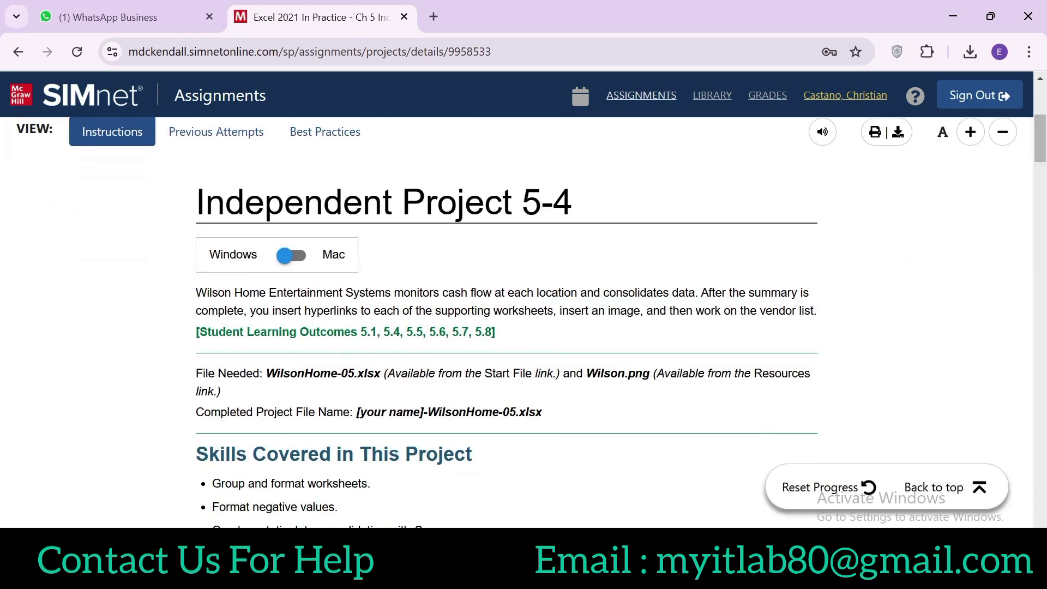
drag(192, 202, 609, 220)
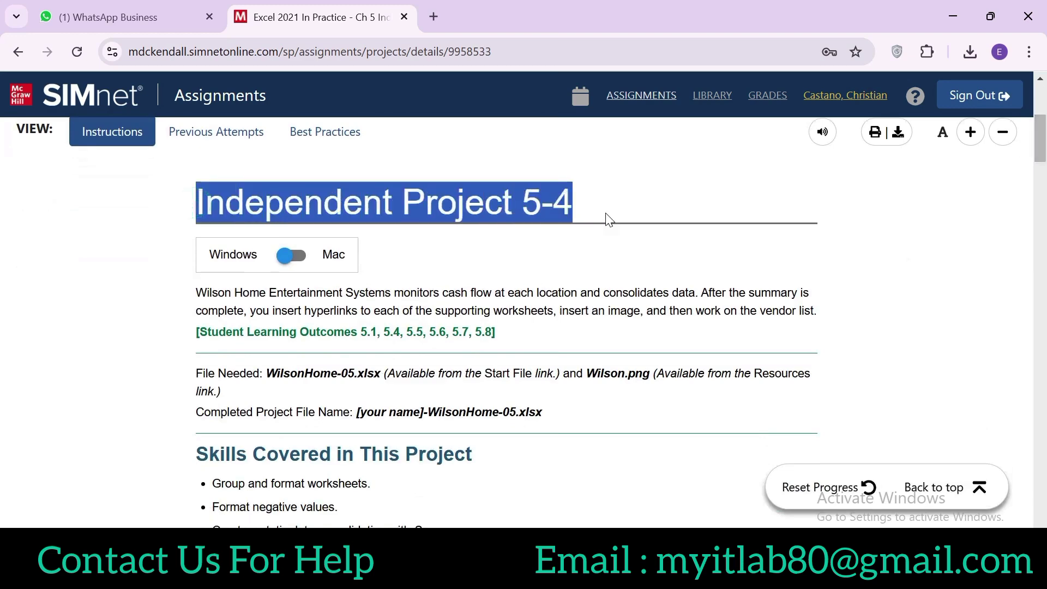
scroll(2, 152, down, 2)
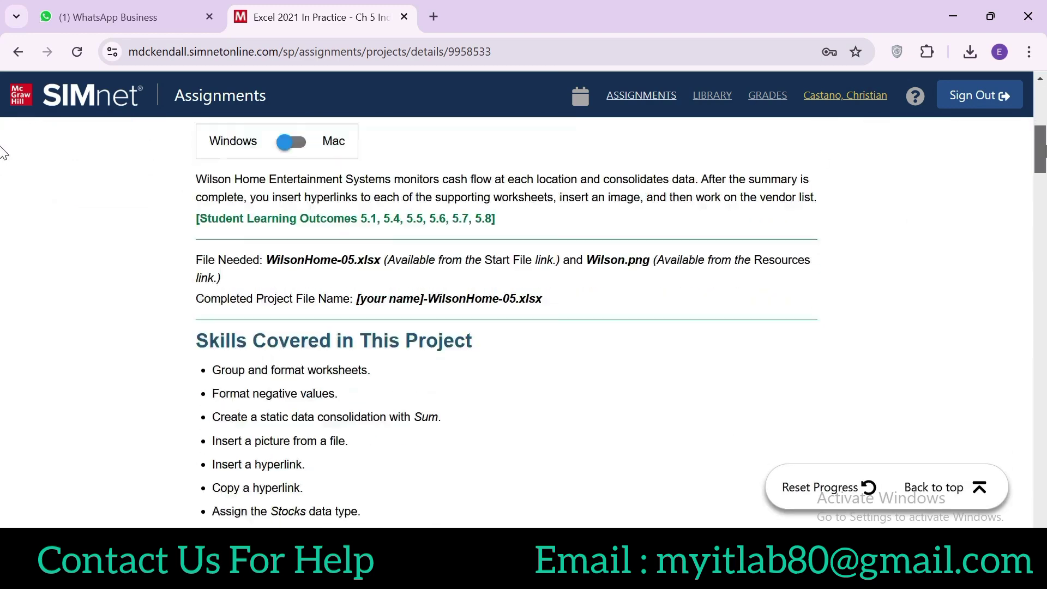
scroll(2, 163, down, 3)
scroll(3, 167, down, 3)
scroll(2, 166, down, 1)
scroll(2, 167, down, 1)
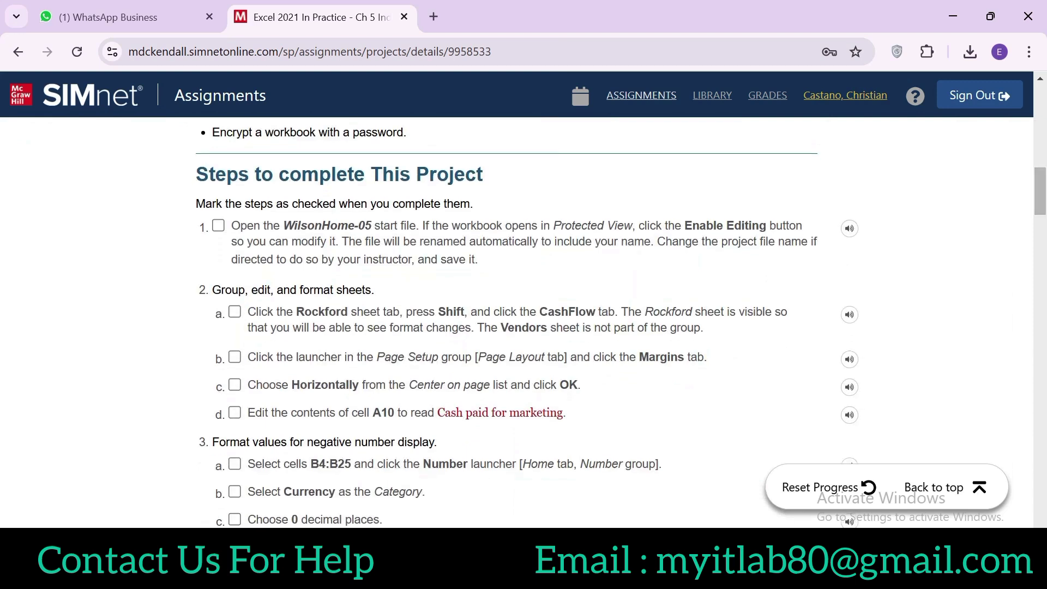
Read the Steps to complete heading and step 1, checking and unchecking step 1's box
drag(193, 175, 488, 180)
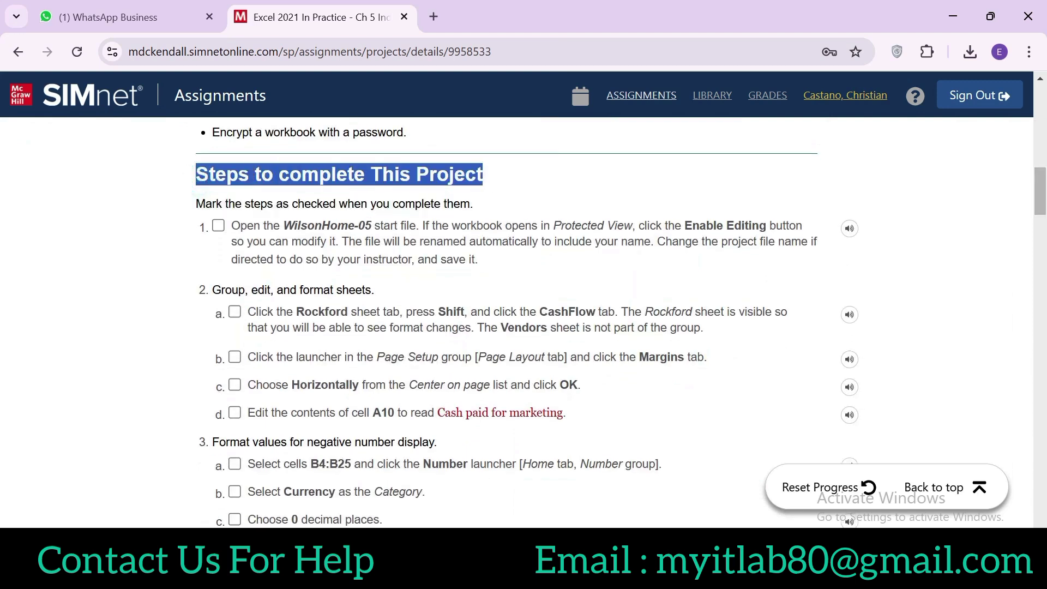
drag(205, 204, 473, 204)
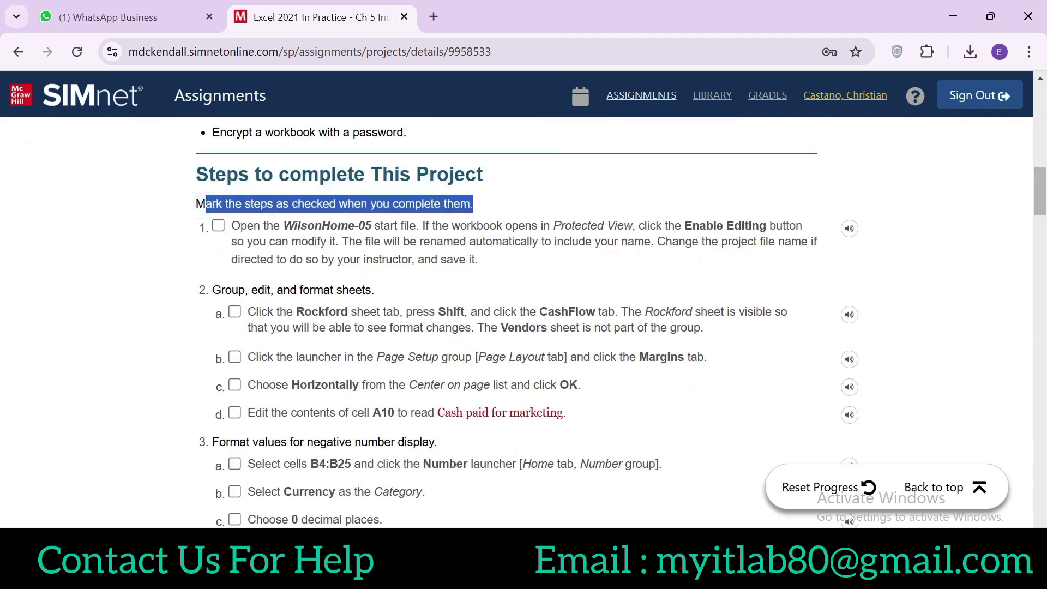
click(218, 225)
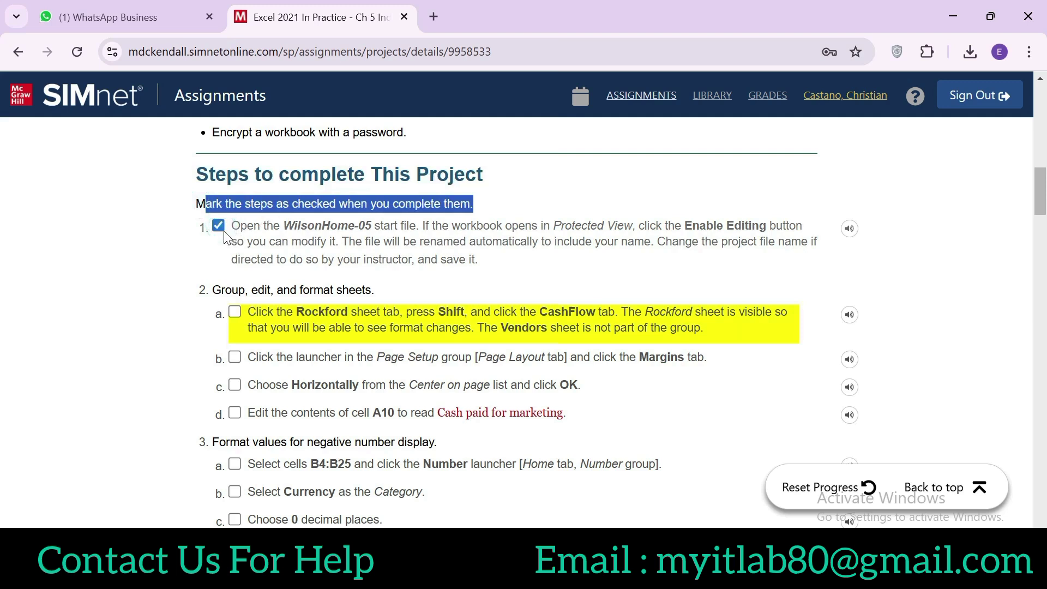
click(220, 226)
mouse_move(233, 226)
mouse_down()
mouse_move(767, 227)
mouse_move(477, 242)
mouse_move(238, 273)
mouse_move(489, 261)
mouse_up()
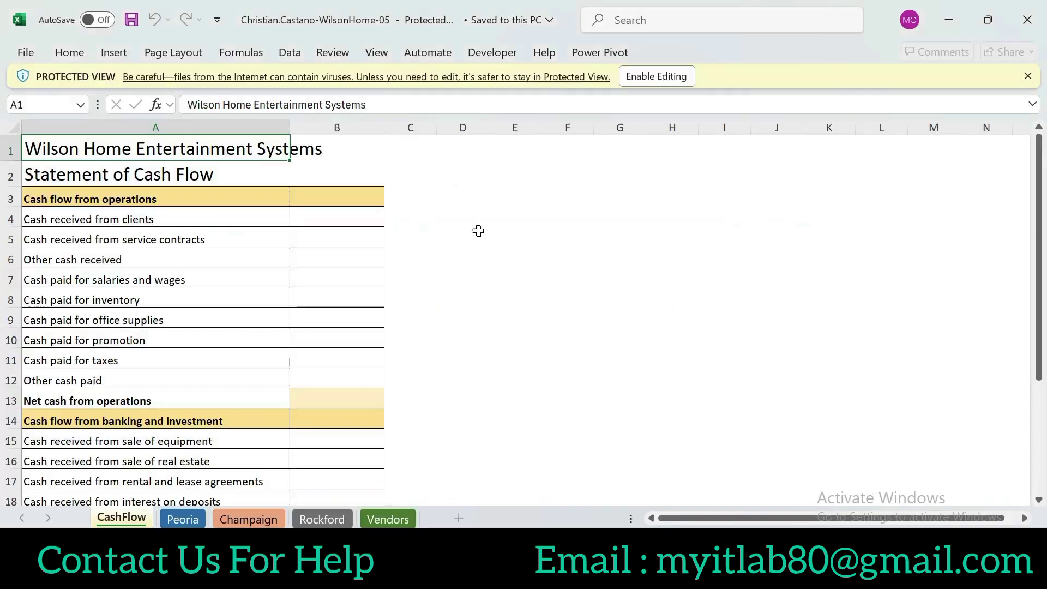
Enable editing of the workbook, tick step 1, and display the Rockford sheet
click(654, 77)
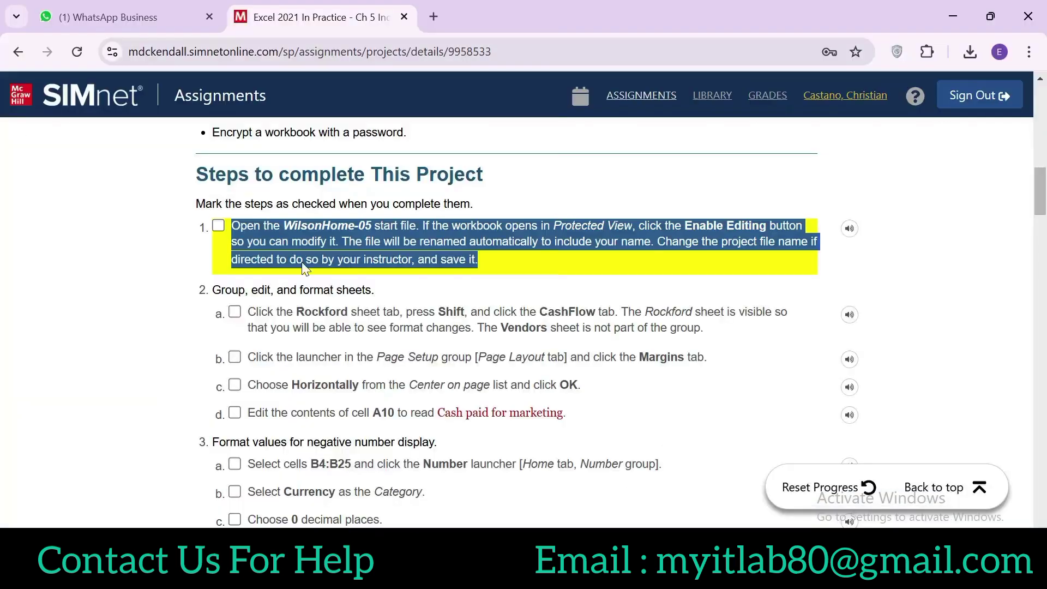
click(218, 226)
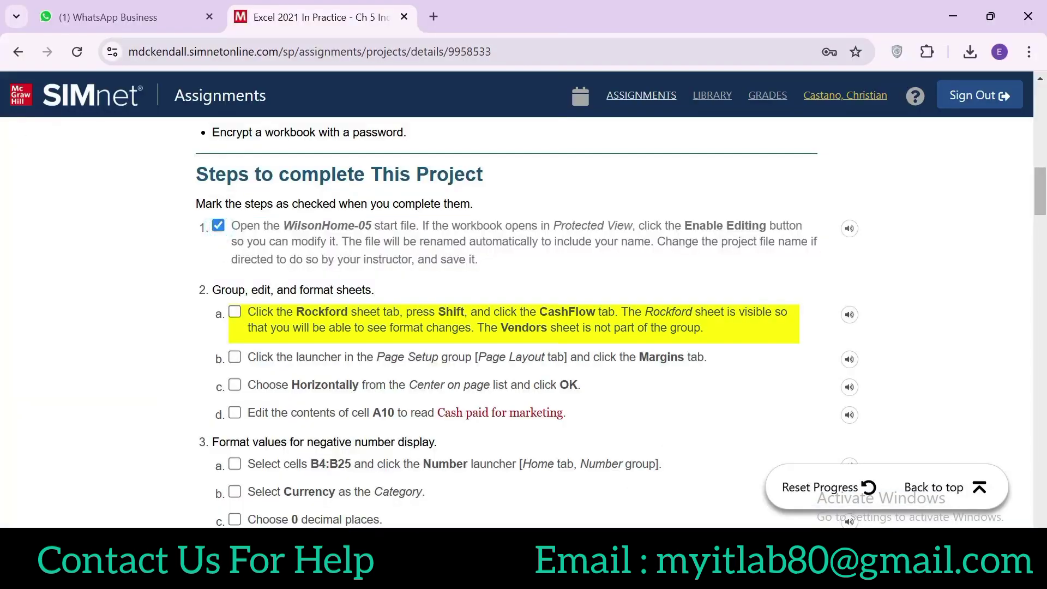
mouse_move(221, 289)
mouse_down()
mouse_move(290, 289)
mouse_move(325, 303)
mouse_up()
drag(249, 312, 345, 312)
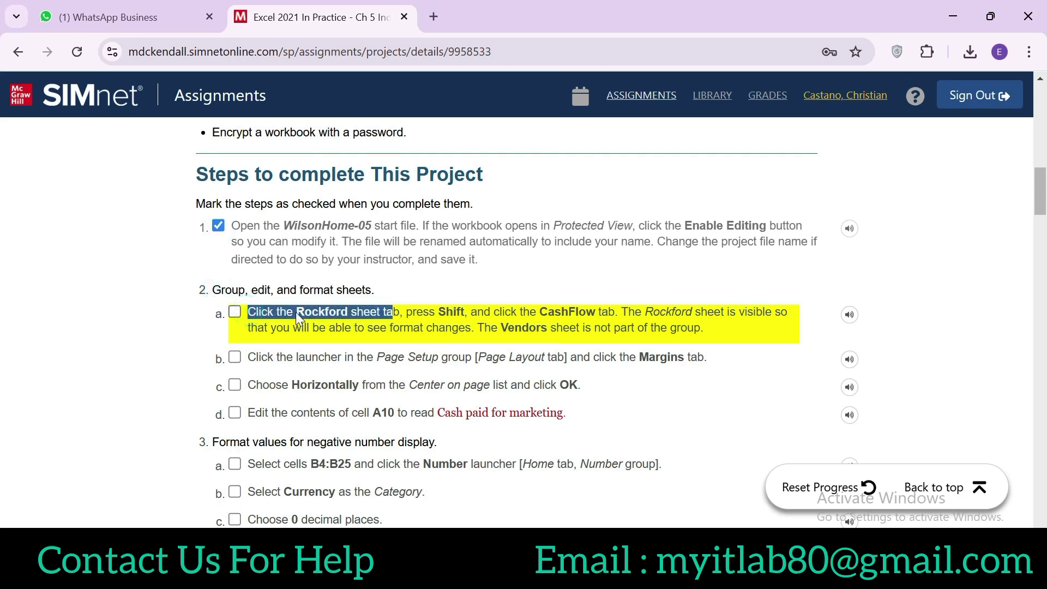
key(alt+Tab)
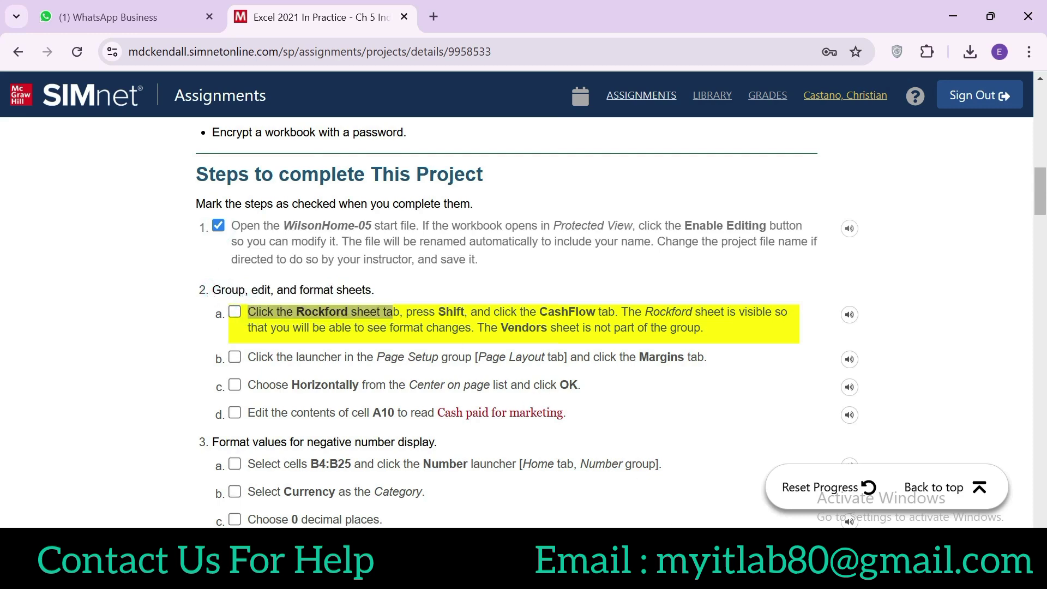
click(322, 518)
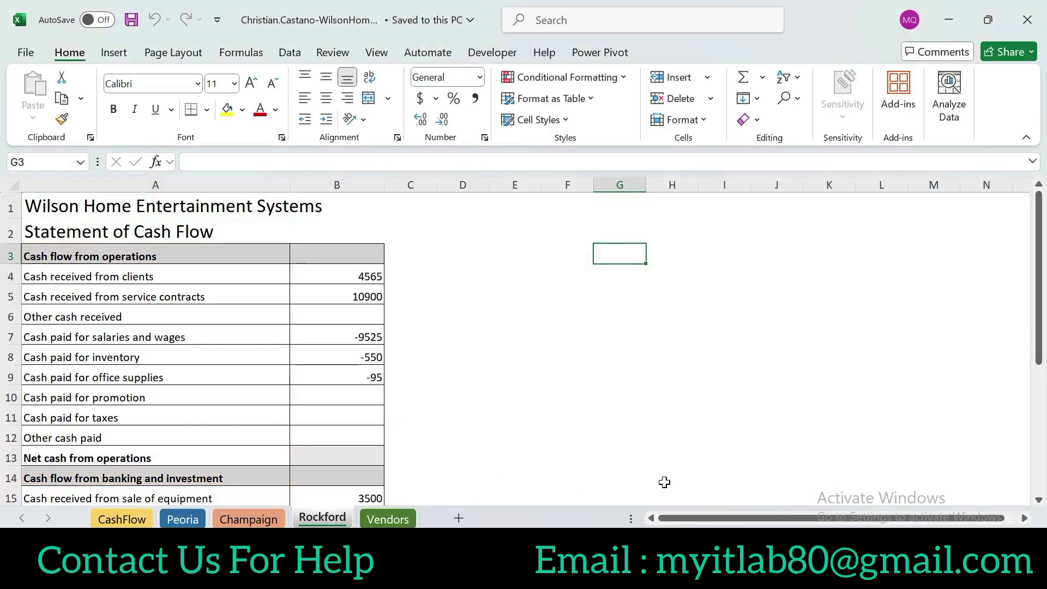
key(alt+Tab)
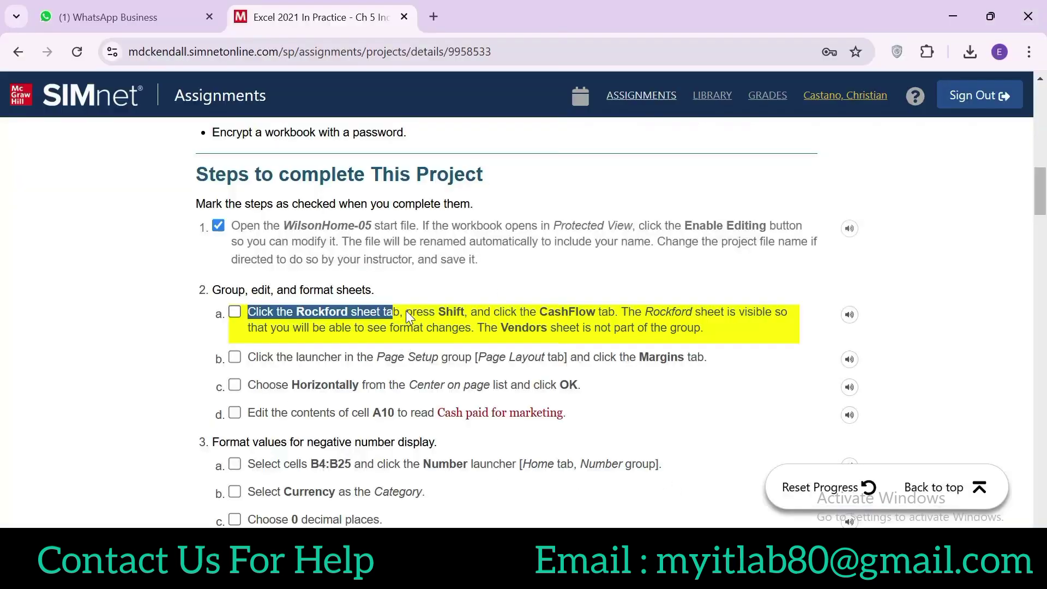
Group the CashFlow through Rockford sheets with Rockford showing, then tick step 2a
drag(407, 312, 620, 313)
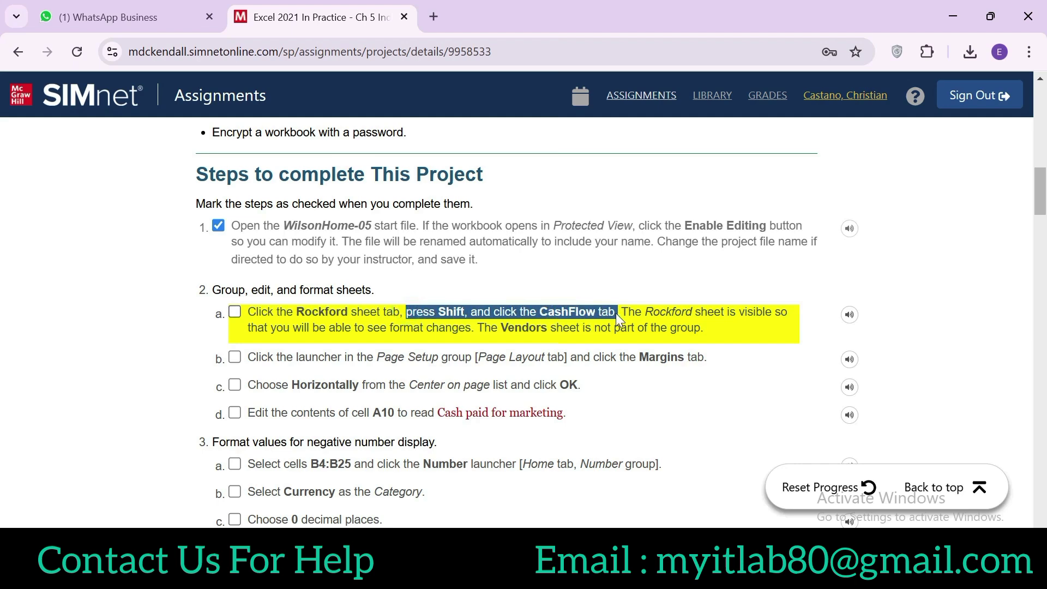
key(alt+Tab)
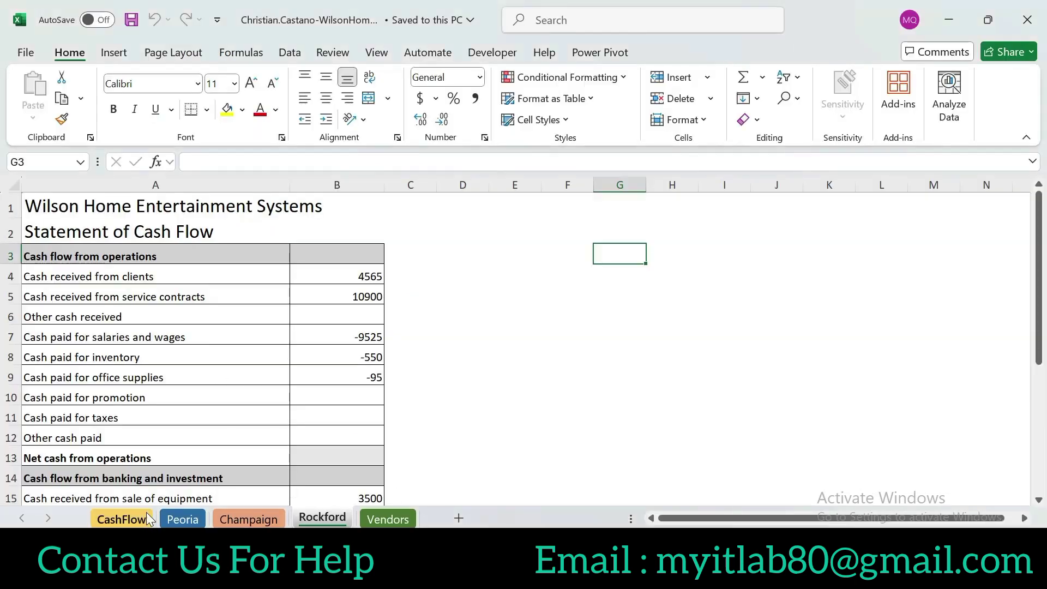
shift+click(121, 519)
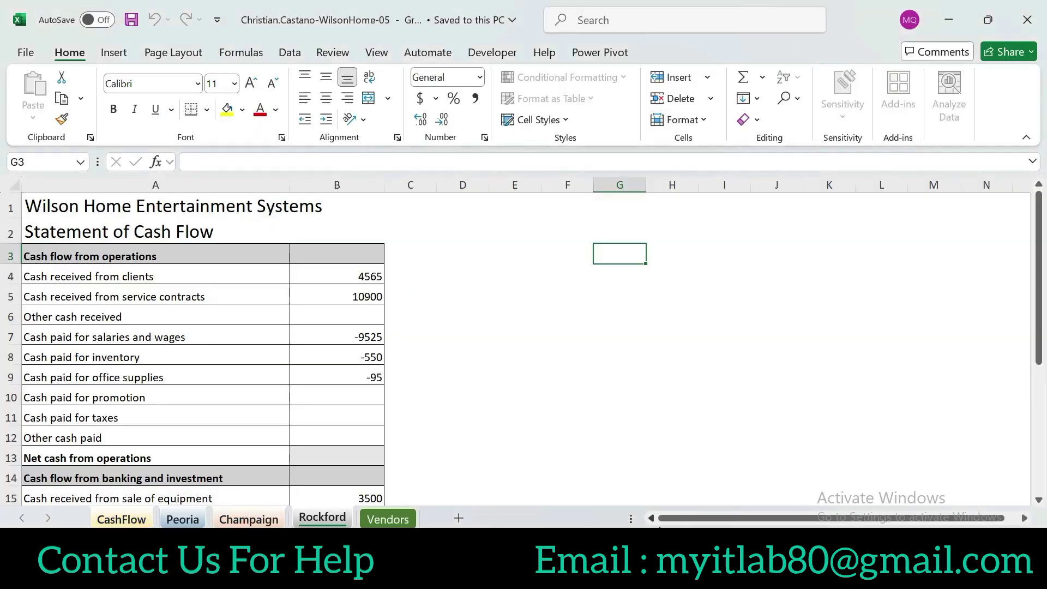
key(alt+Tab)
mouse_move(621, 311)
mouse_down()
mouse_move(789, 313)
mouse_move(279, 326)
mouse_up()
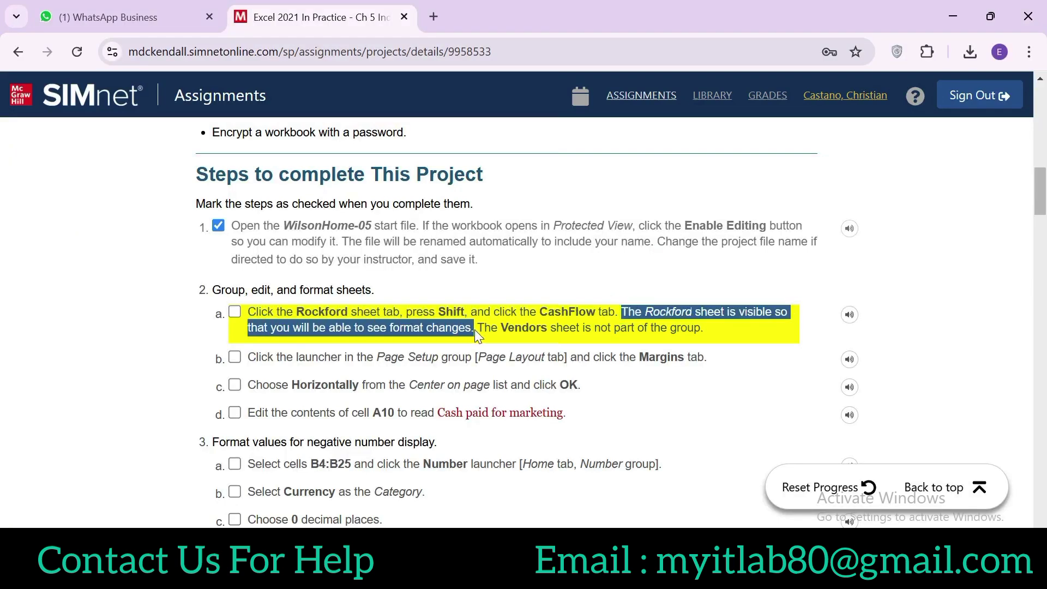
drag(473, 330, 700, 328)
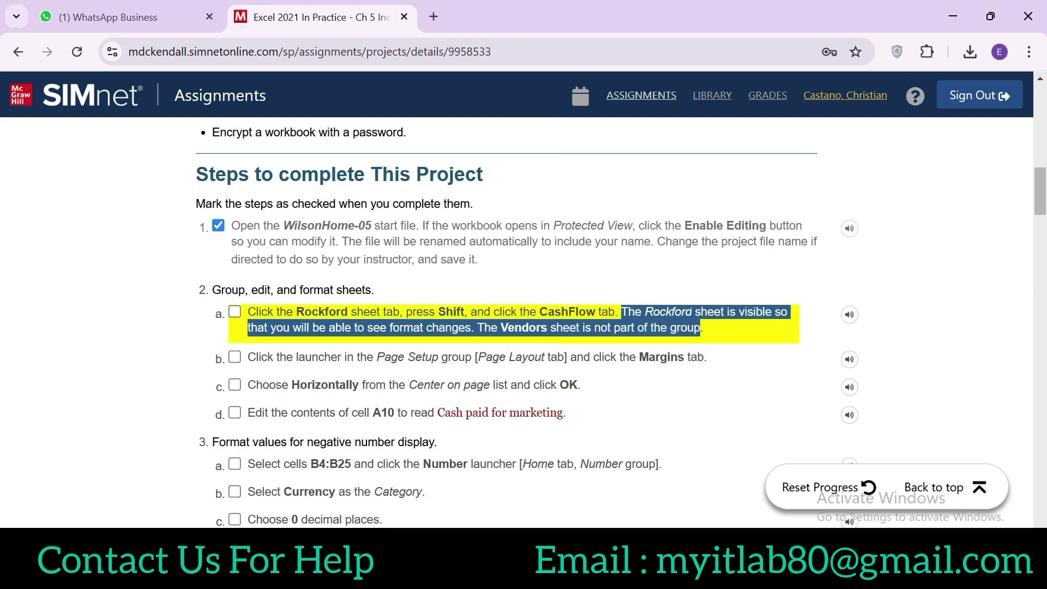
key(alt+Tab)
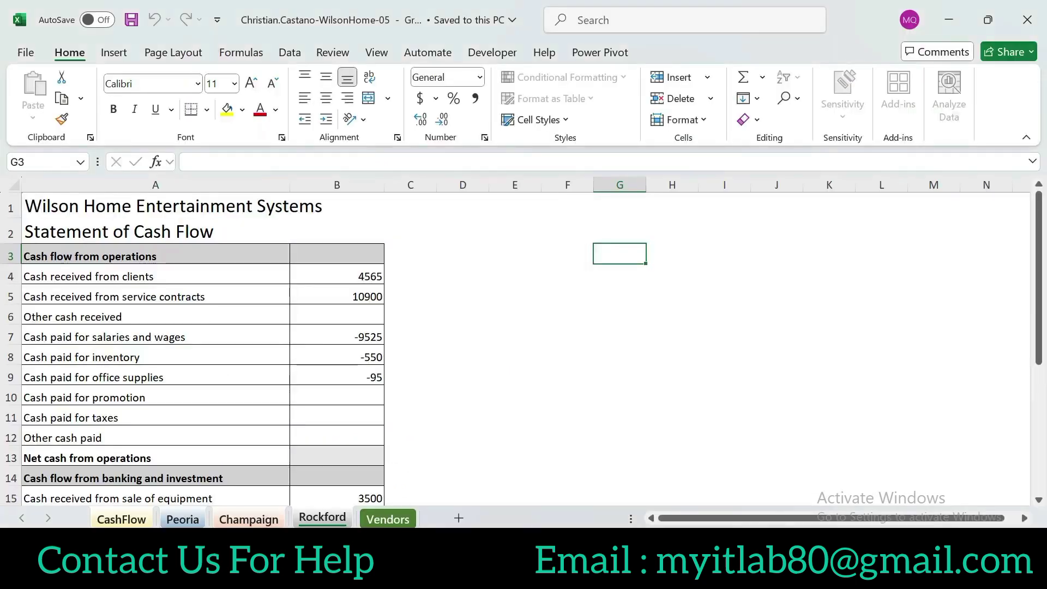
key(alt+Tab)
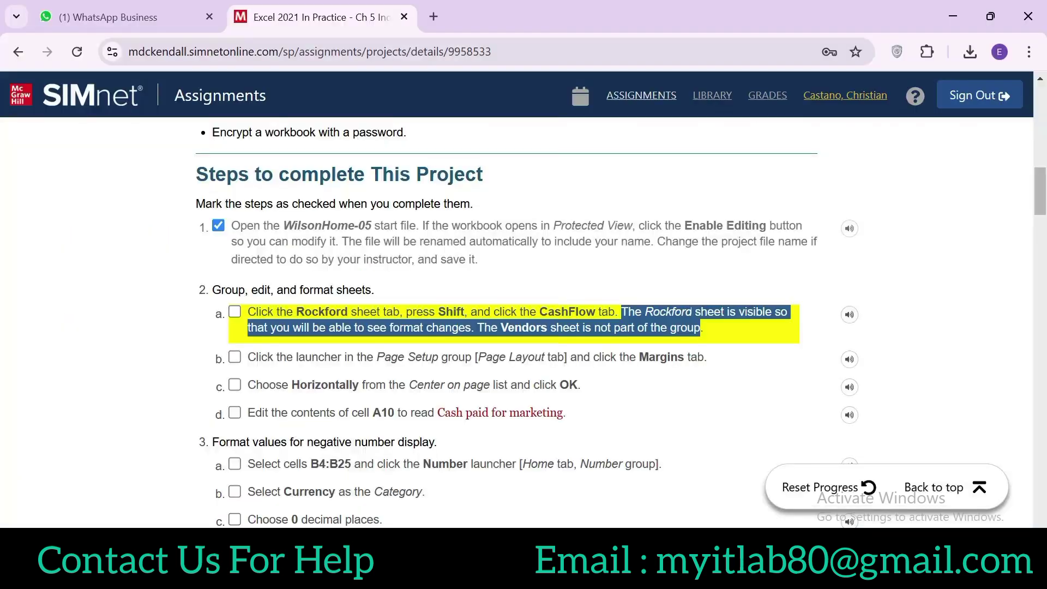
click(234, 312)
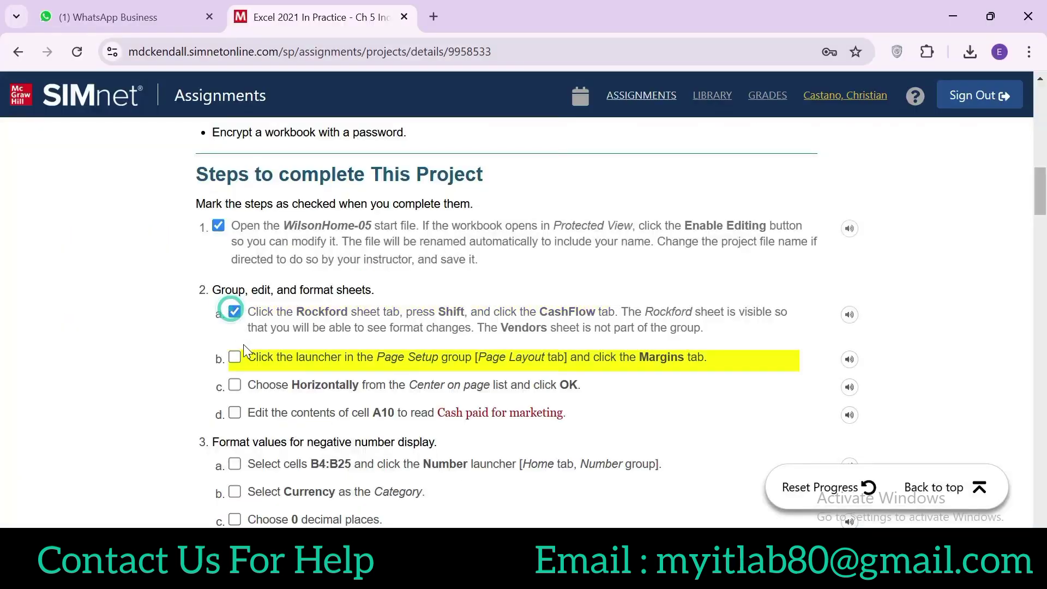
Bring up Page Setup's Margins settings for the grouped sheets and tick step 2b
drag(249, 353, 363, 361)
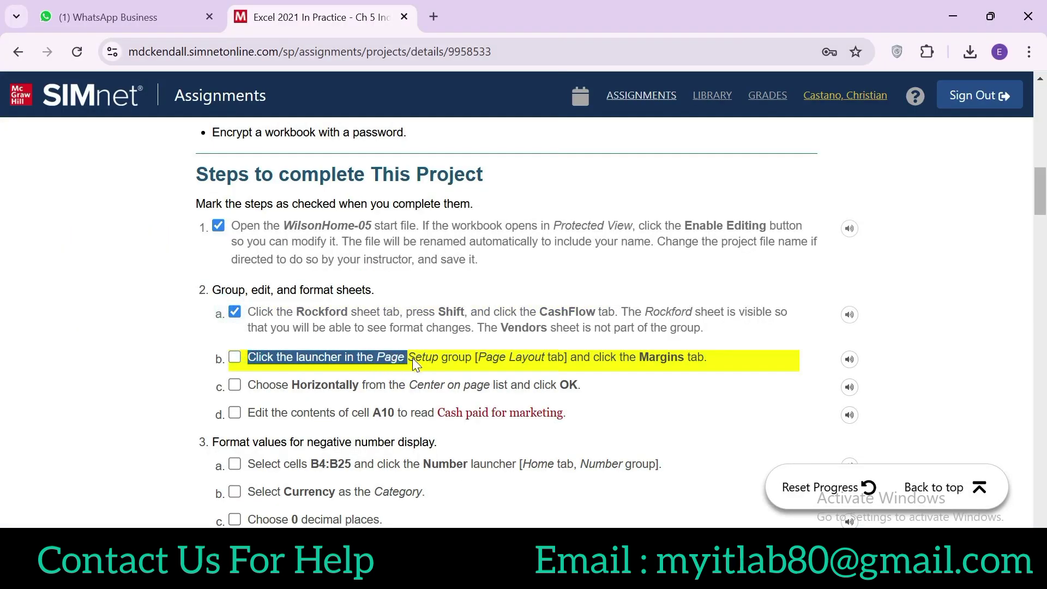
drag(499, 354, 710, 360)
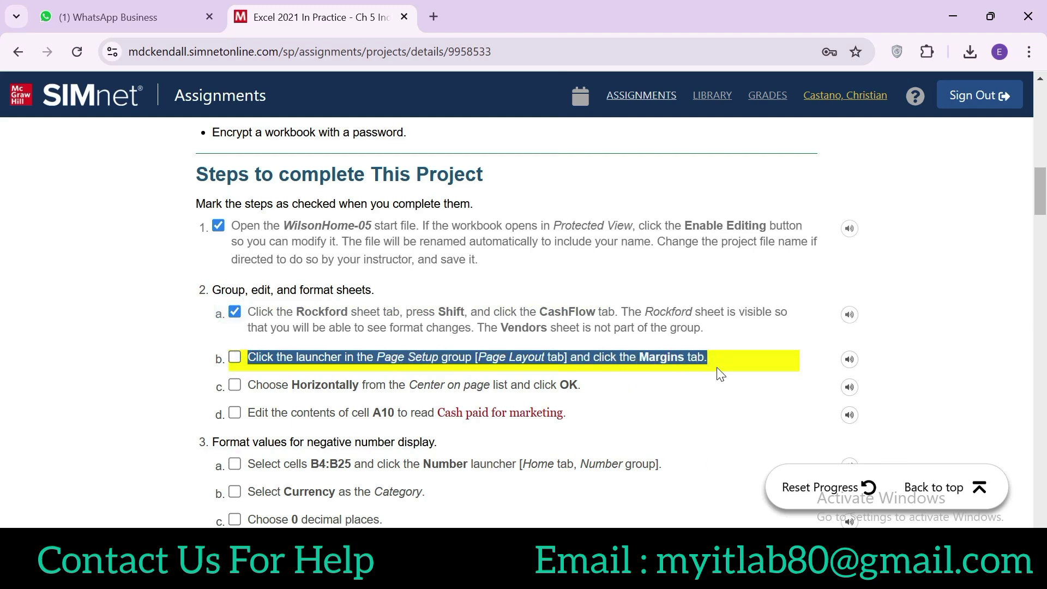
click(724, 469)
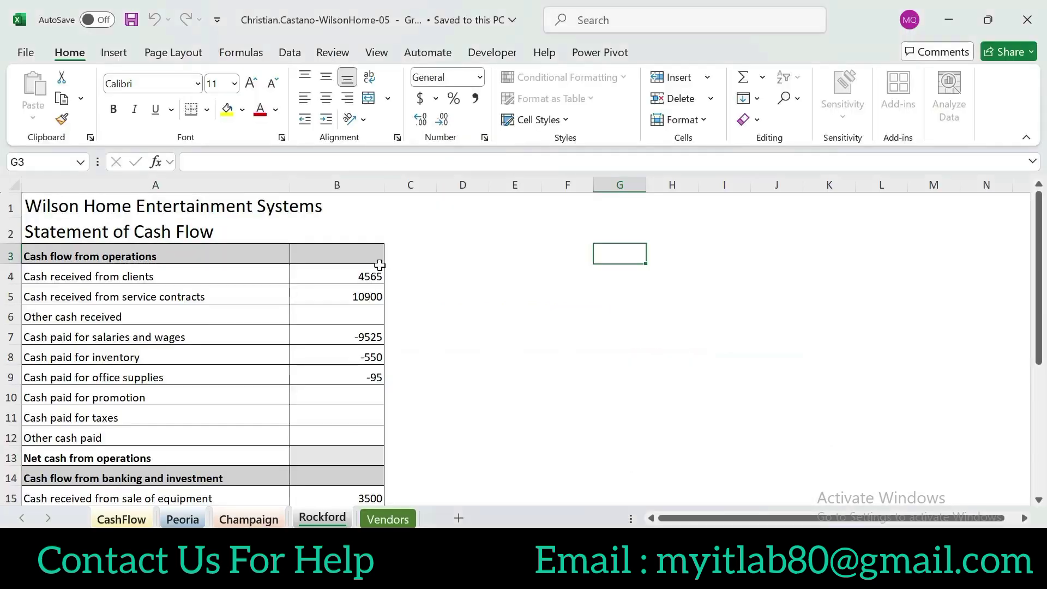
click(186, 55)
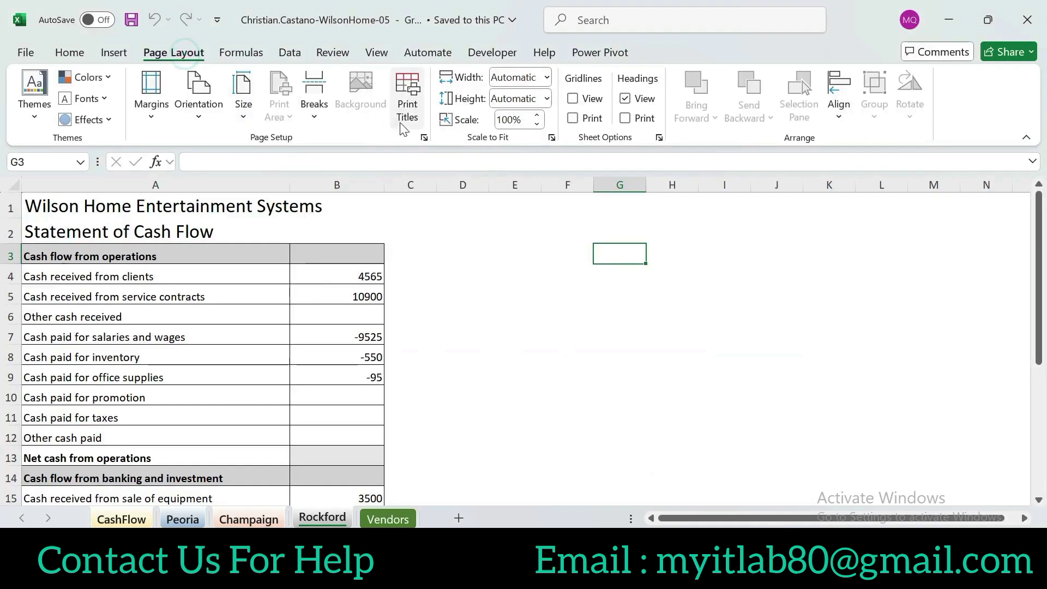
click(424, 139)
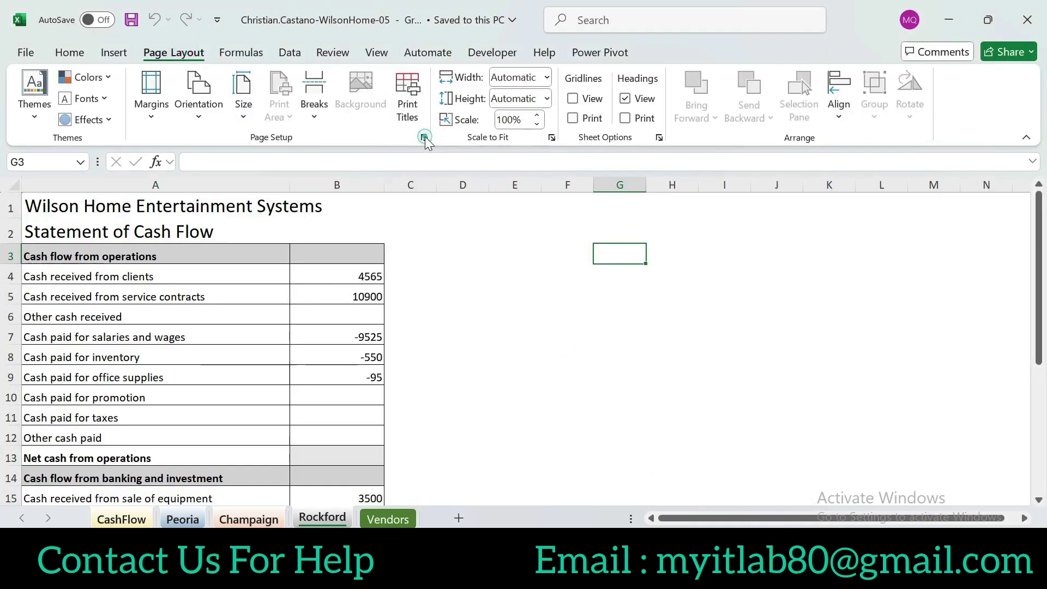
click(446, 155)
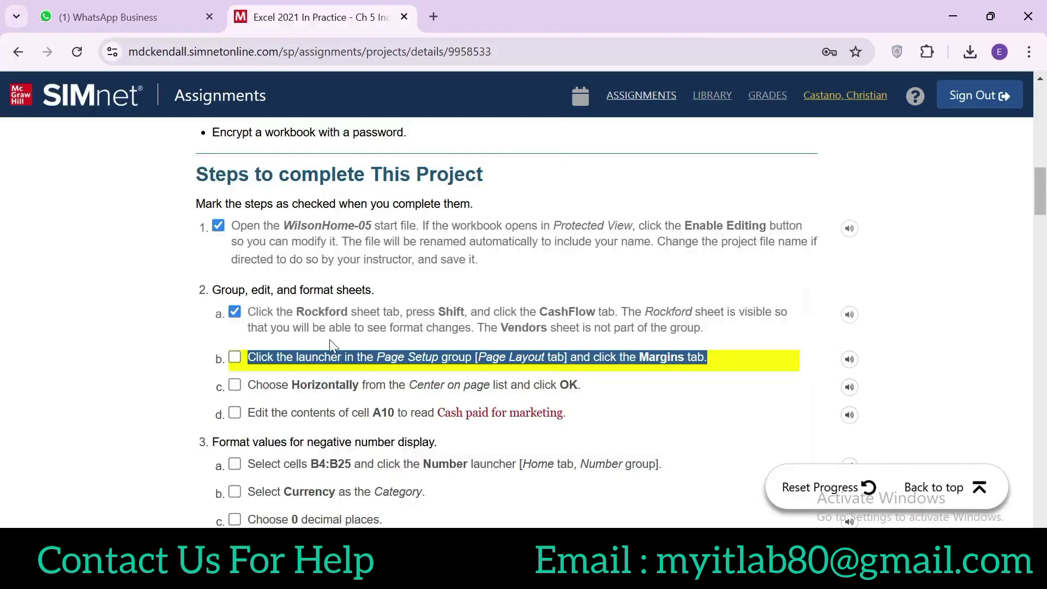
click(235, 357)
Center the grouped sheets horizontally on the page and tick step 2c
drag(248, 386, 576, 391)
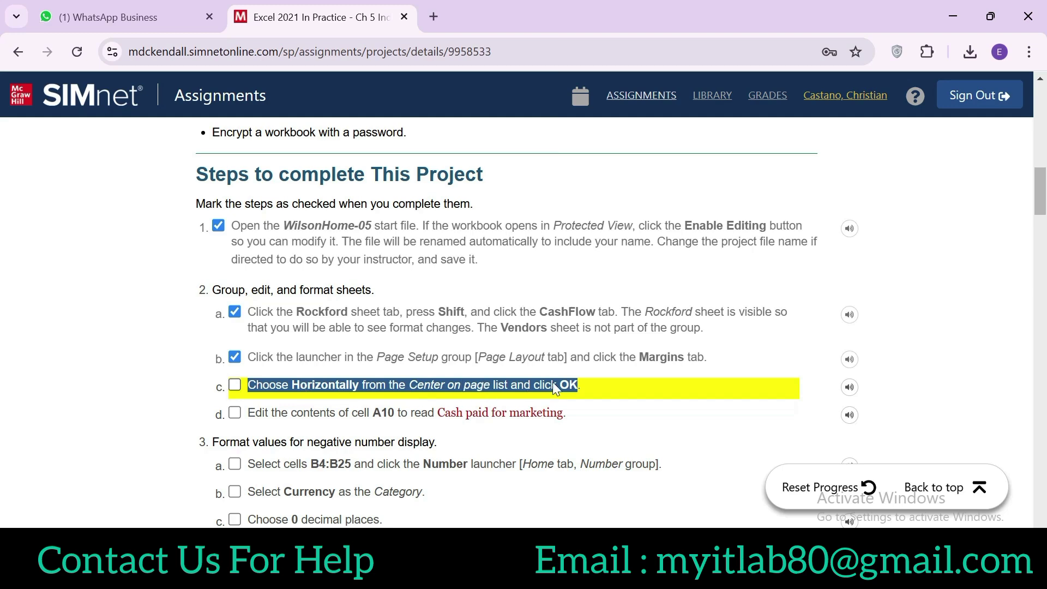
key(alt+Tab)
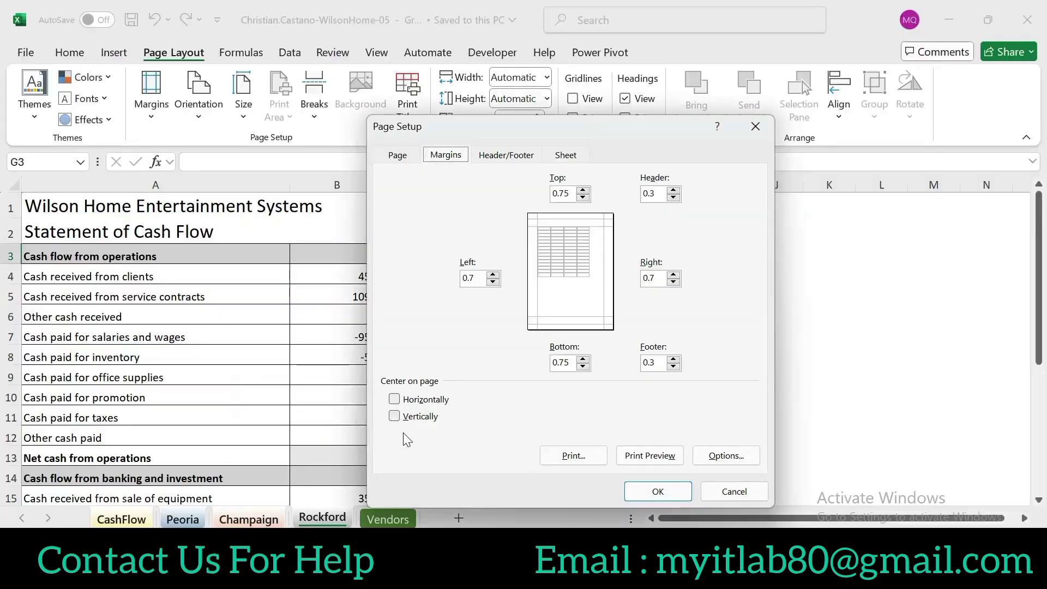
click(394, 399)
click(649, 487)
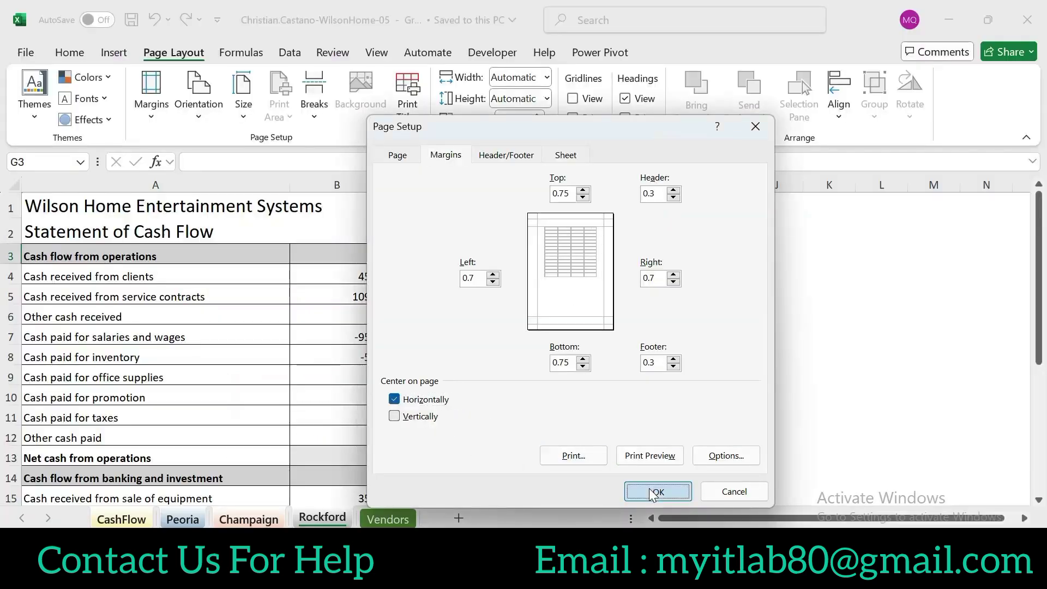
key(alt+Tab)
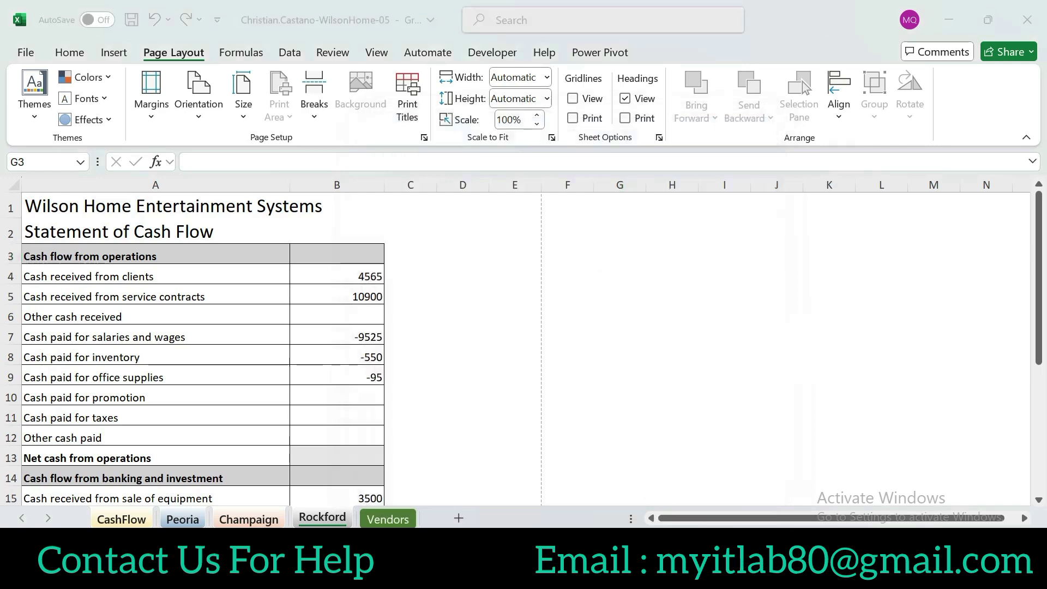
click(235, 385)
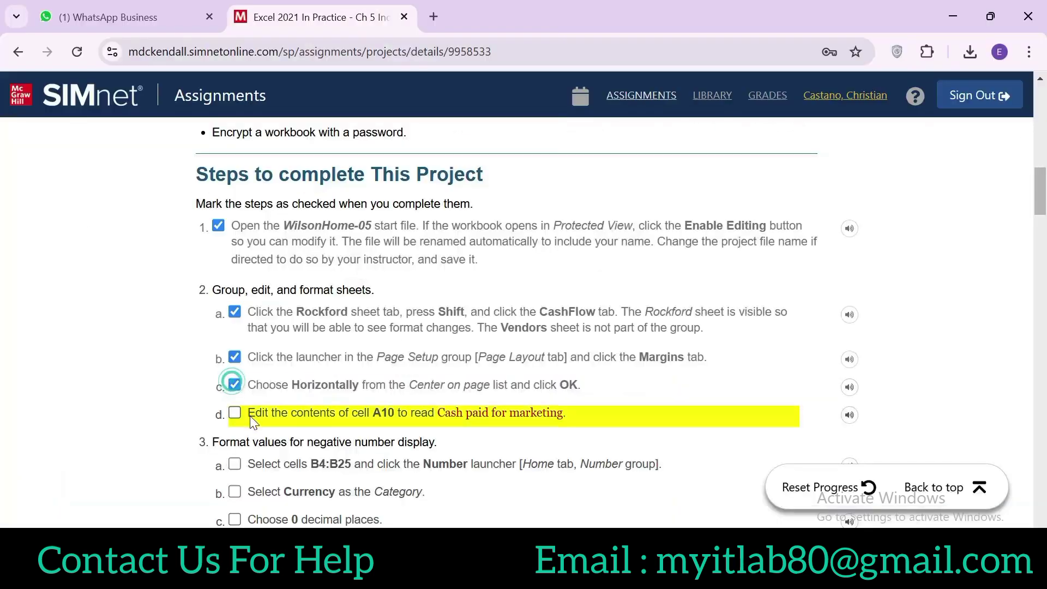
Select cell A10 holding the 'Cash paid for promotion' label
drag(248, 412, 363, 413)
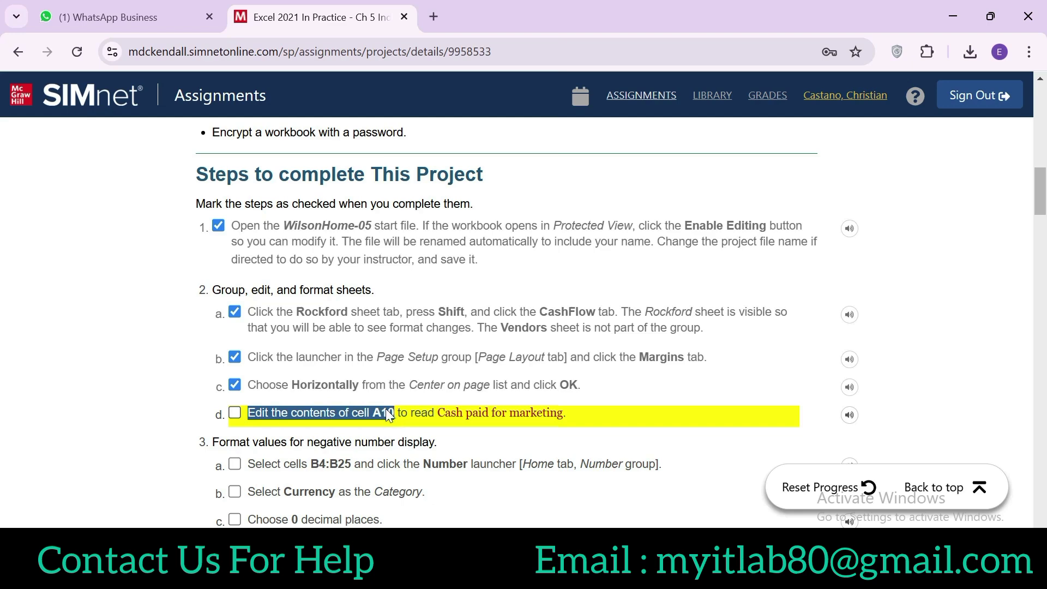
key(alt+Tab)
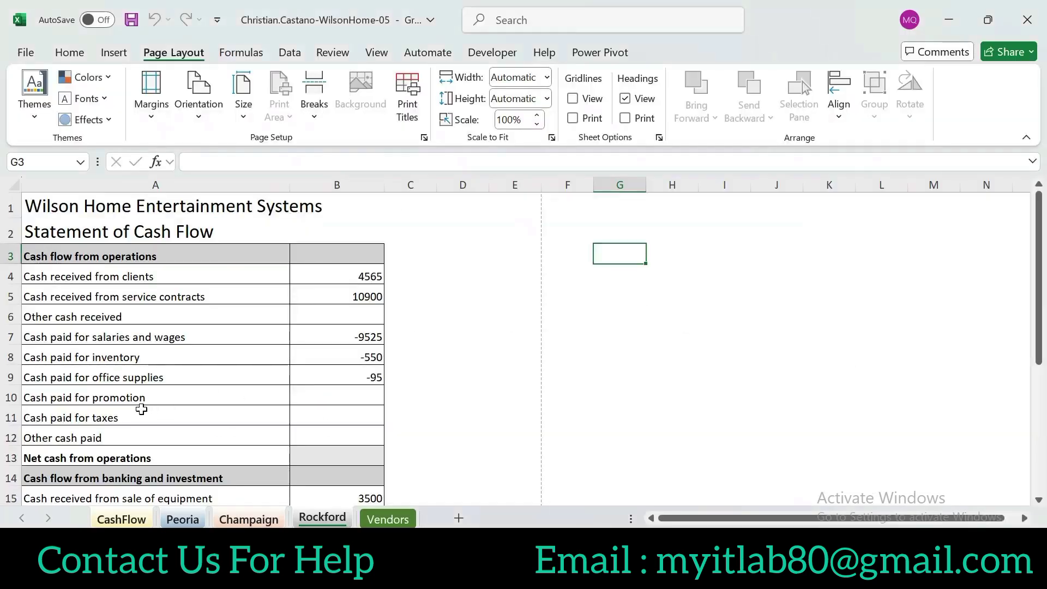
click(98, 398)
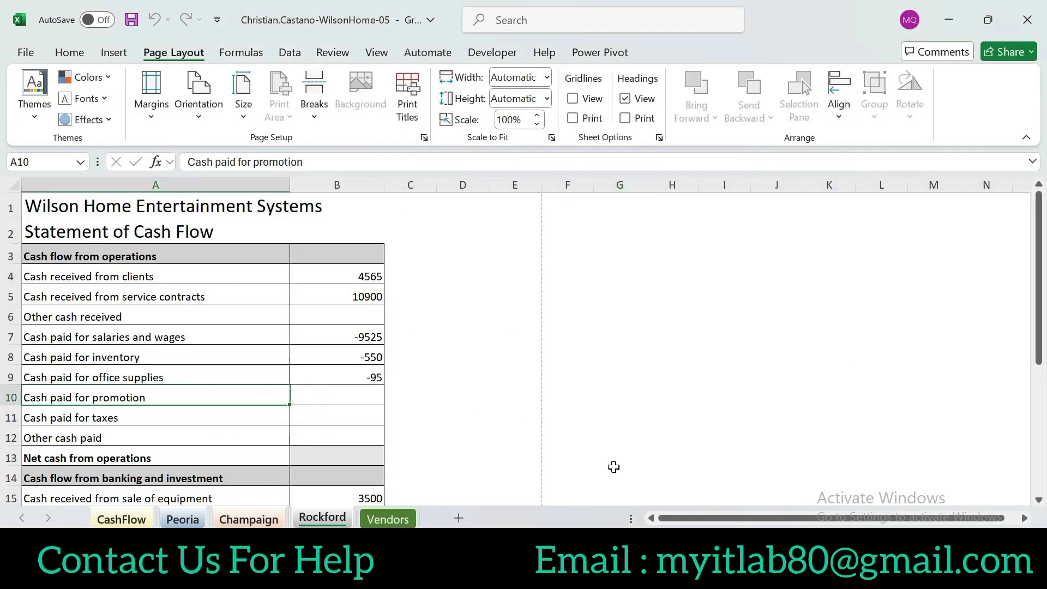
key(alt+Tab)
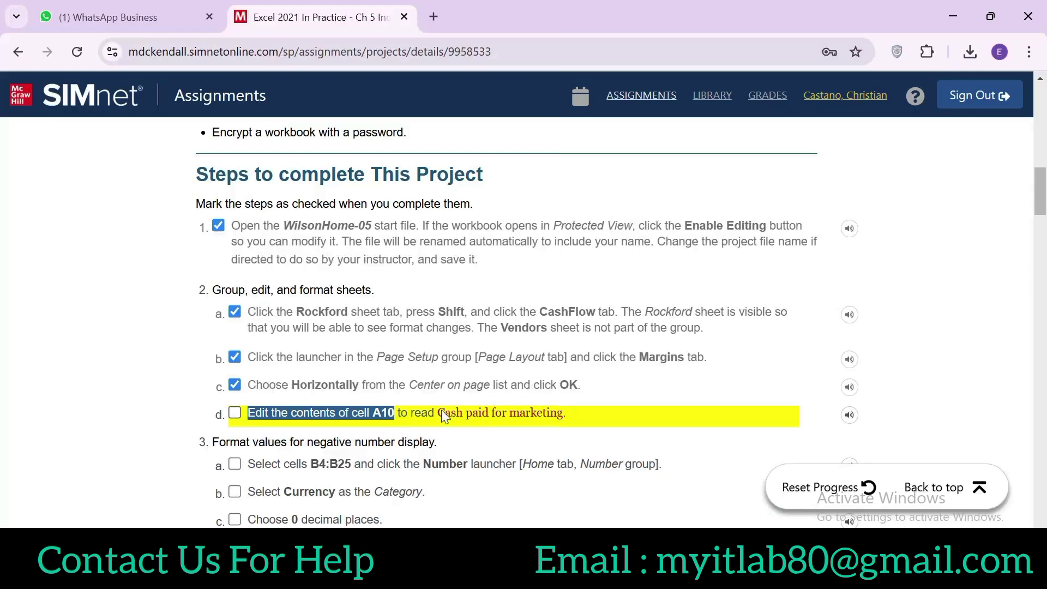
drag(440, 410, 475, 408)
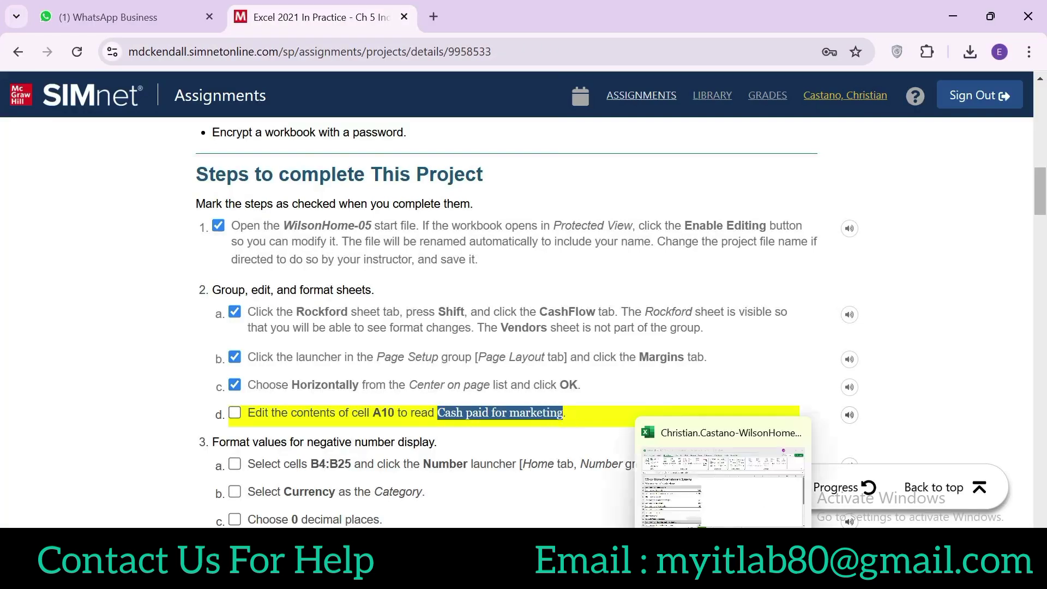
Replace 'promotion' with 'marketing' so A10 reads 'Cash paid for marketing'
click(722, 578)
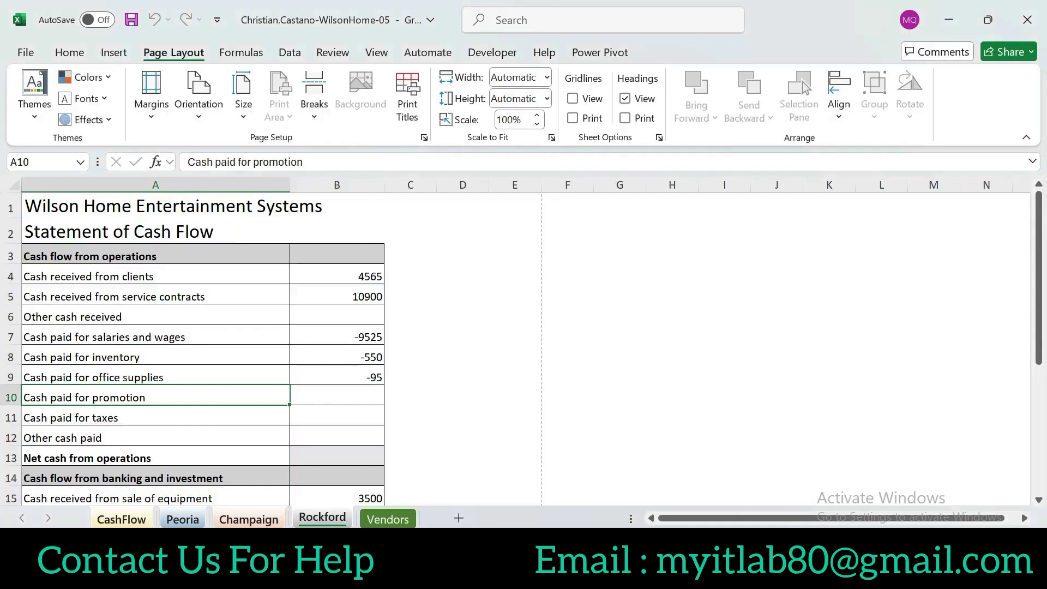
click(314, 162)
double_click(261, 162)
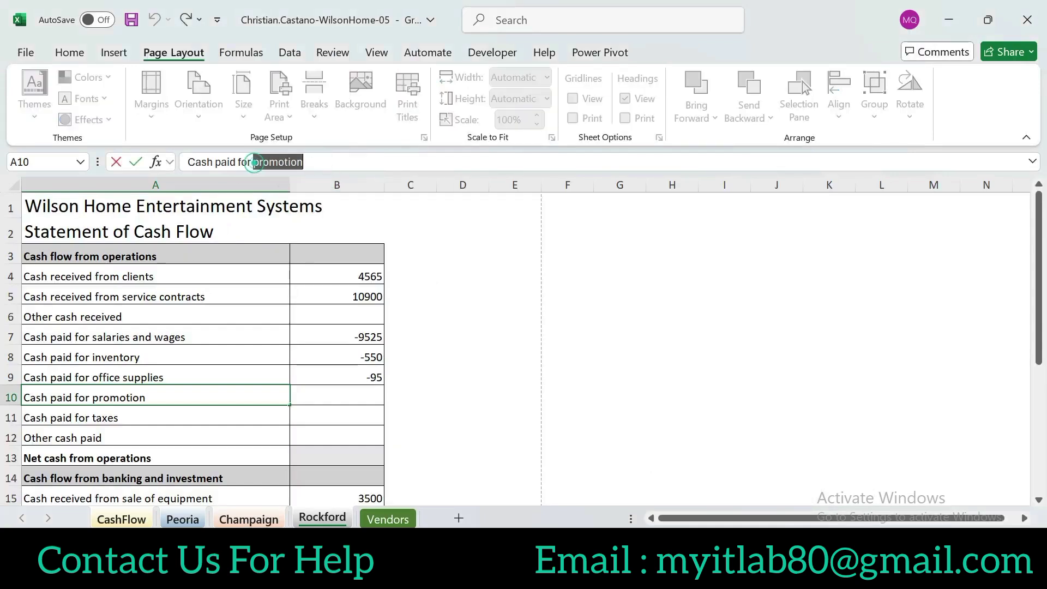
key(BackSpace)
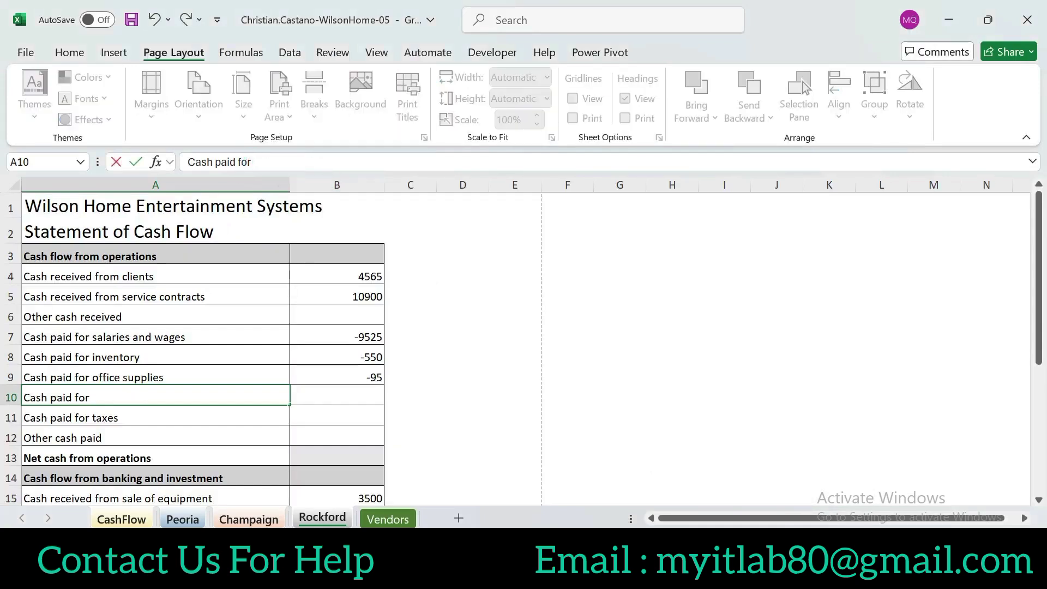
text(marketing)
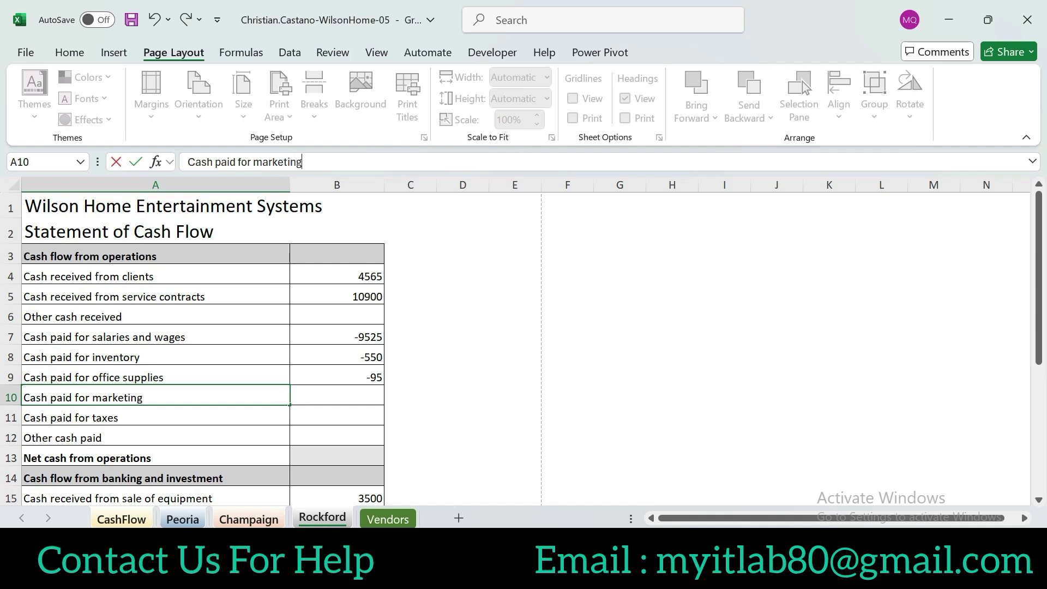
key(Return)
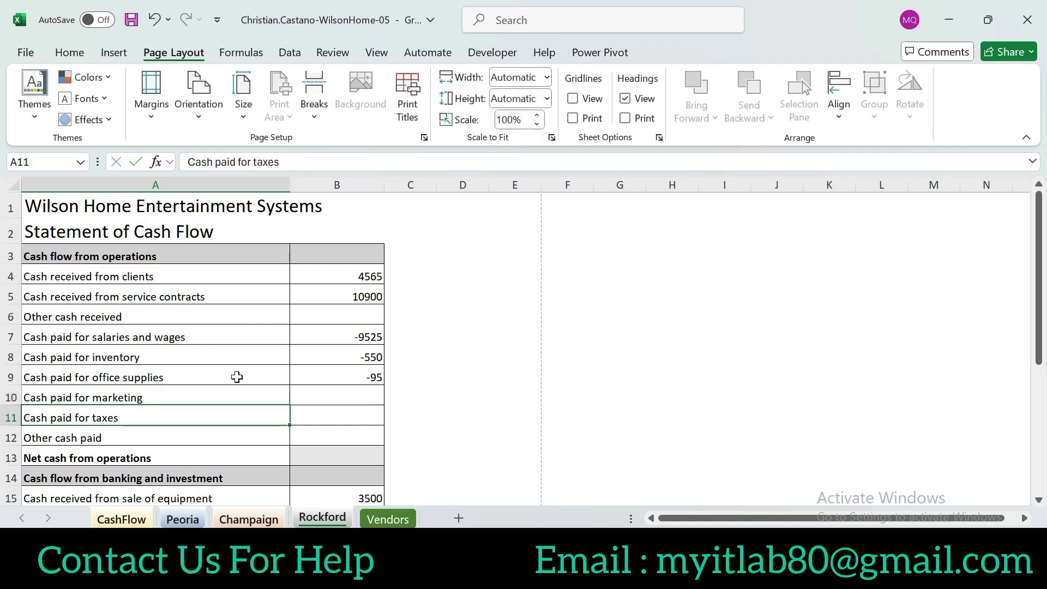
click(234, 392)
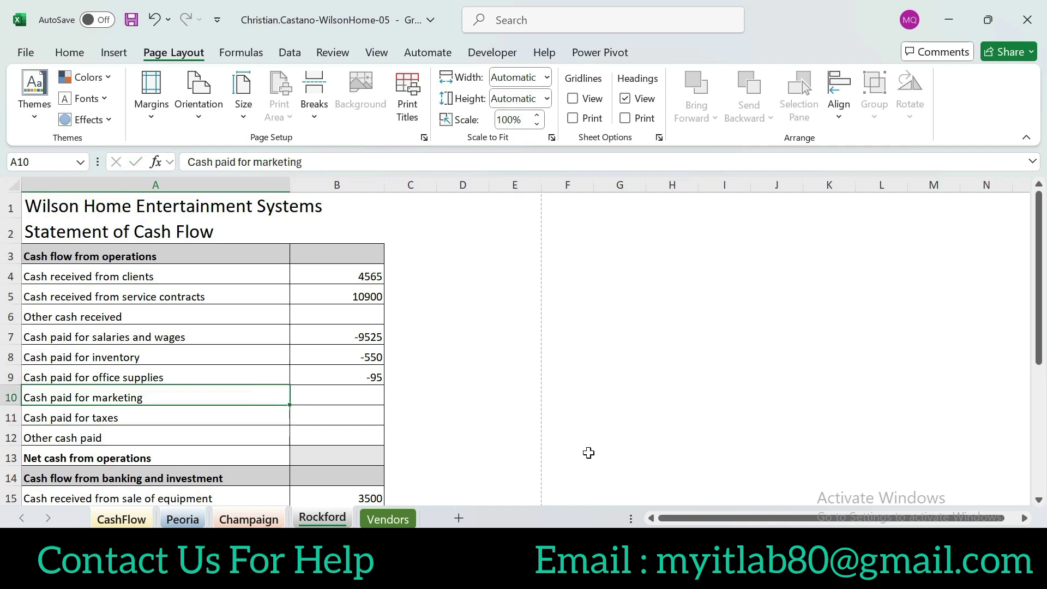
click(662, 573)
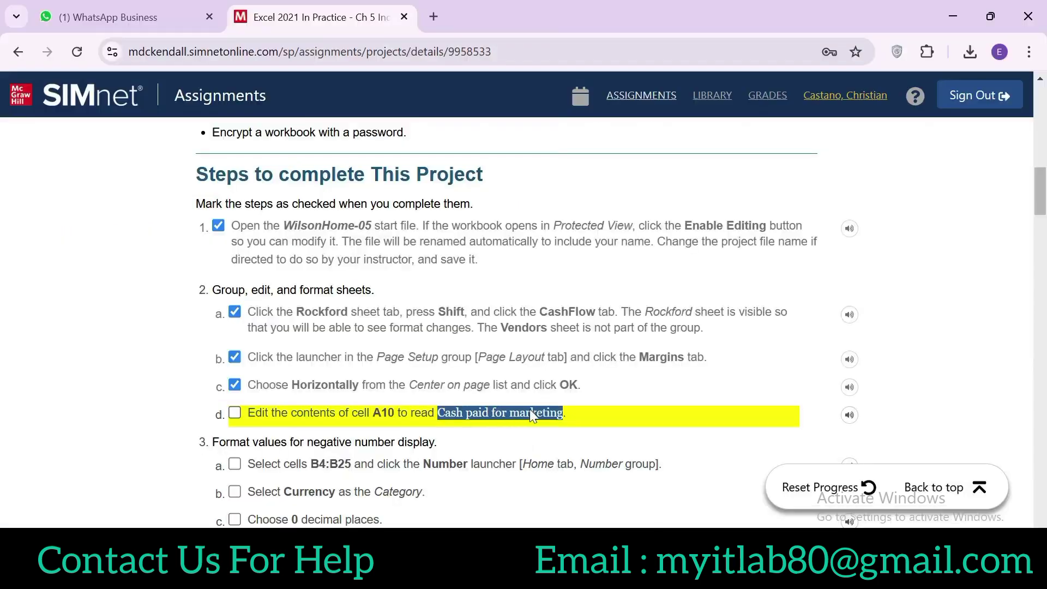
Tick step 2d, then read step 3 about formatting negatives in B4:B25
click(235, 413)
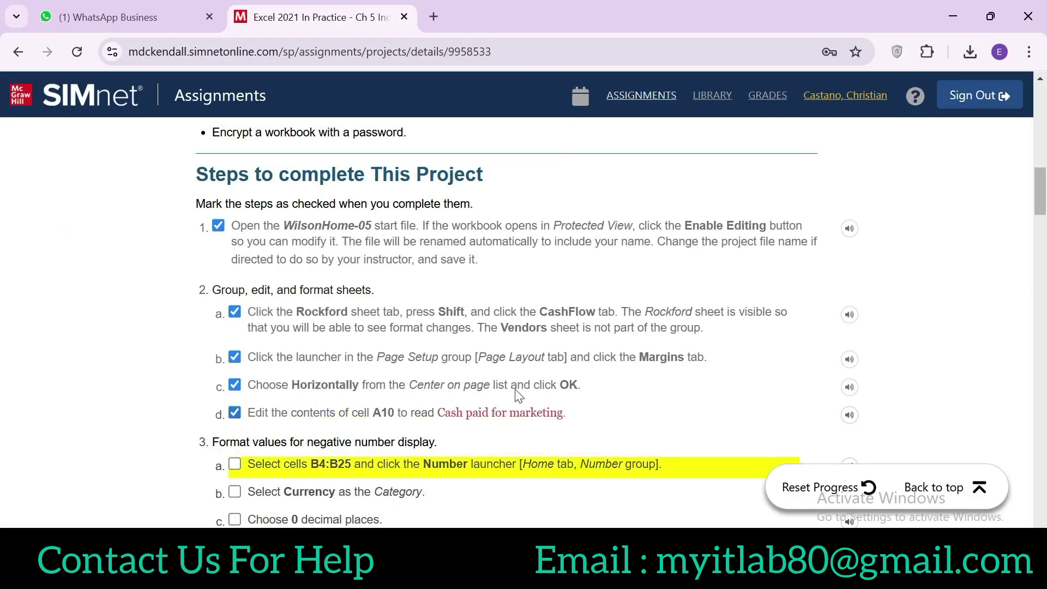
scroll(1042, 202, down, 5)
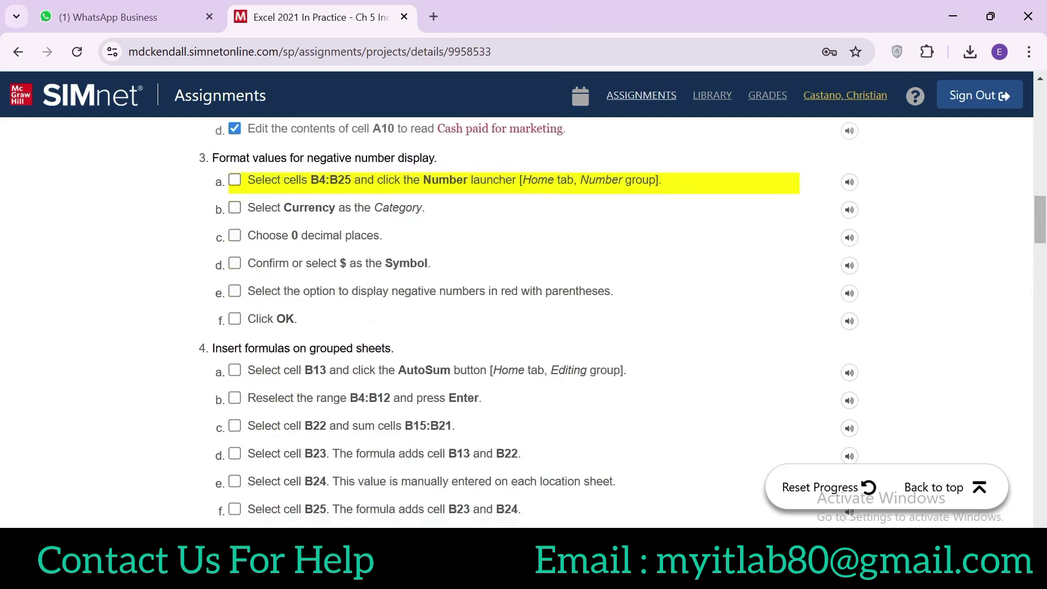
drag(219, 157, 435, 158)
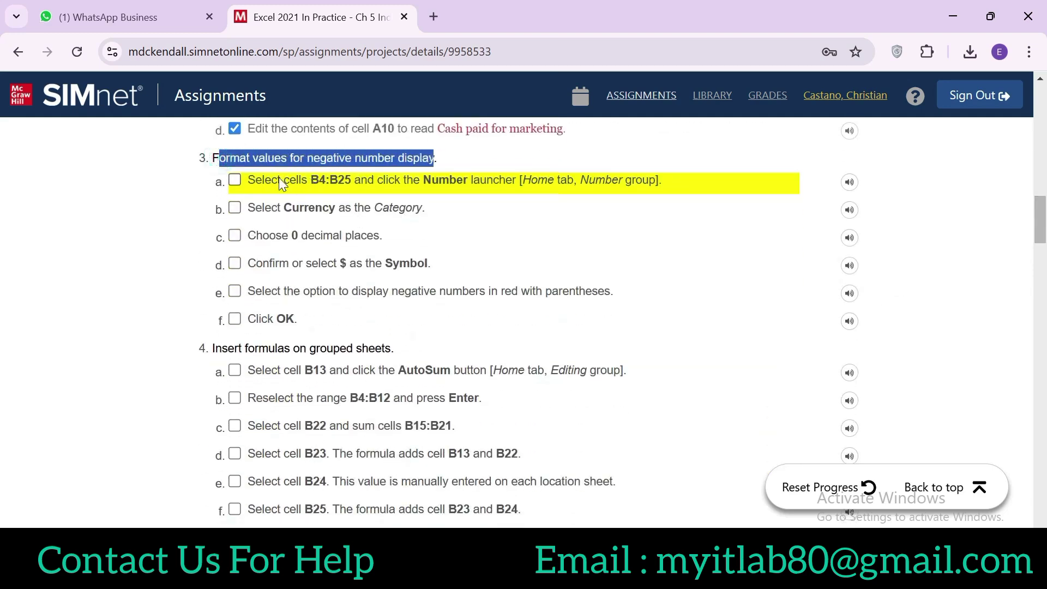
drag(310, 180, 351, 180)
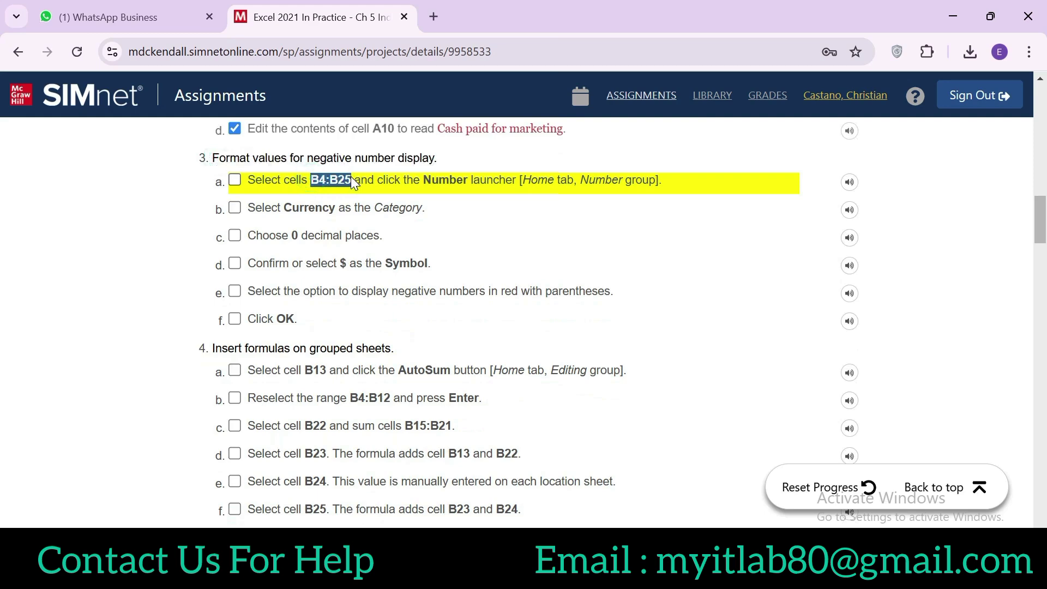
drag(255, 180, 318, 180)
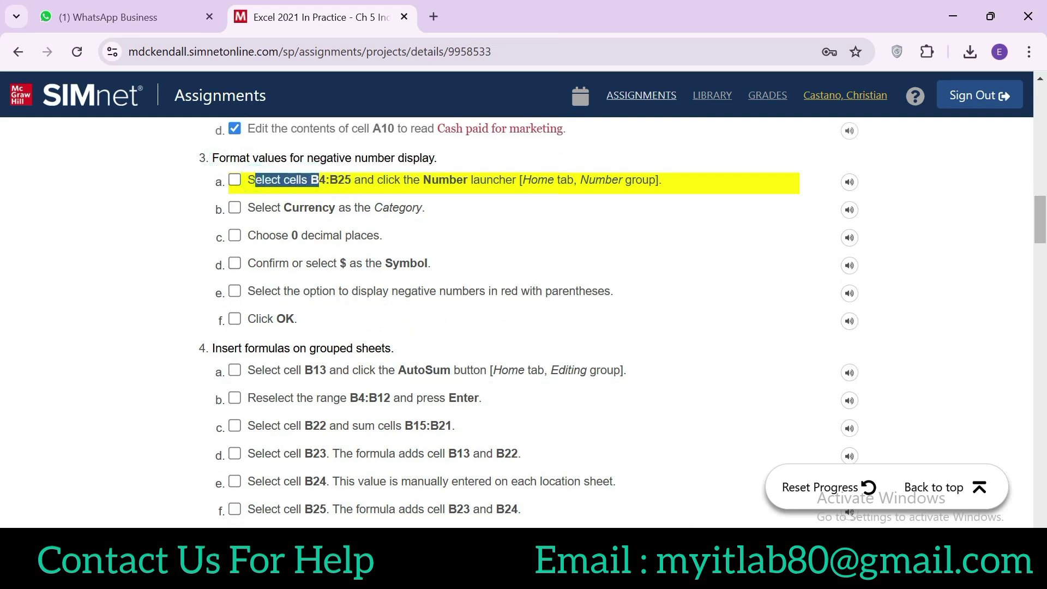
key(alt+Tab)
click(33, 162)
Select B4:B25 through the Name Box, bring up Format Cells number settings, and tick step 3a
text(B4:B25)
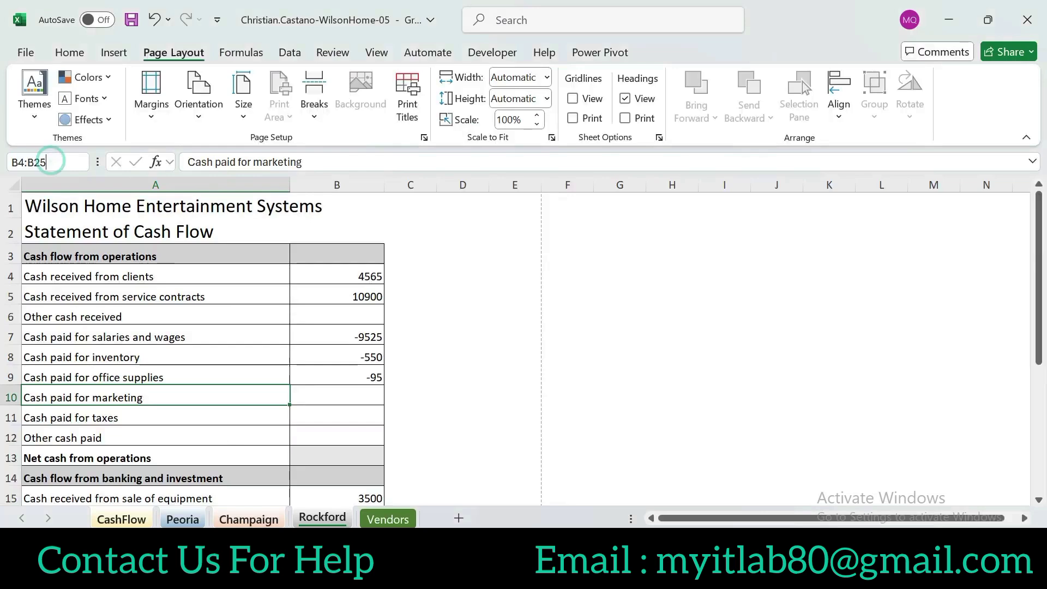
key(Return)
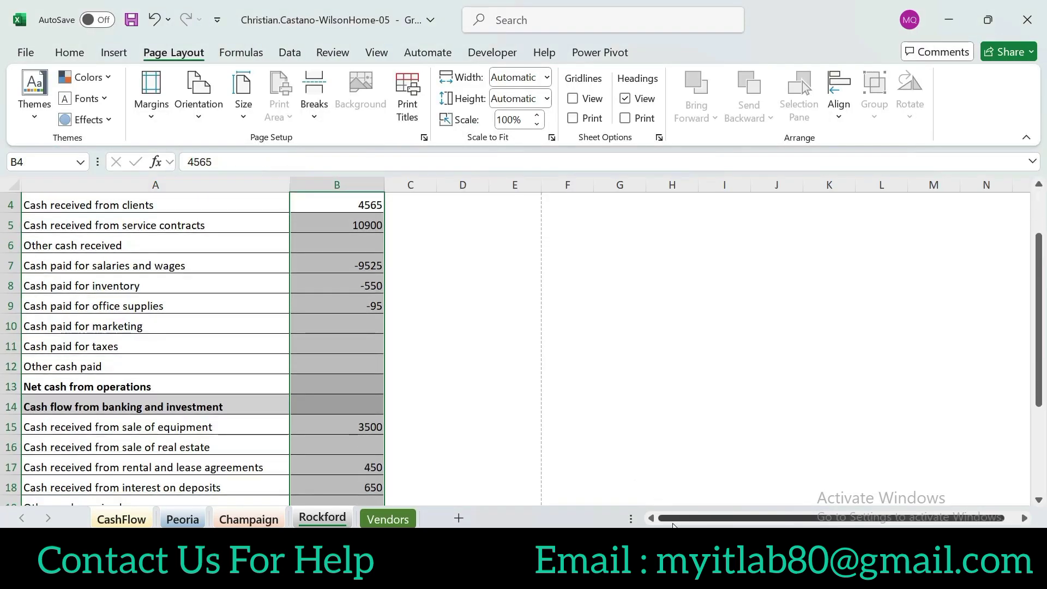
key(alt+Tab)
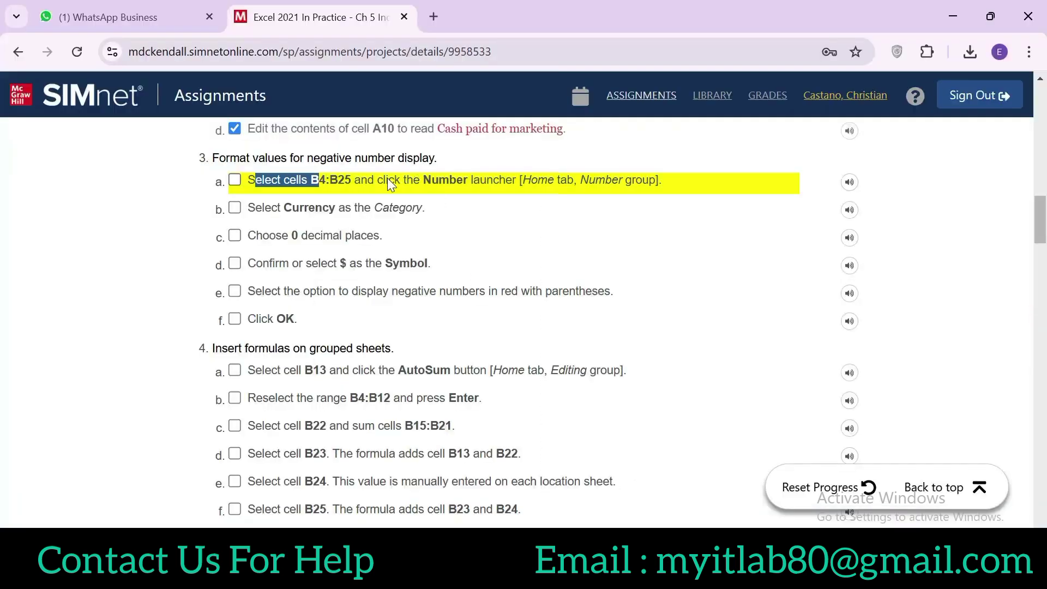
drag(378, 179, 627, 181)
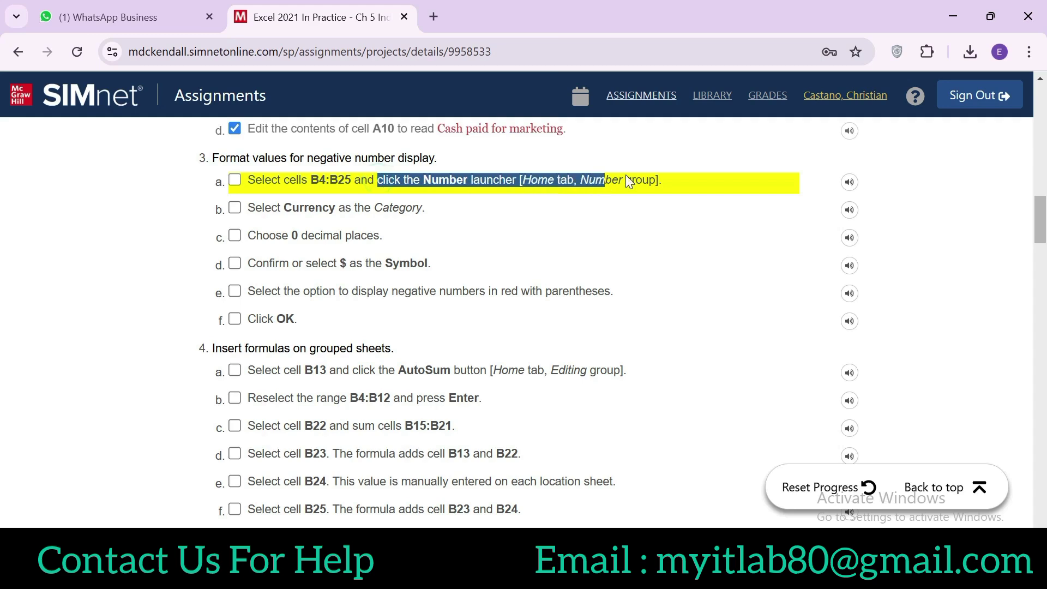
key(alt+Tab)
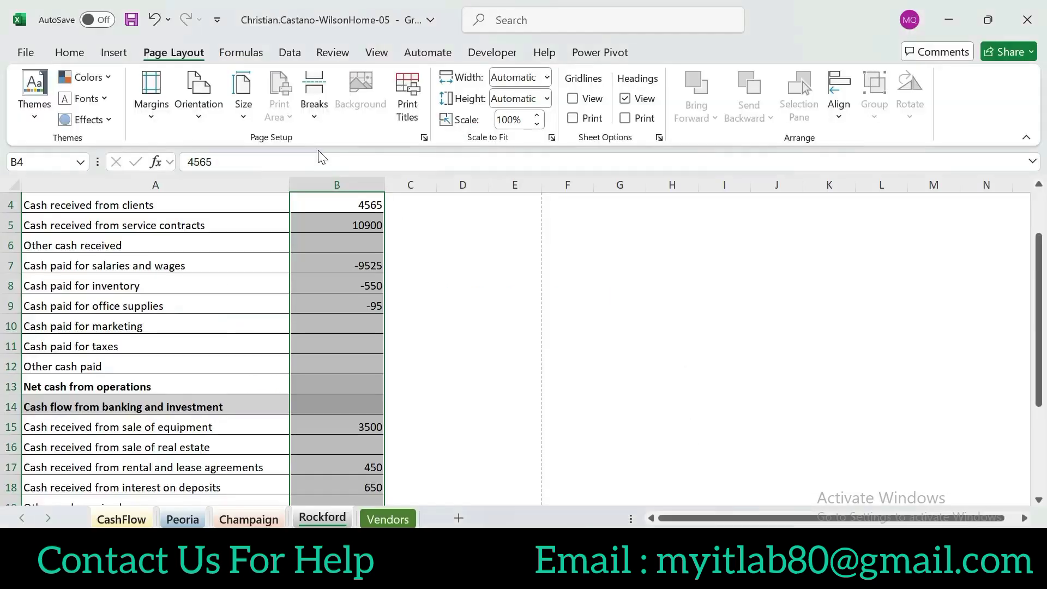
click(70, 55)
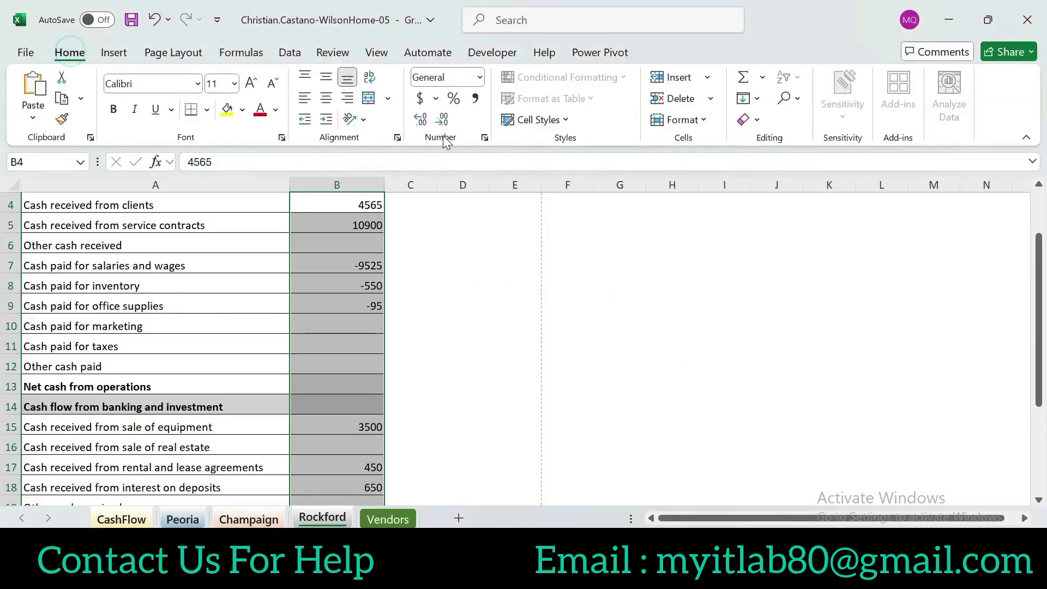
click(485, 139)
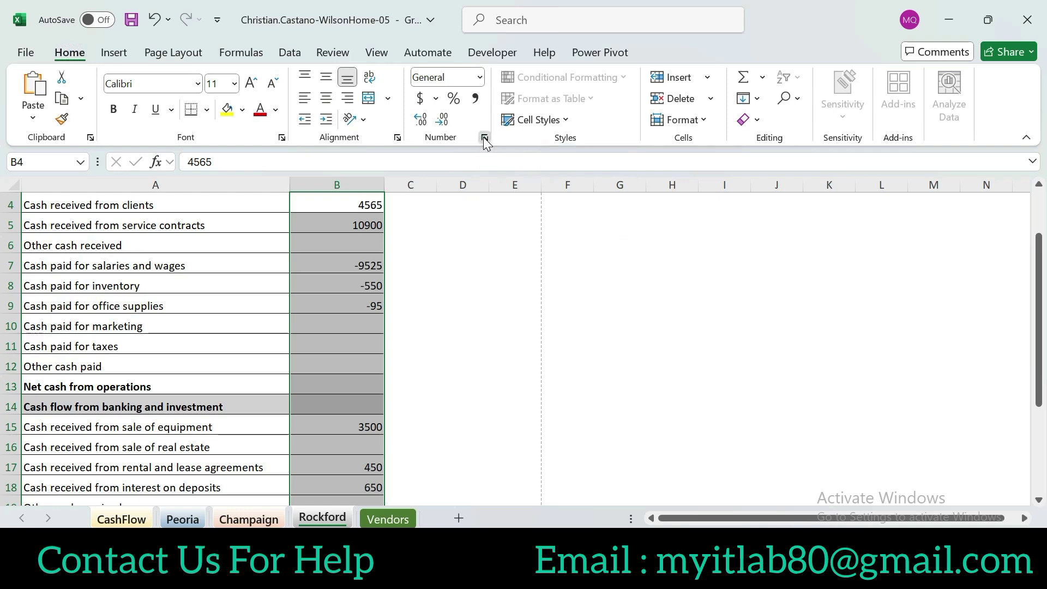
key(alt+Tab)
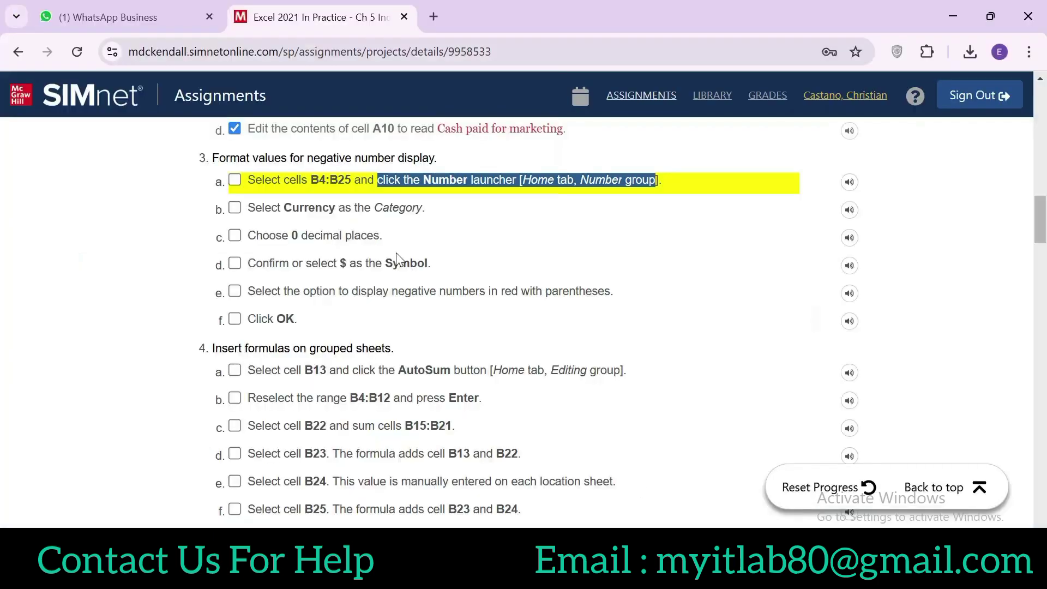
click(234, 180)
drag(254, 210, 398, 210)
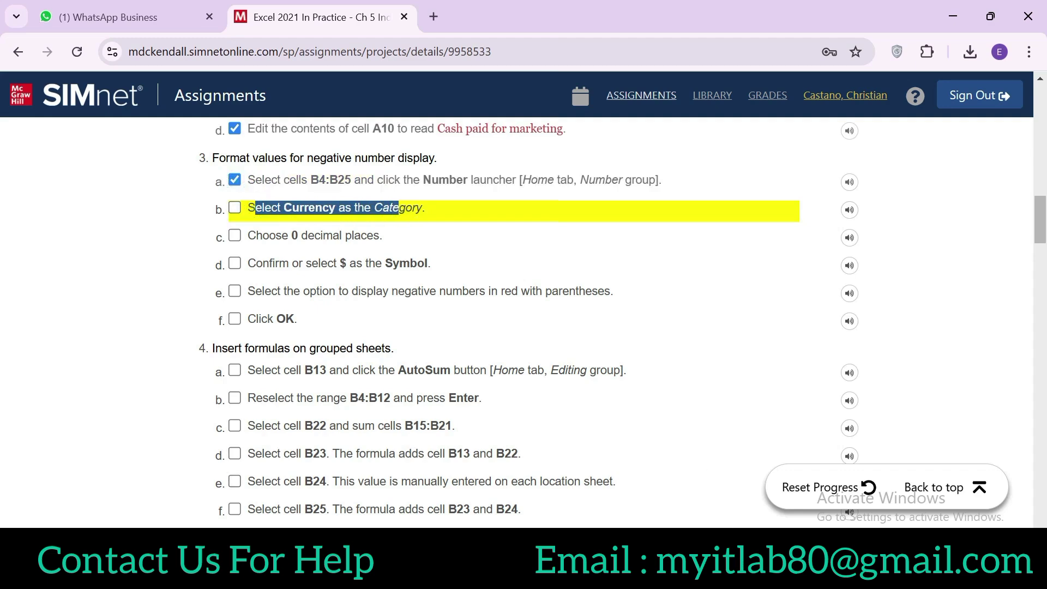
key(alt+Tab)
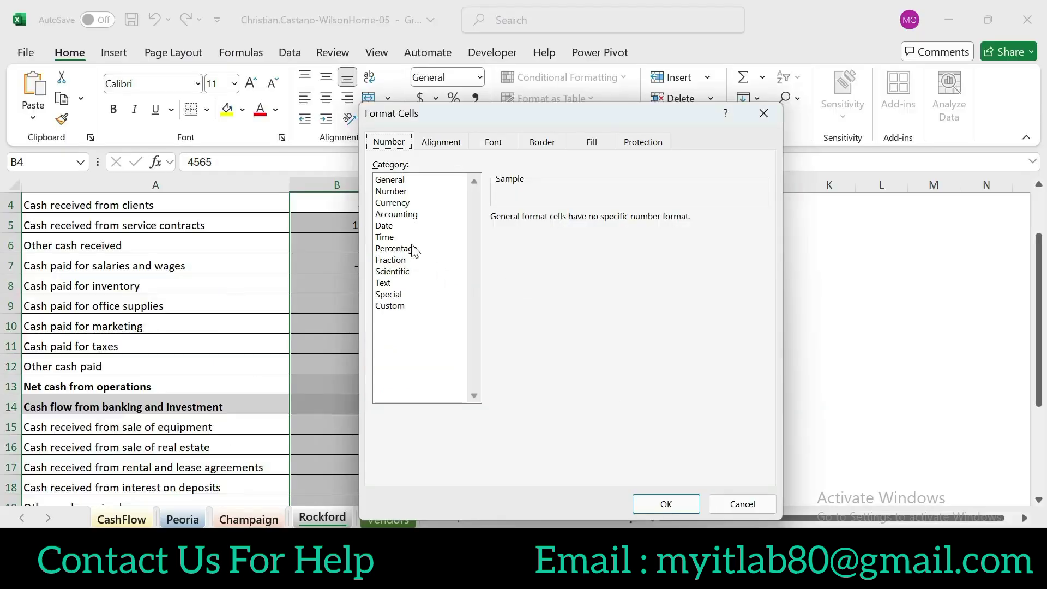
Choose Currency with 0 decimal places and tick steps 3b and 3c
click(406, 202)
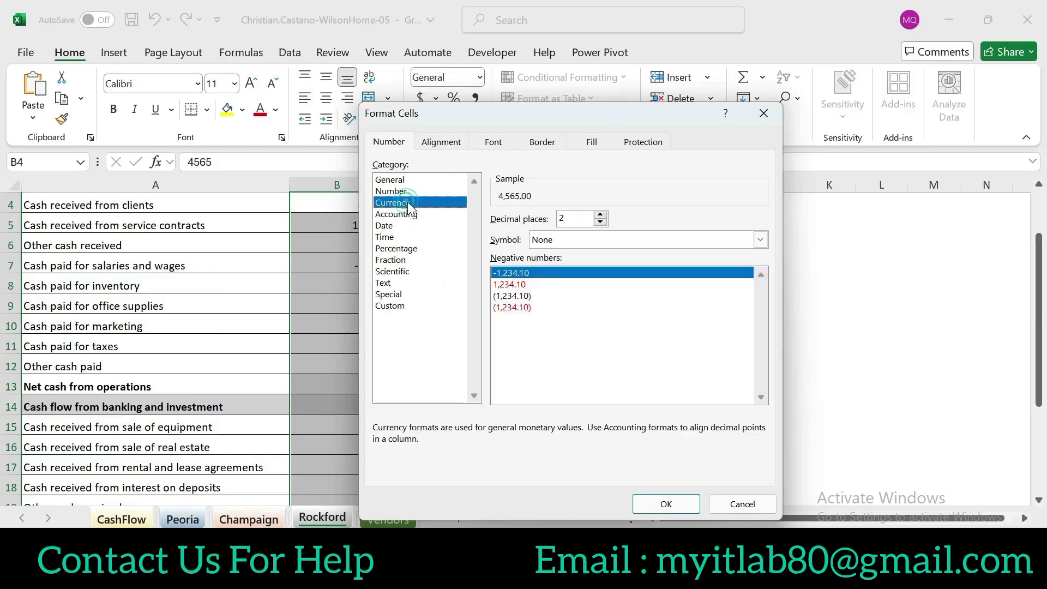
key(alt+Tab)
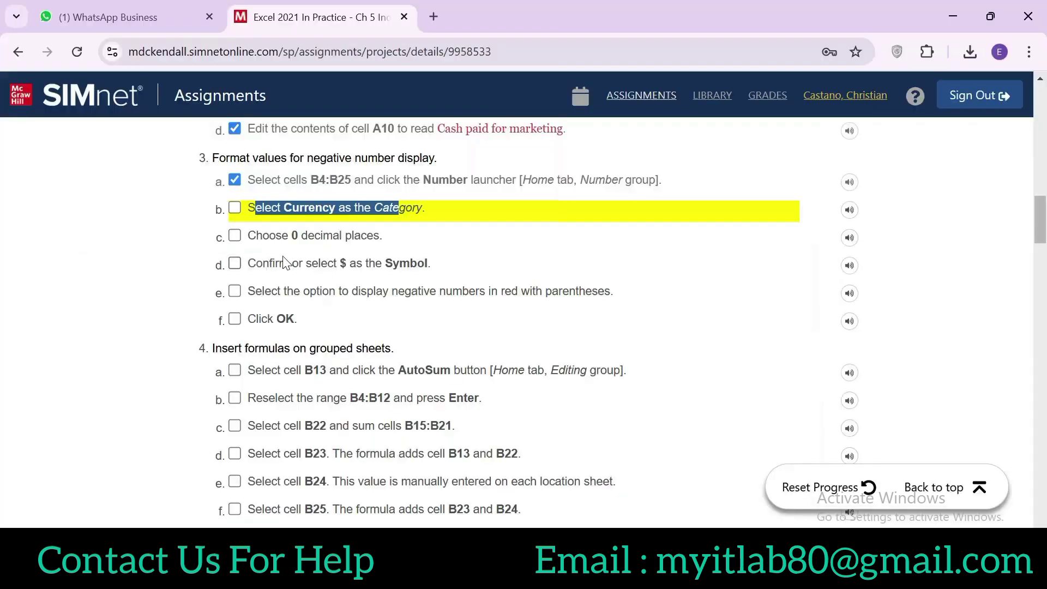
click(235, 208)
drag(248, 234, 382, 234)
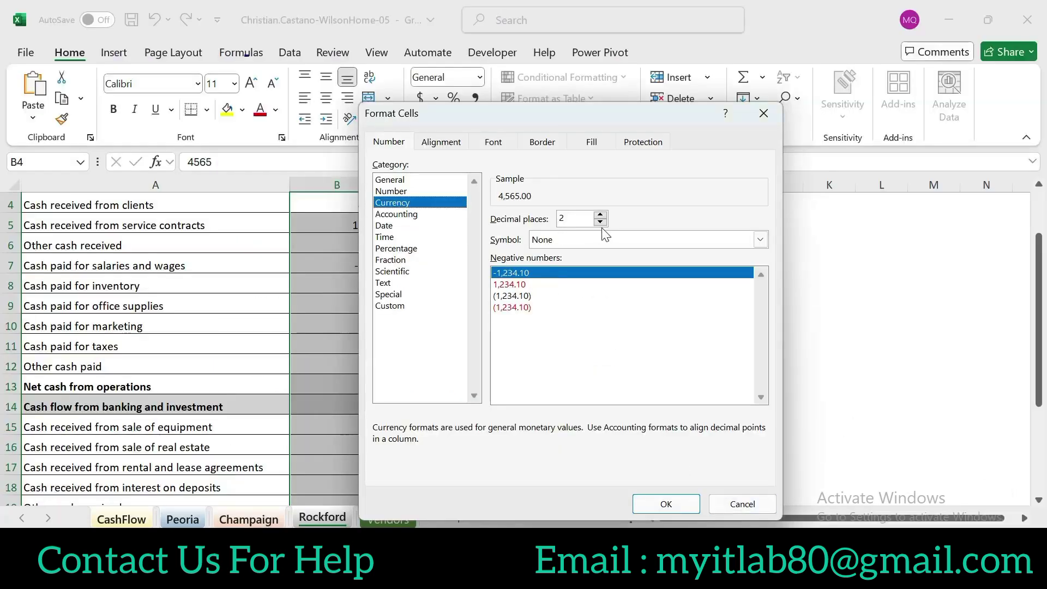
click(600, 222)
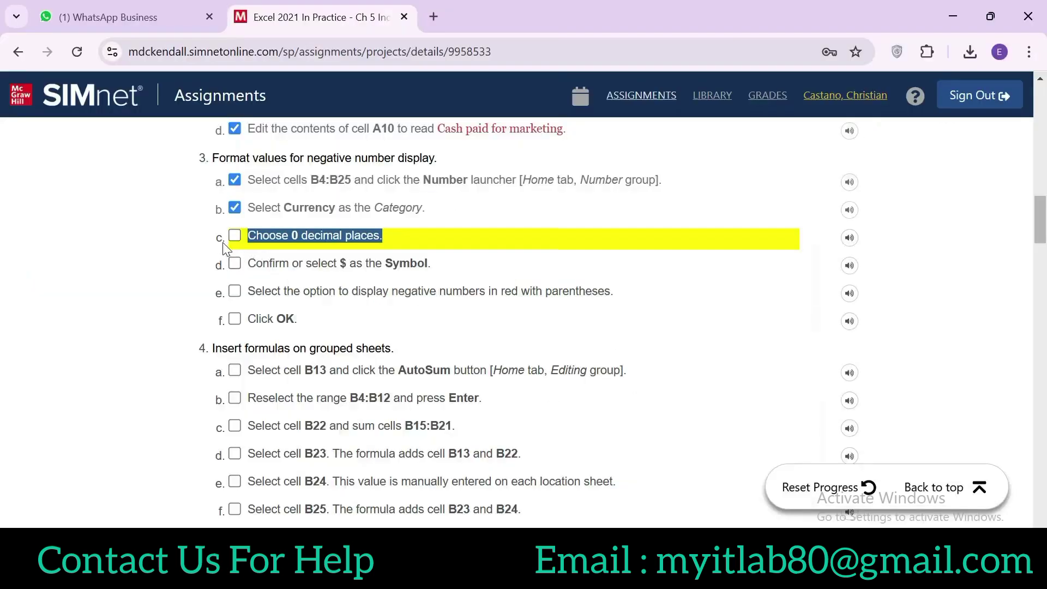
click(234, 236)
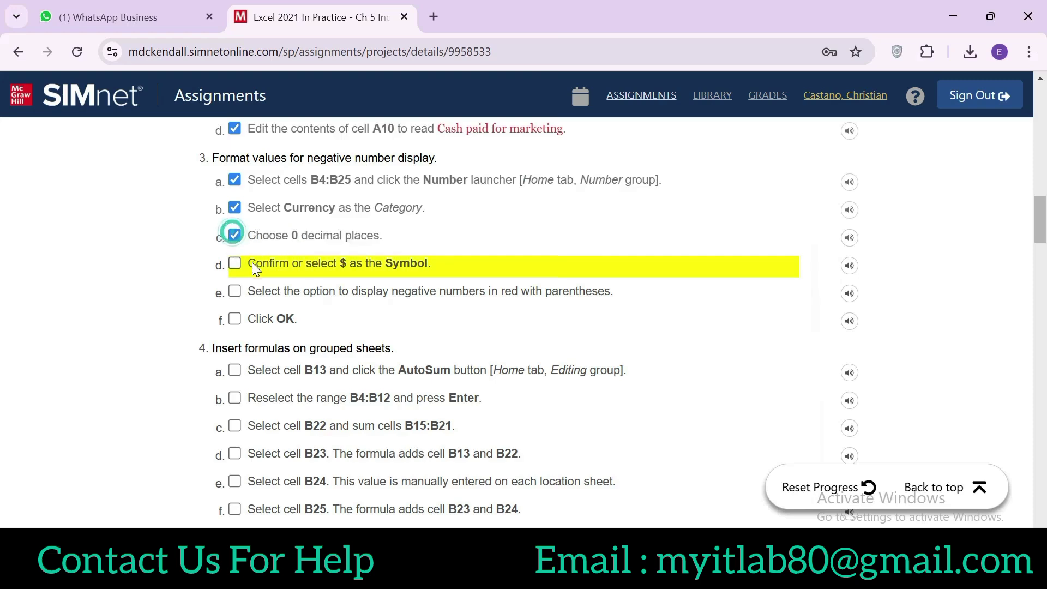
Set the currency symbol to $ and tick step 3d
drag(252, 263, 413, 272)
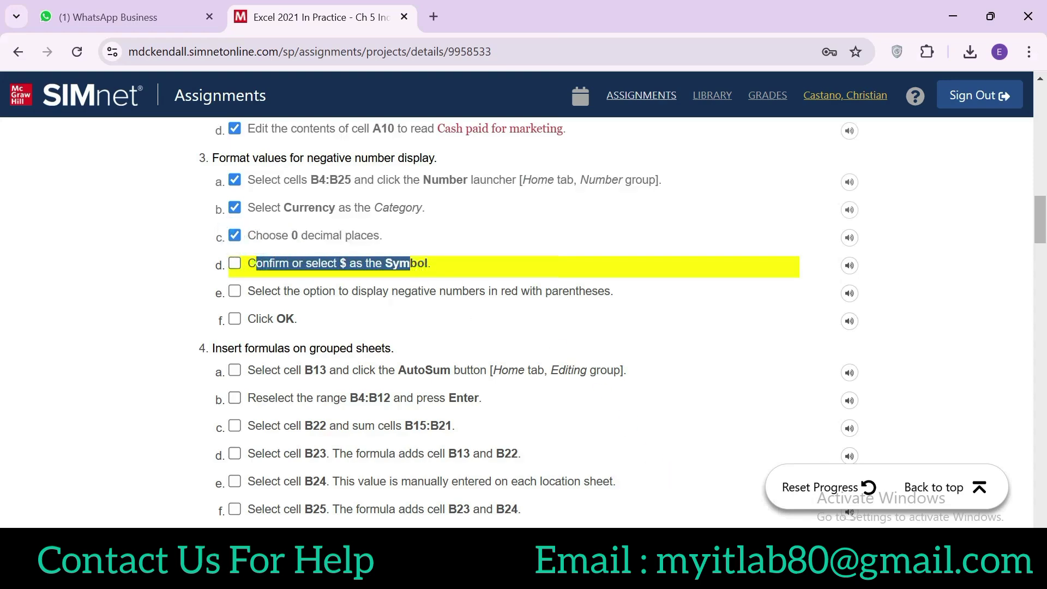
key(alt+Tab)
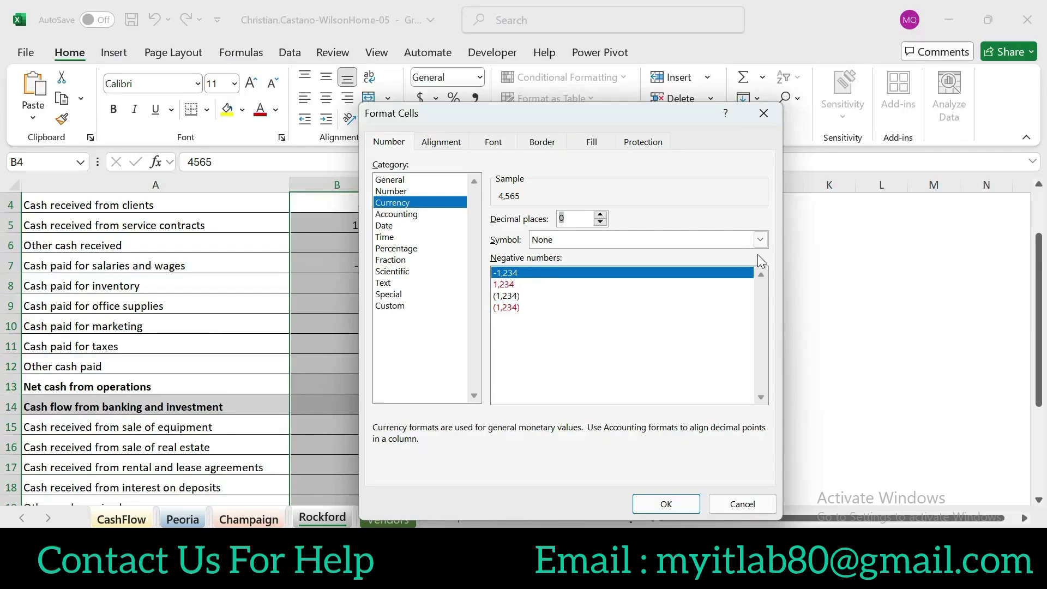
click(760, 239)
click(702, 267)
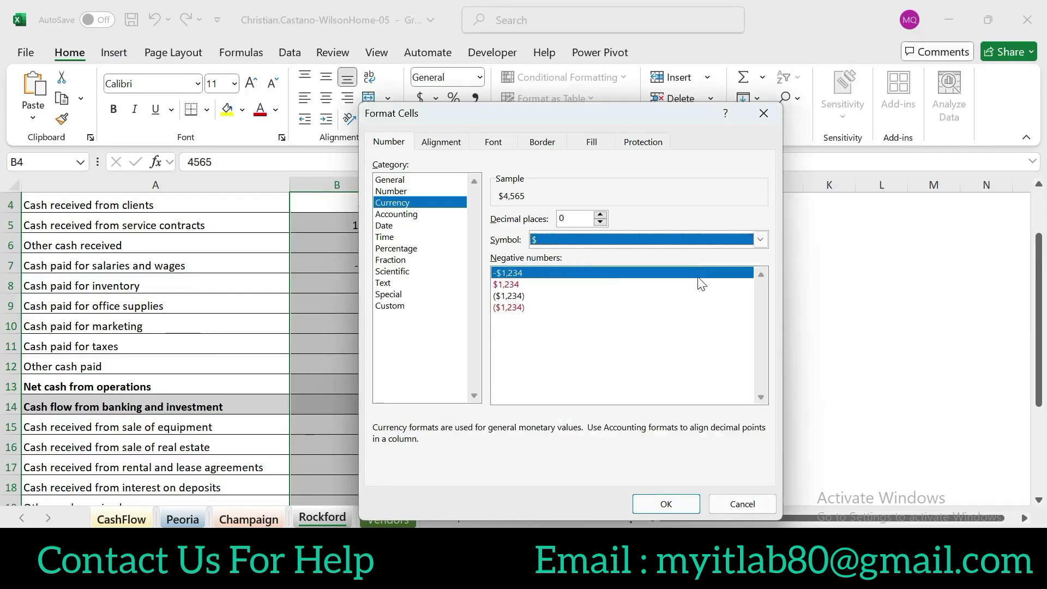
key(alt+Tab)
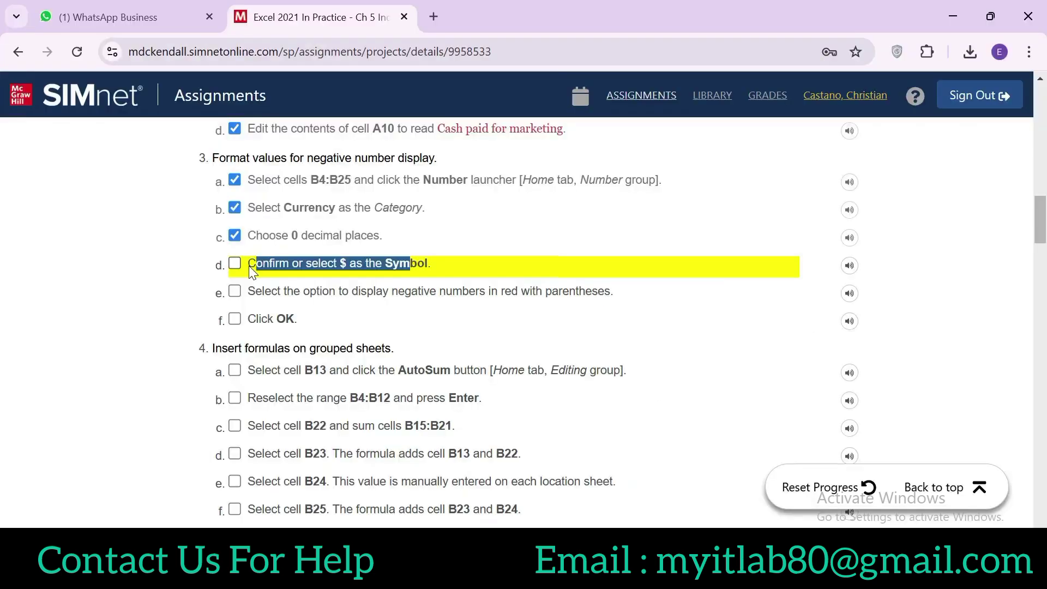
click(235, 265)
Show negatives in red parentheses, tick step 3e, and apply the format to B4:B25
drag(250, 293, 607, 300)
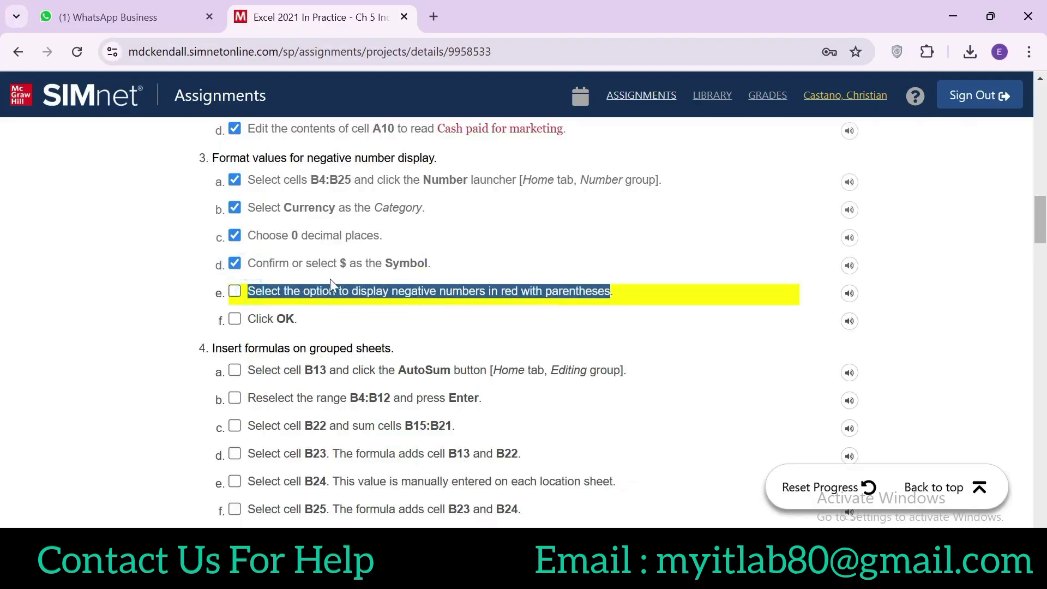
key(alt+Tab)
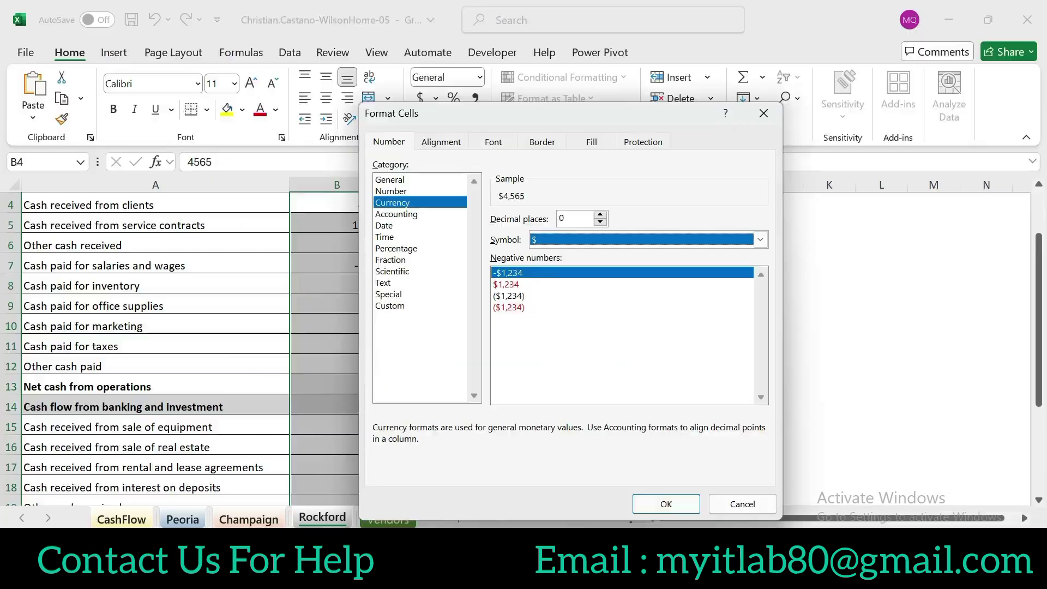
click(598, 314)
click(577, 306)
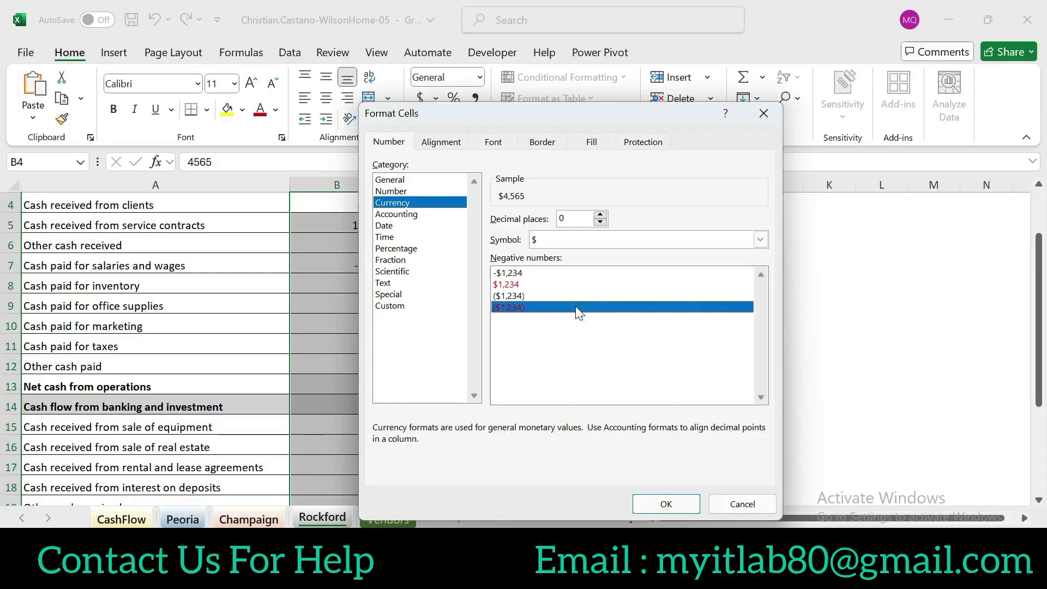
click(645, 507)
key(alt+Tab)
click(236, 290)
drag(249, 319, 294, 319)
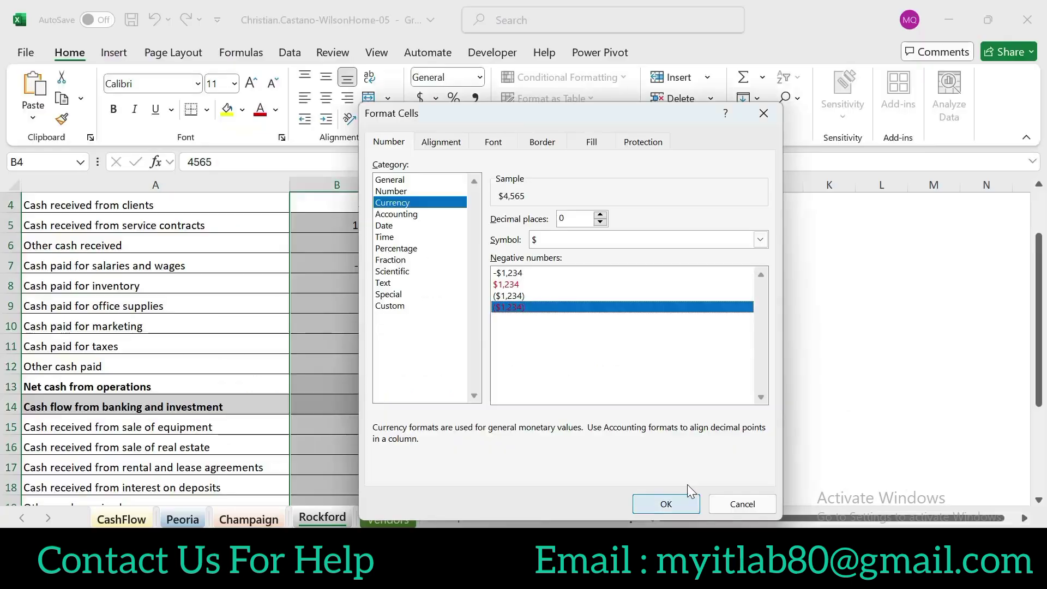
click(667, 504)
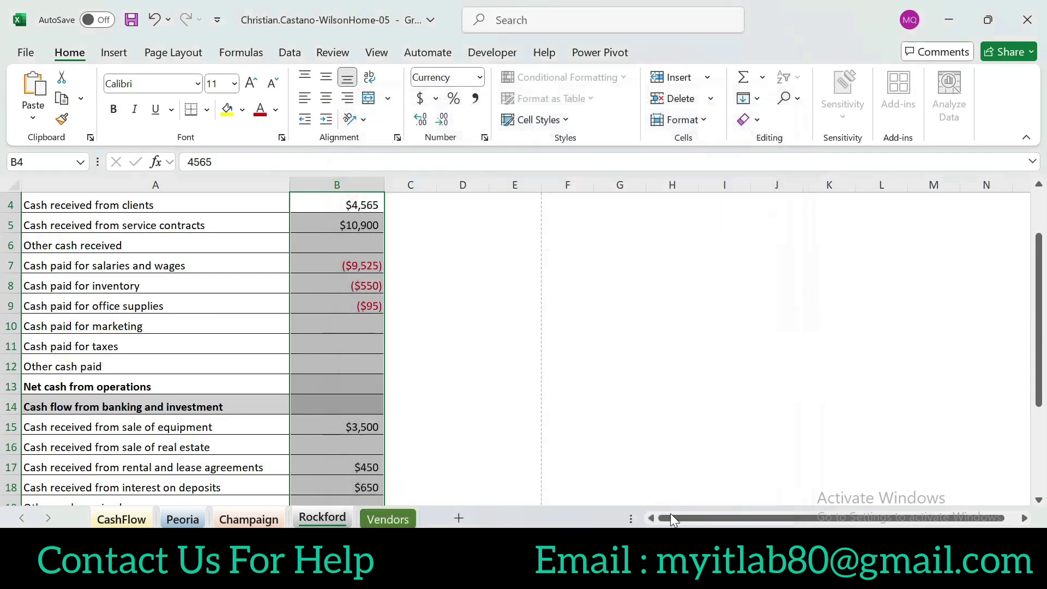
mouse_move(1039, 335)
mouse_down()
mouse_move(1042, 442)
mouse_move(1039, 338)
mouse_up()
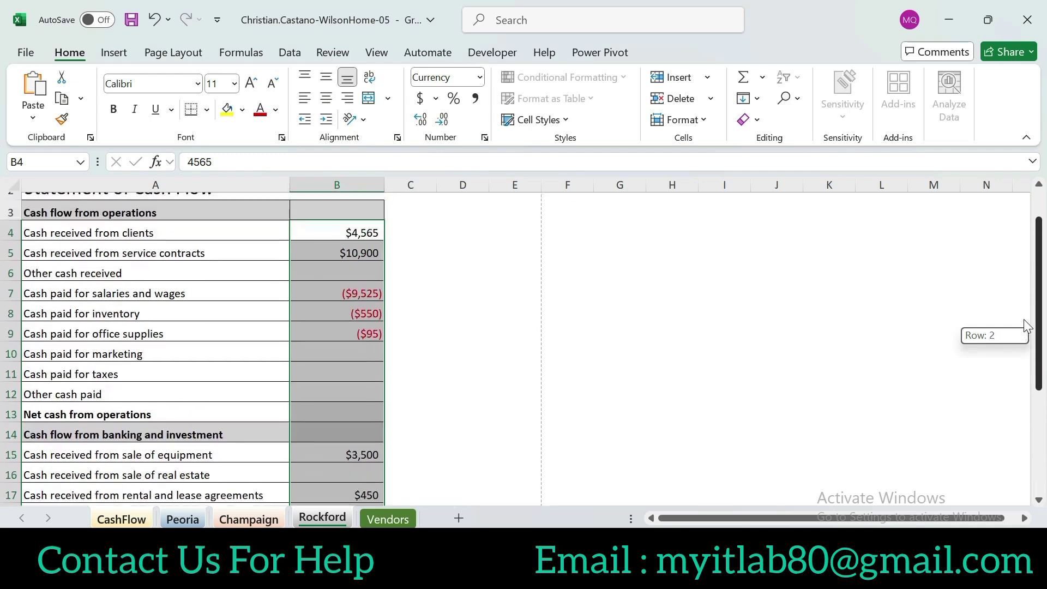
Tick step 3f and read step 4 on AutoSum formulas for grouped sheets
key(alt+Tab)
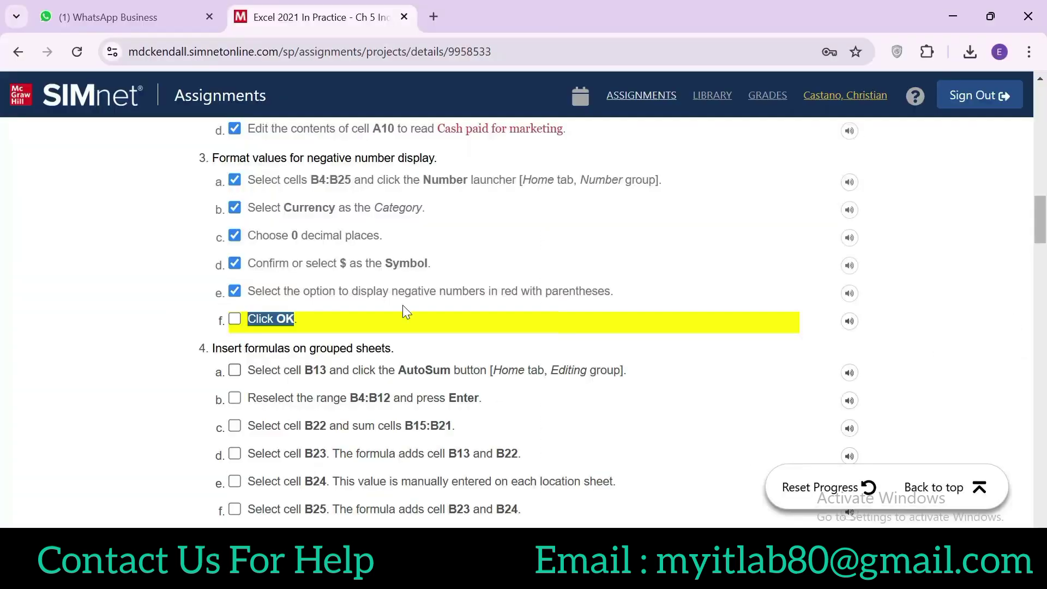
click(234, 320)
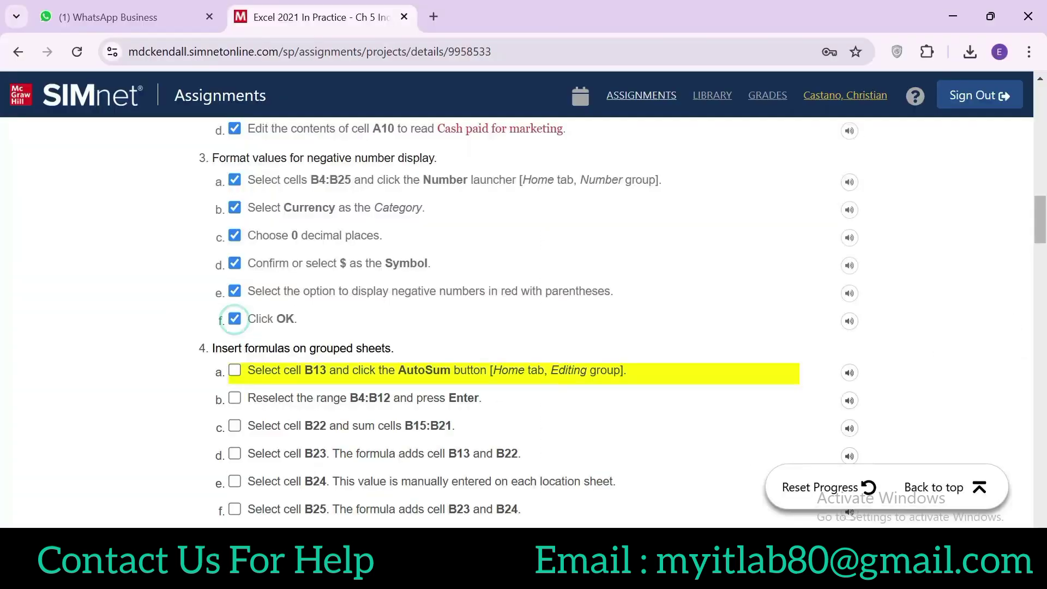
click(214, 347)
drag(213, 348, 391, 349)
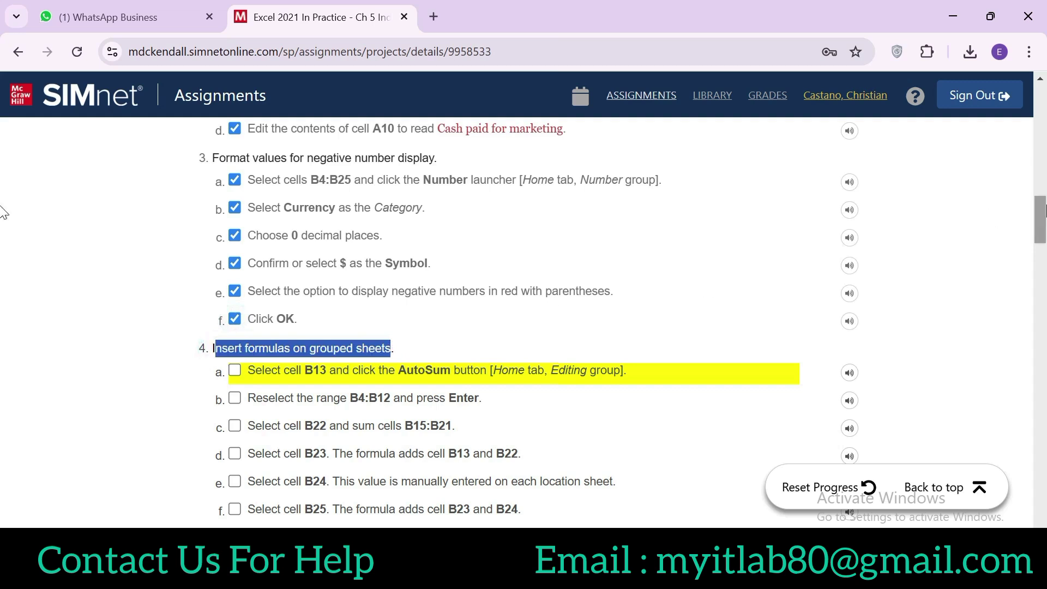
drag(1040, 218, 1040, 238)
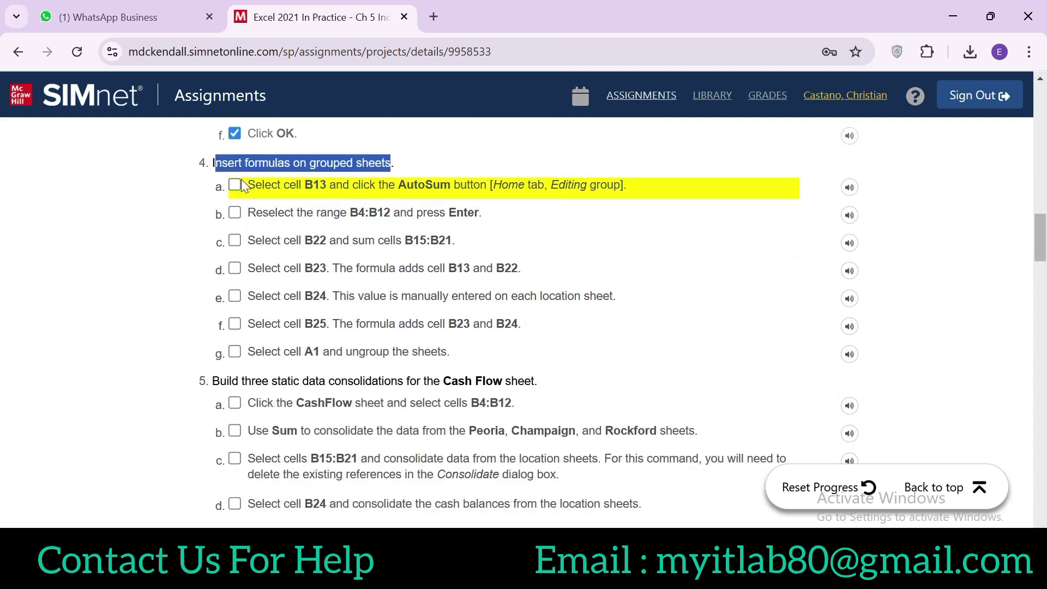
drag(248, 184, 468, 185)
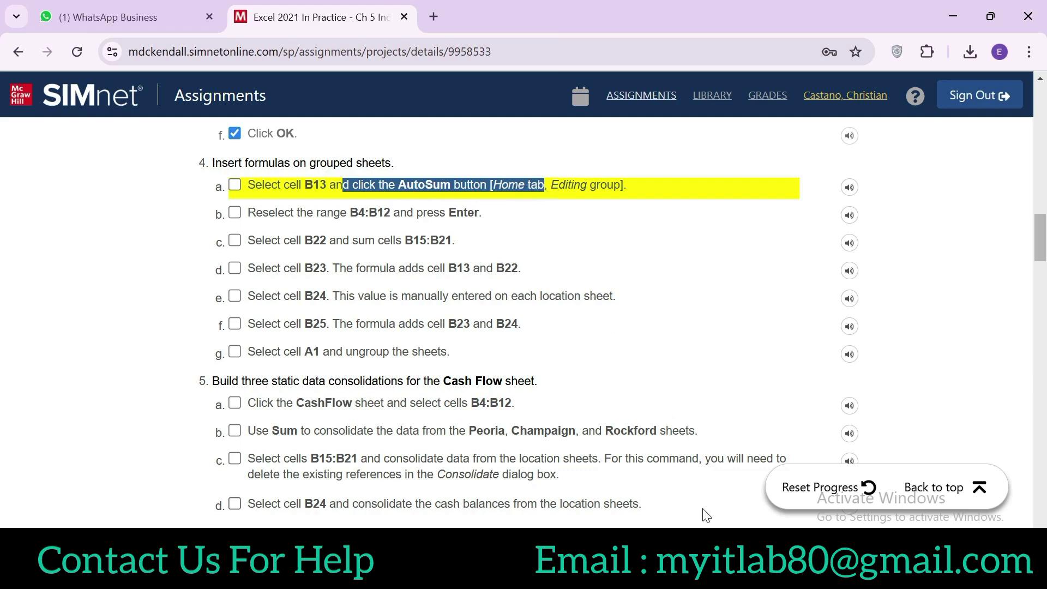
key(alt+Tab)
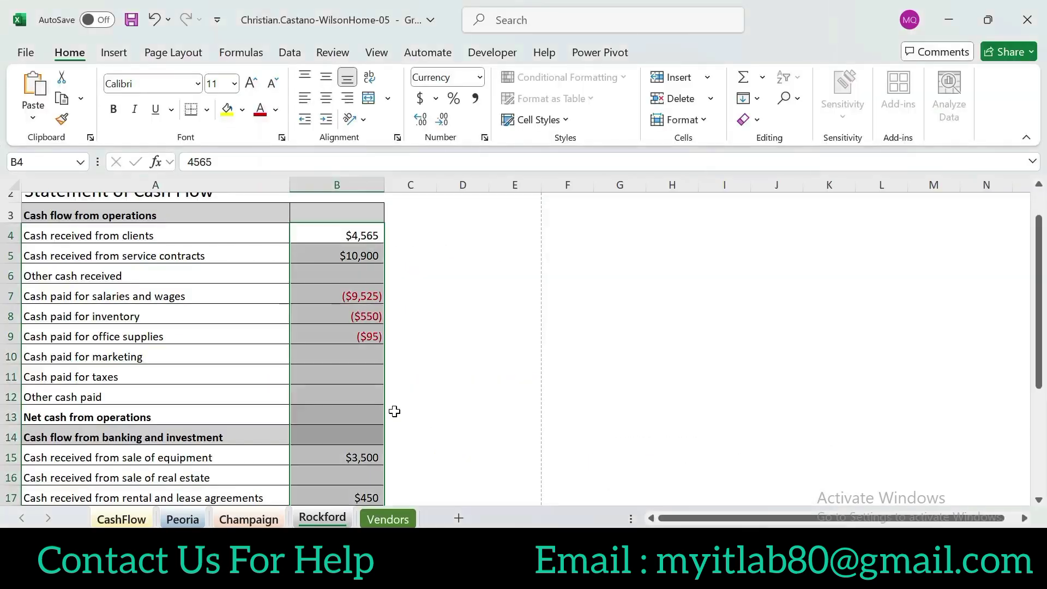
Put =SUM(B4:B12) in B13 so net cash shows $5,295, ticking step 4a
click(344, 416)
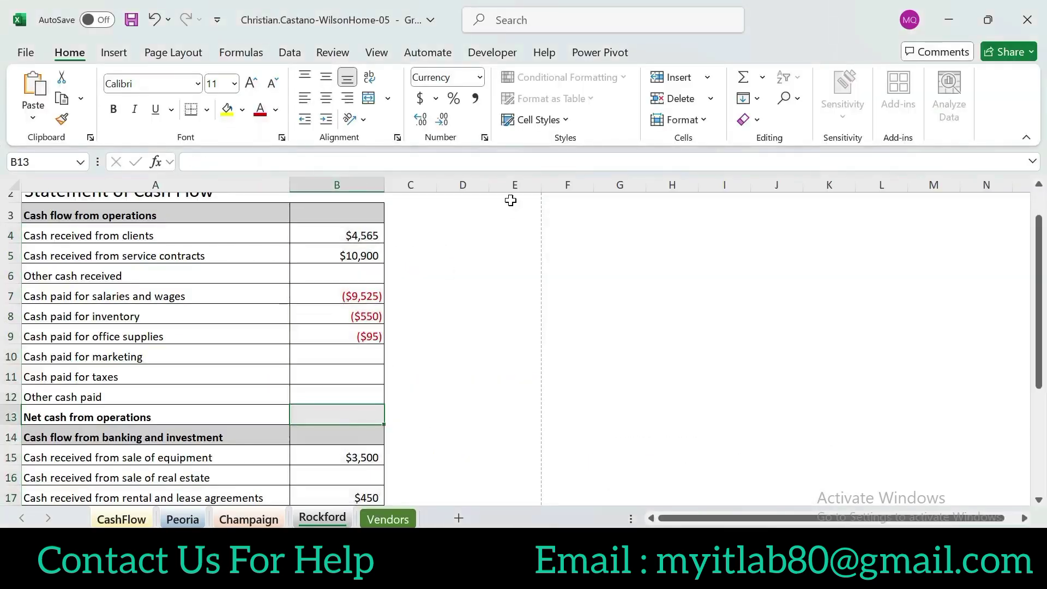
click(762, 77)
click(775, 100)
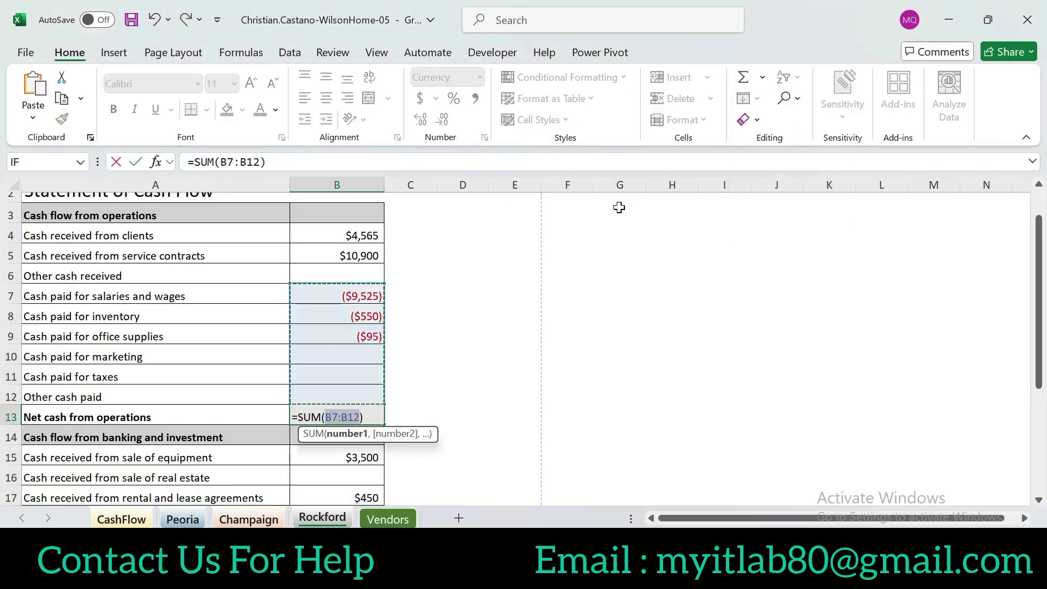
key(alt+Tab)
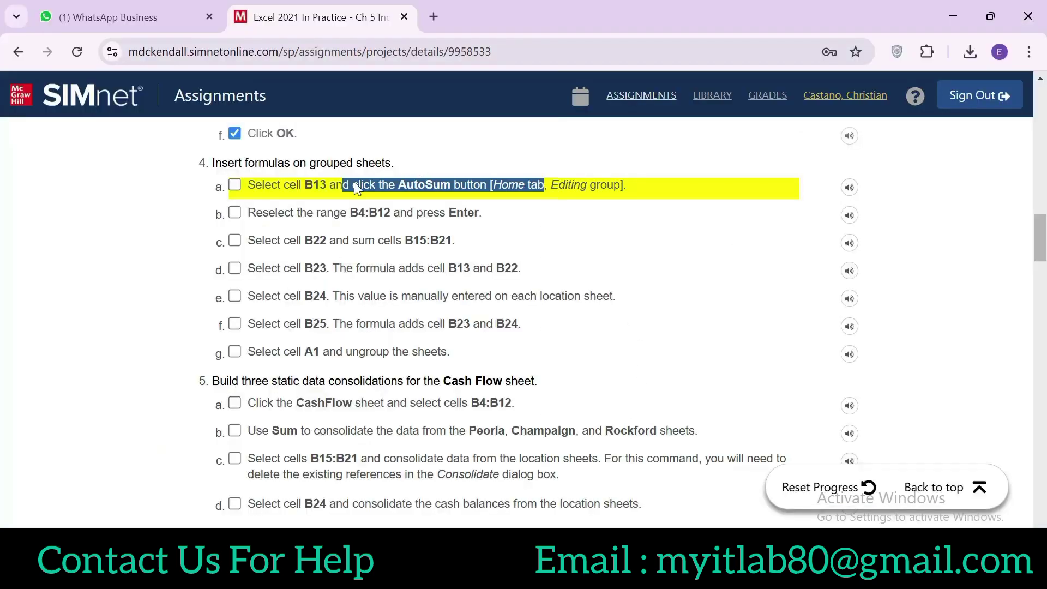
click(240, 184)
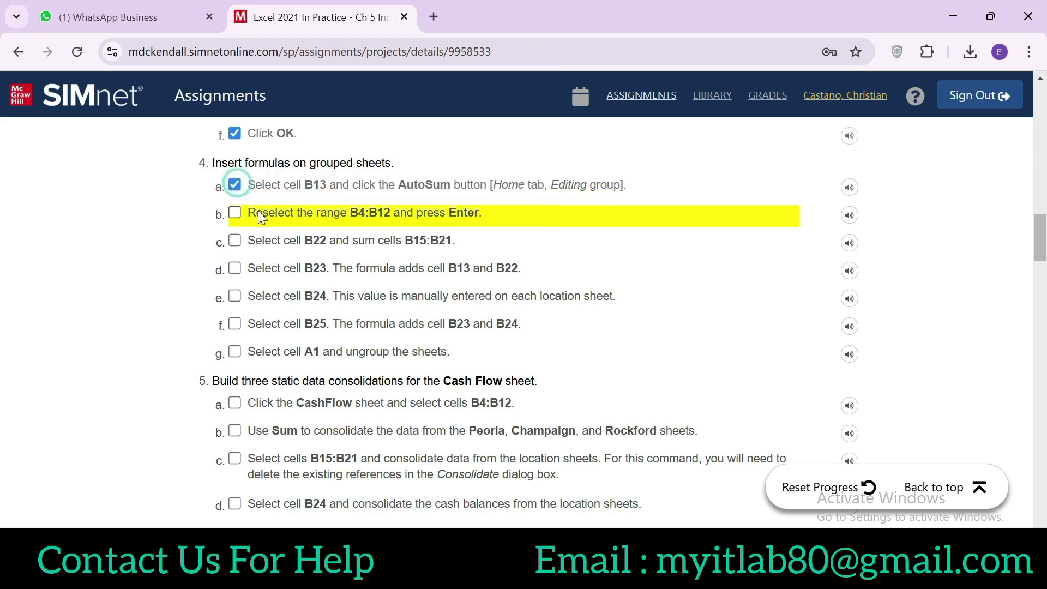
drag(256, 212, 375, 220)
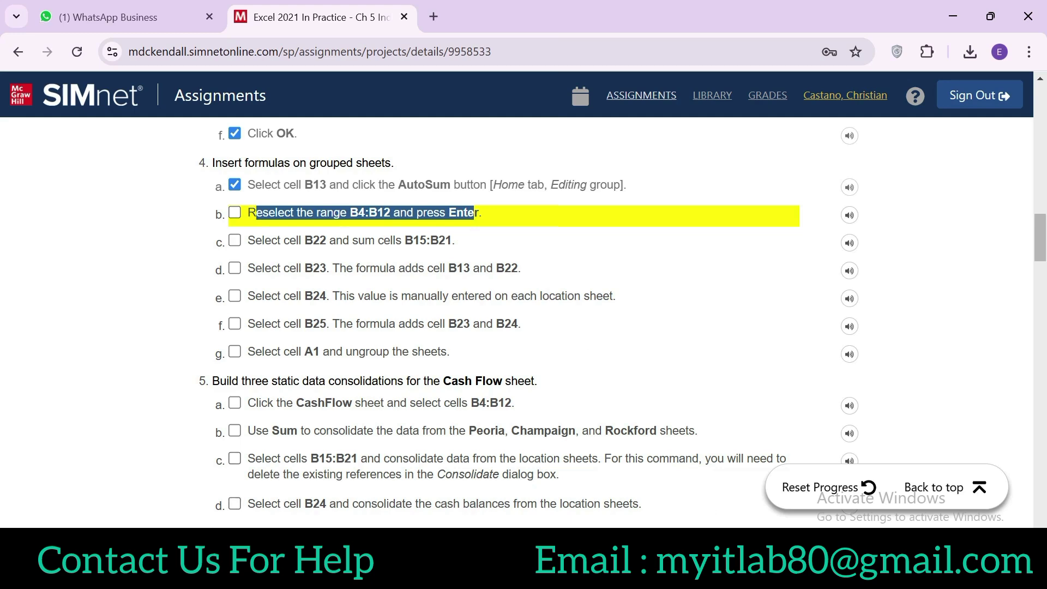
click(720, 572)
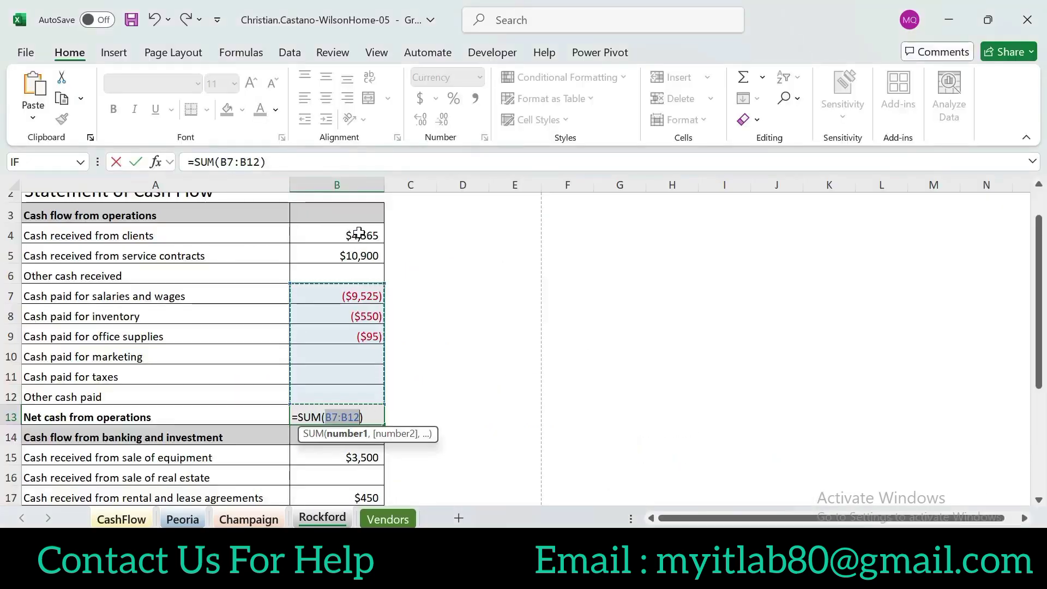
drag(361, 234, 357, 395)
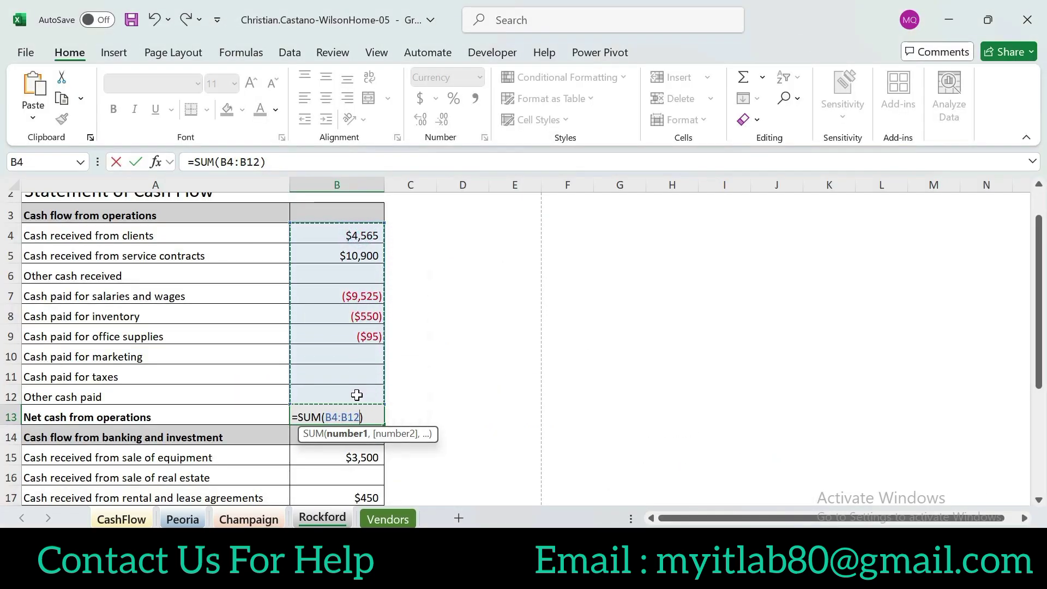
key(Return)
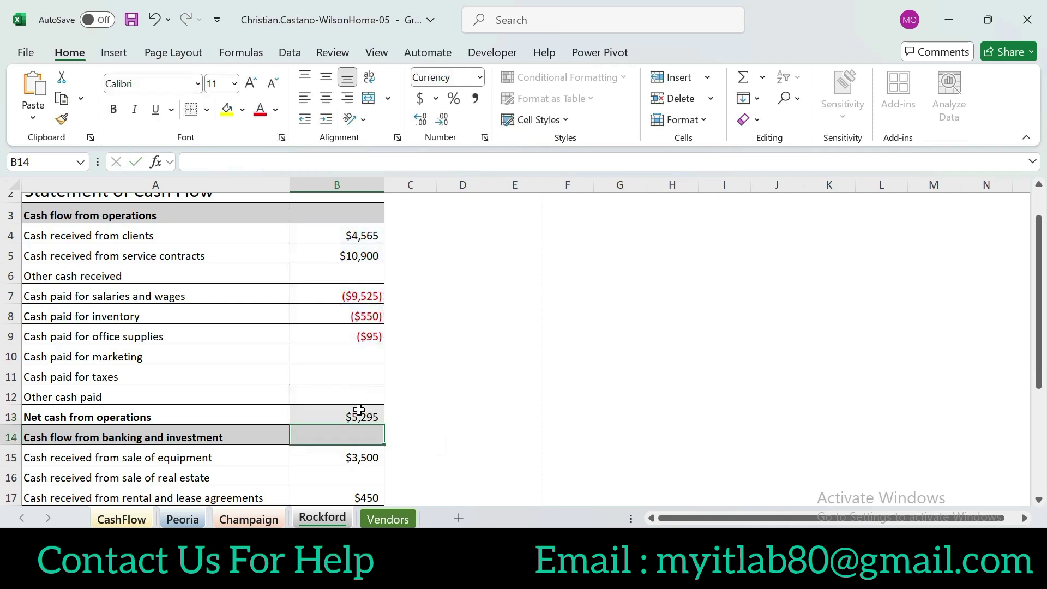
click(364, 414)
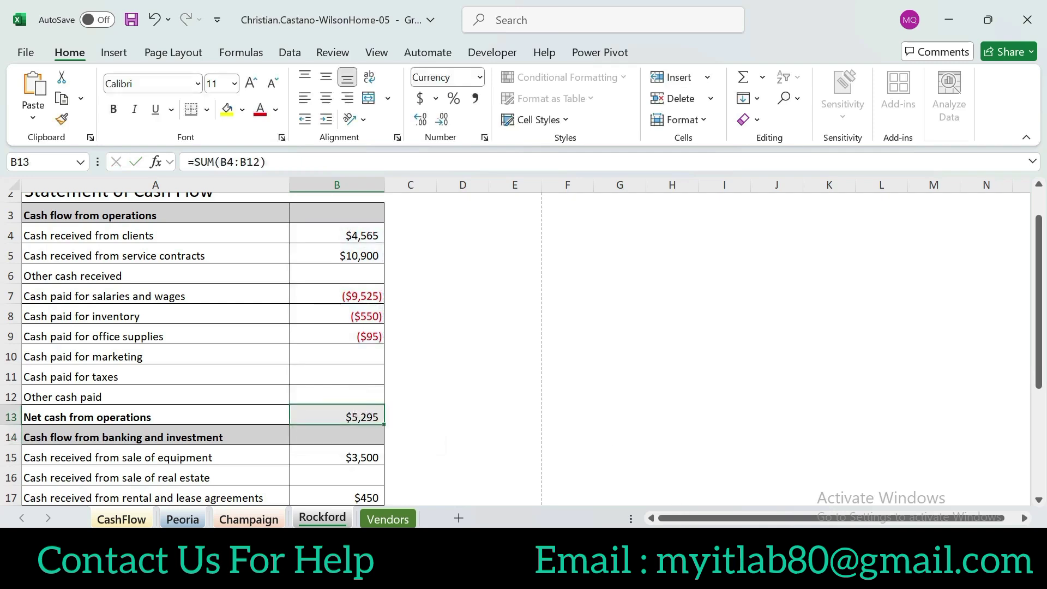
key(alt+Tab)
click(235, 212)
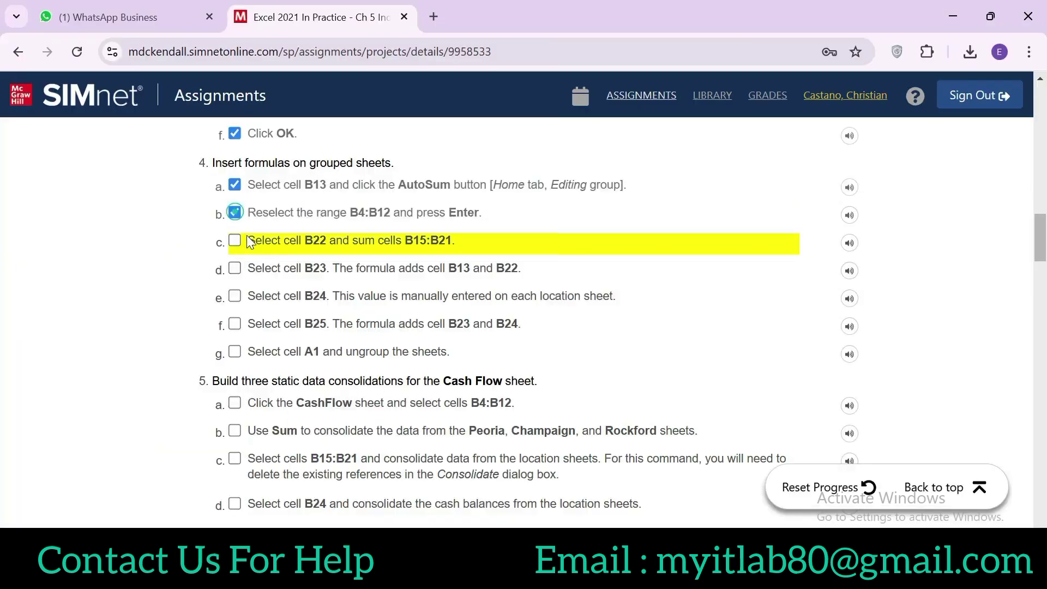
Put =SUM(B15:B21) in B22 for $4,600, making B23 show $9,895
drag(252, 240, 385, 245)
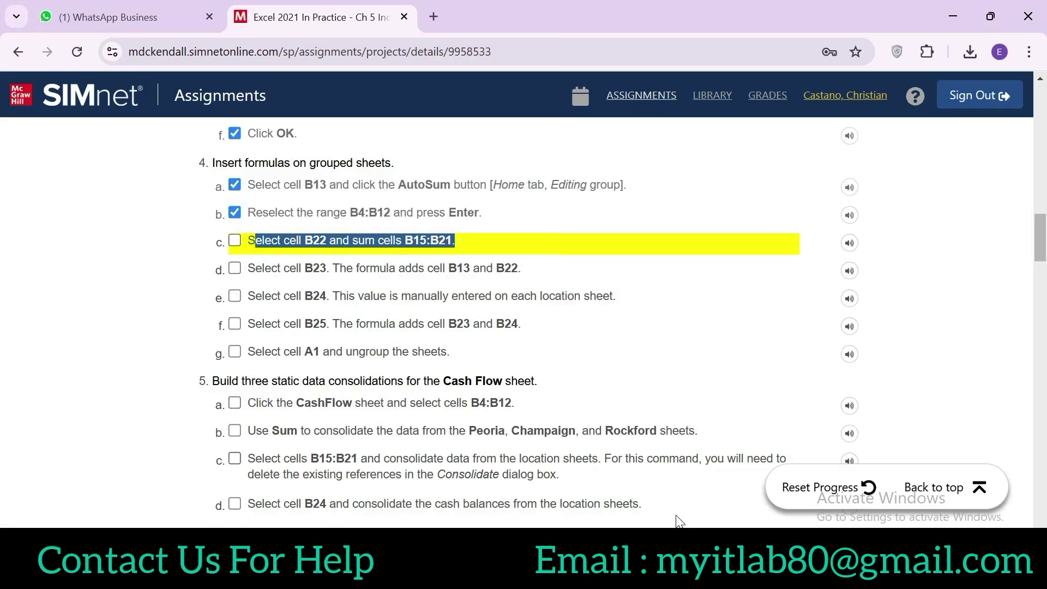
click(681, 578)
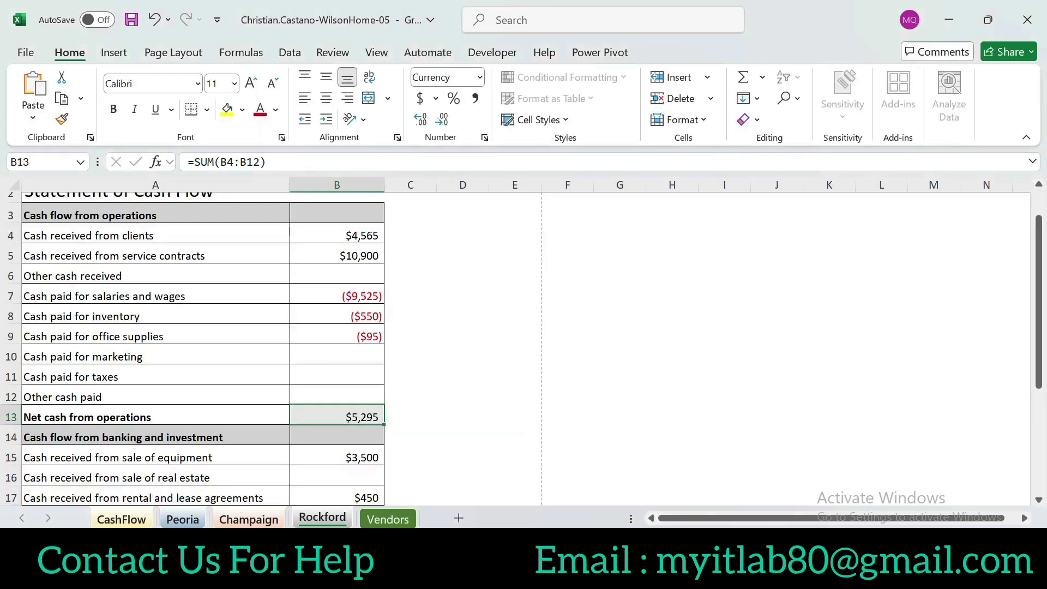
key(alt+Tab)
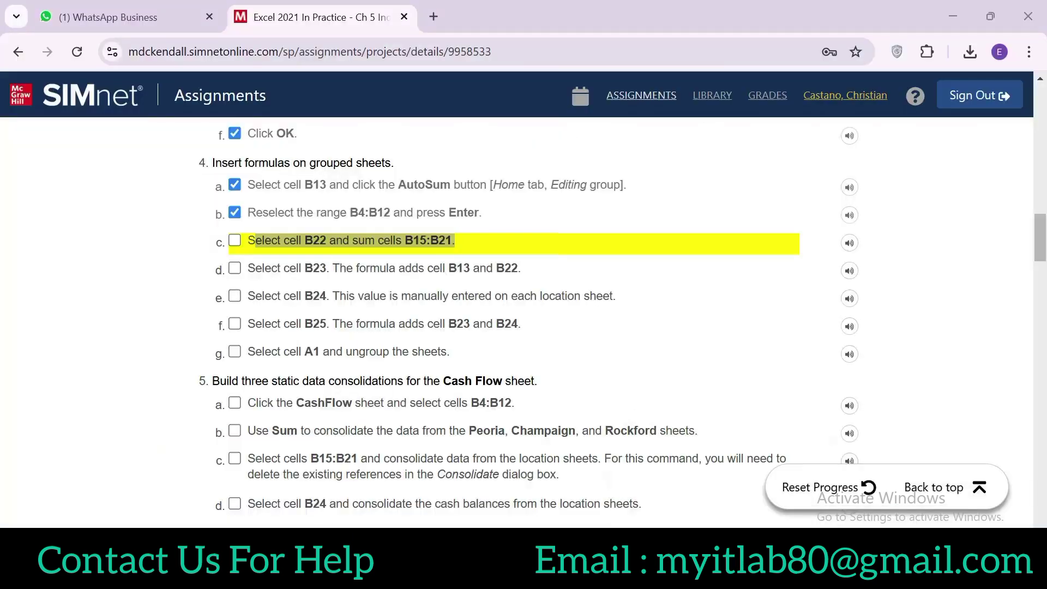
click(724, 578)
drag(1039, 299, 1038, 380)
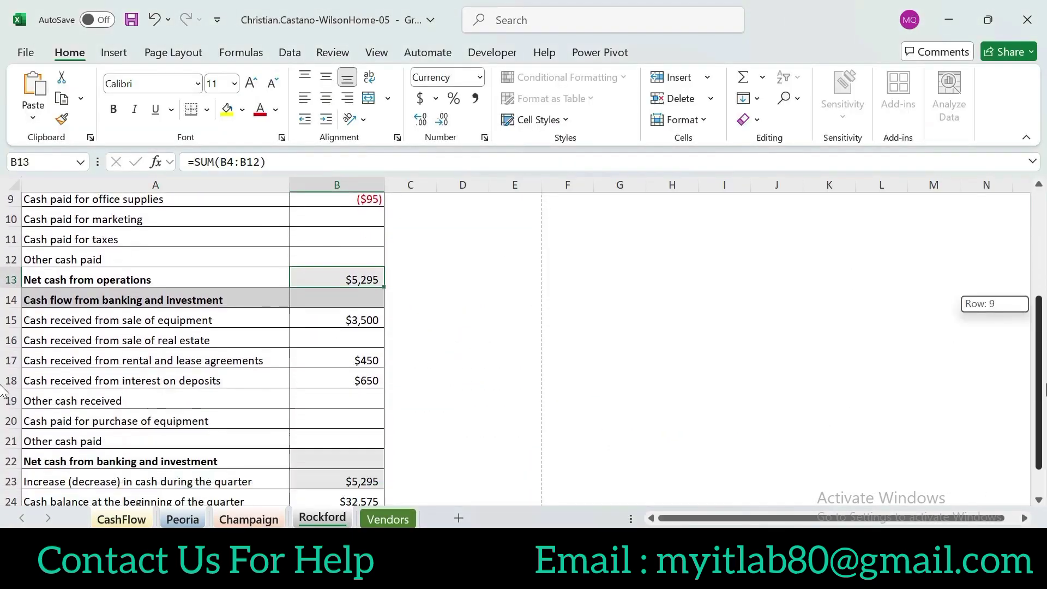
click(335, 461)
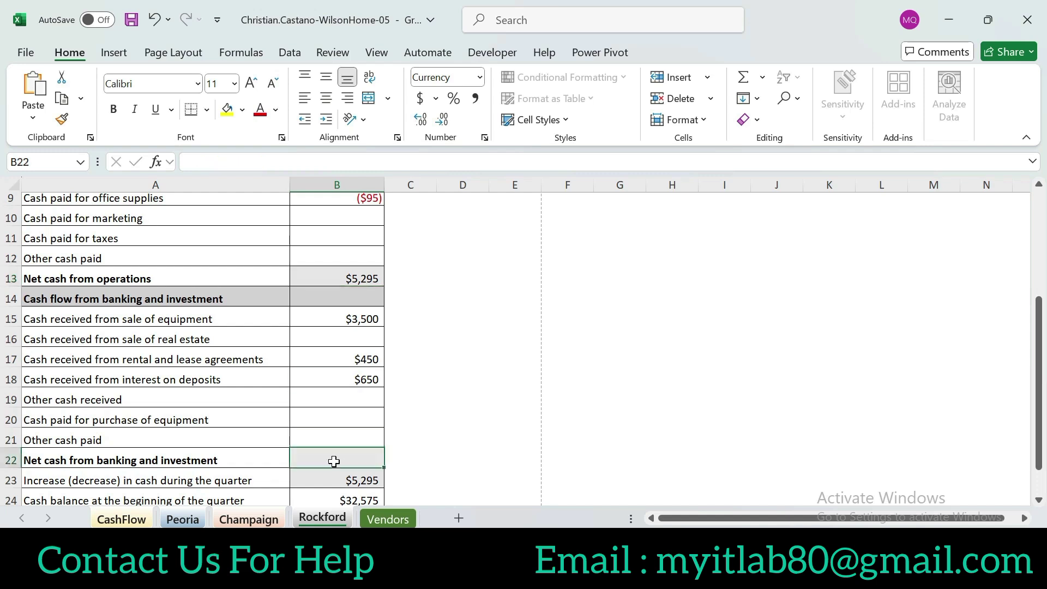
click(762, 76)
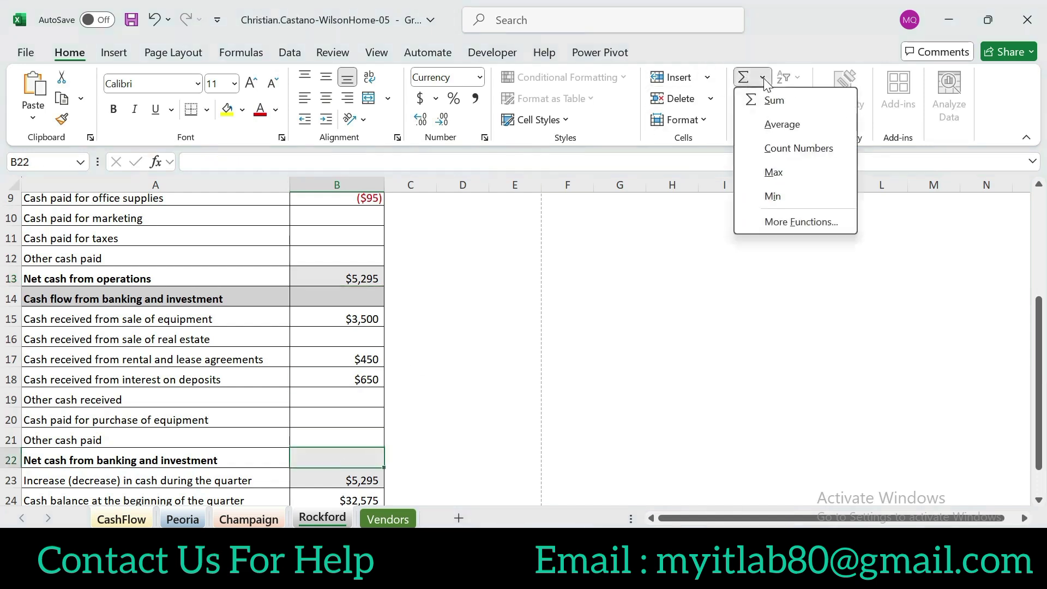
click(770, 101)
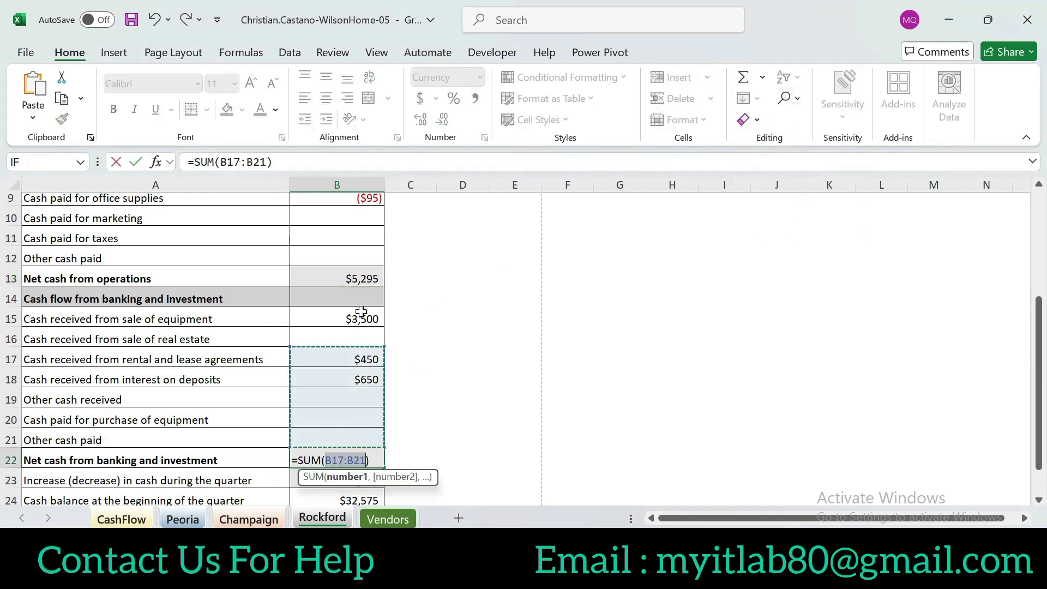
drag(361, 311, 364, 432)
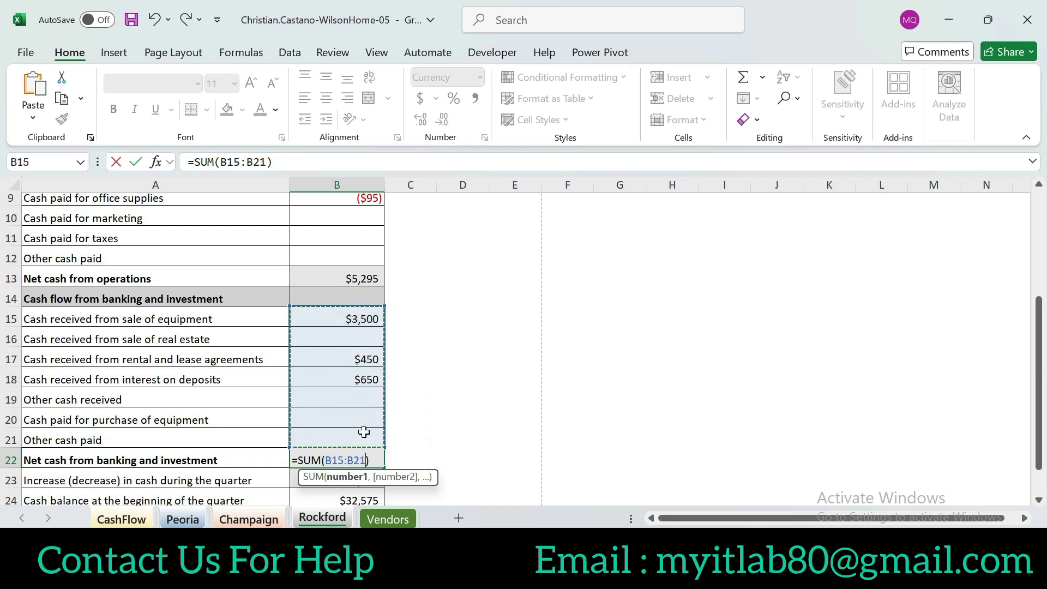
key(Return)
click(366, 458)
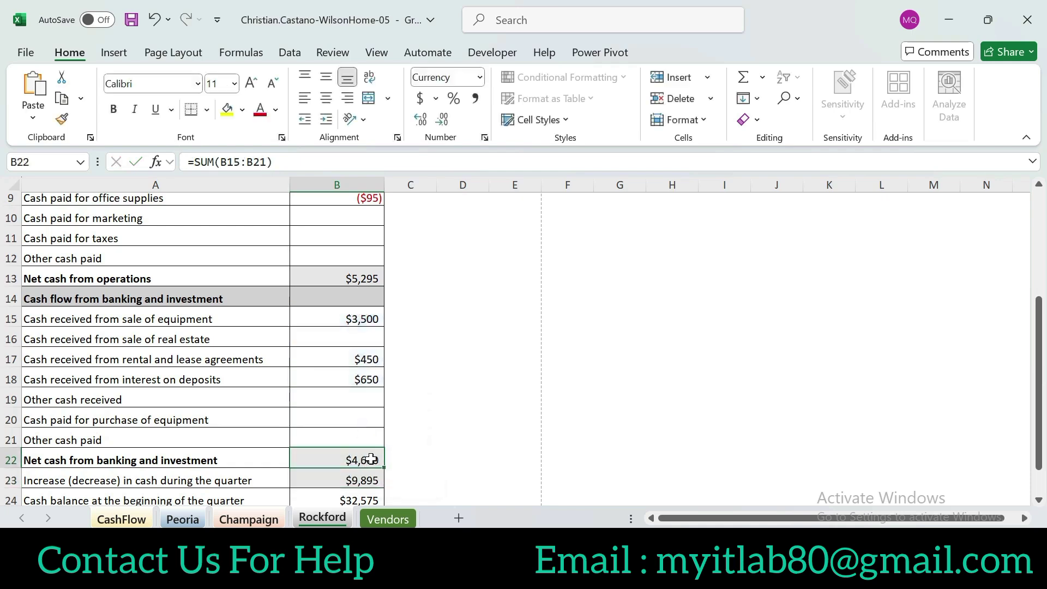
Tick step 4c in SIMnet, then check that B23 adds B13 and B22
key(alt+Tab)
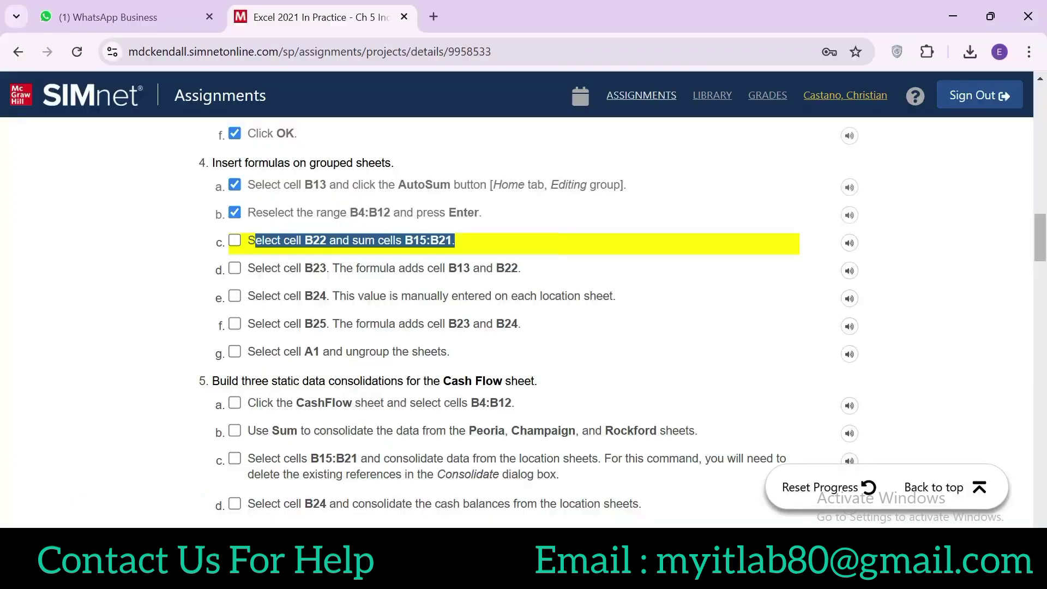
click(234, 240)
drag(252, 267, 476, 271)
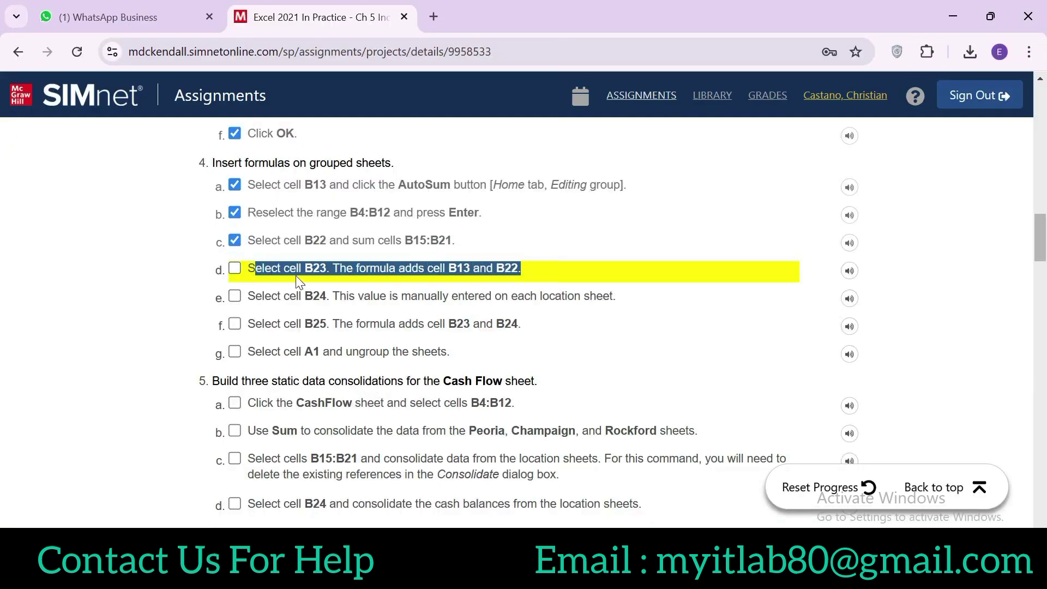
drag(513, 269, 522, 271)
click(731, 469)
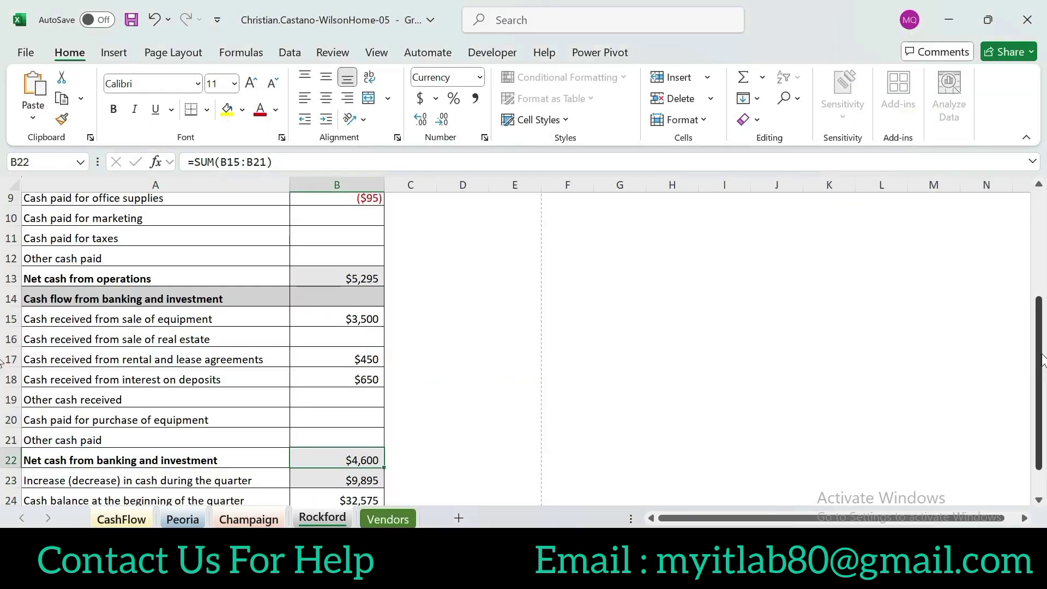
drag(1039, 380, 1039, 407)
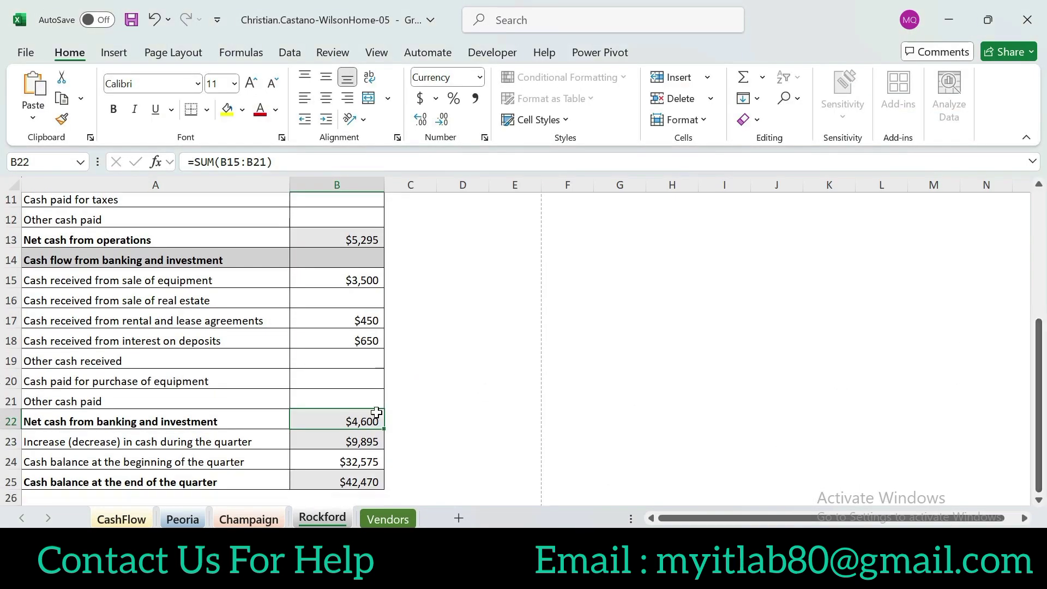
click(374, 439)
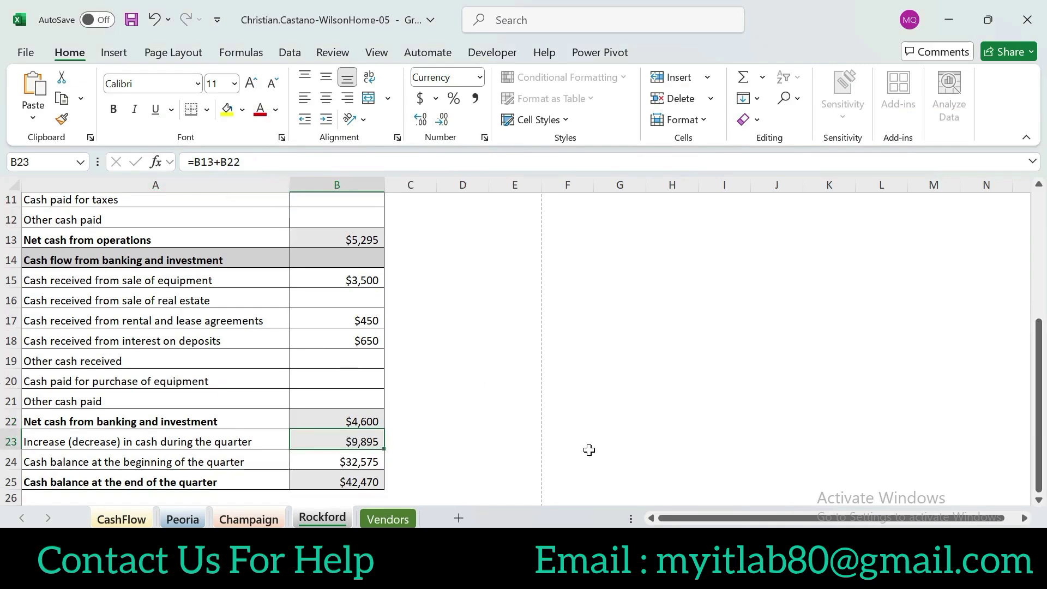
Tick step 4d, confirm B24 holds 32575, and tick step 4e
key(alt+Tab)
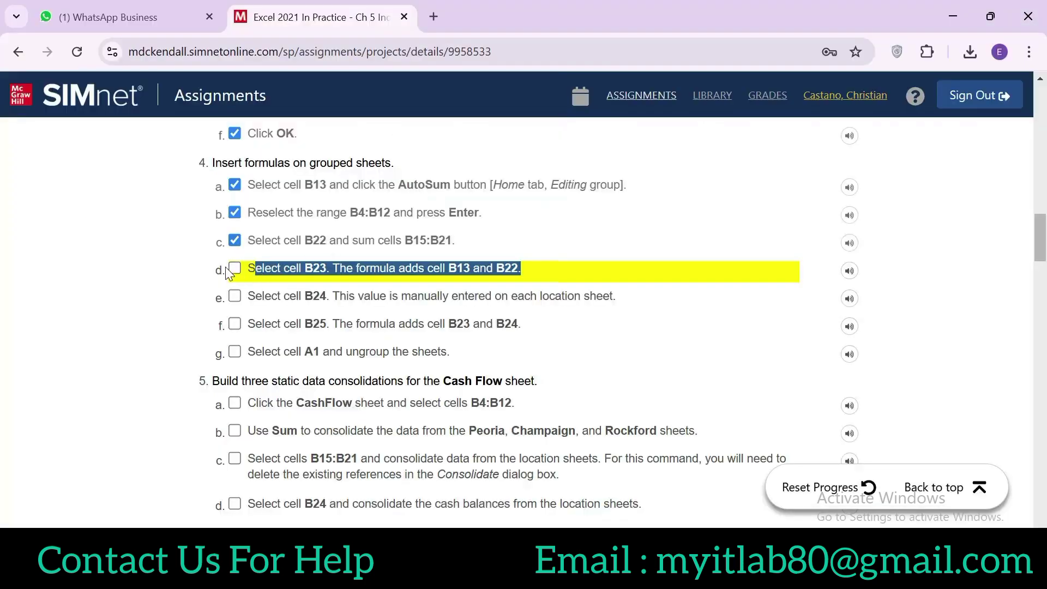
click(234, 267)
drag(297, 300, 562, 299)
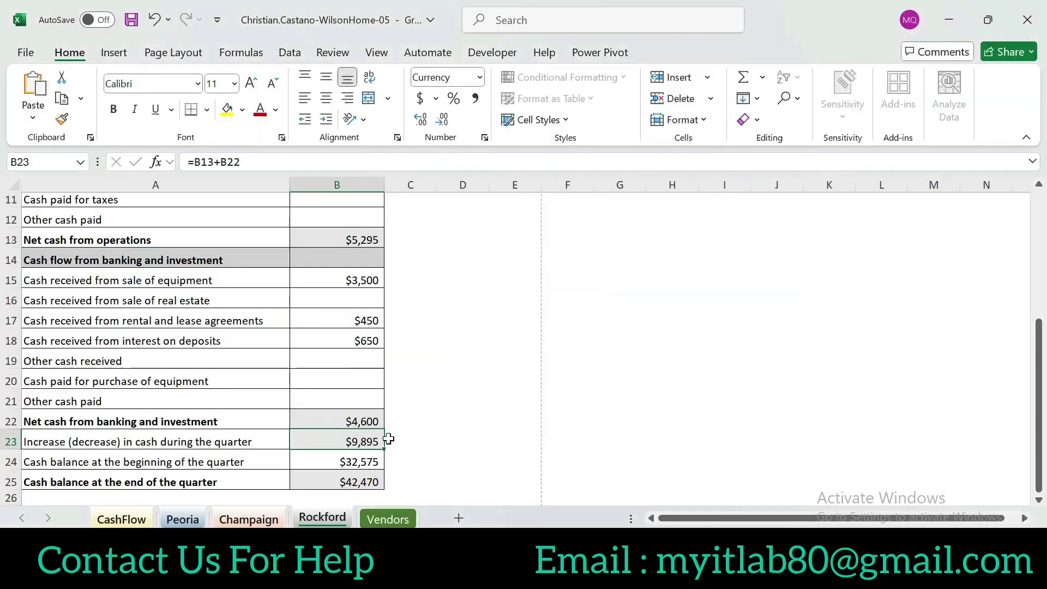
key(alt+Tab)
click(357, 461)
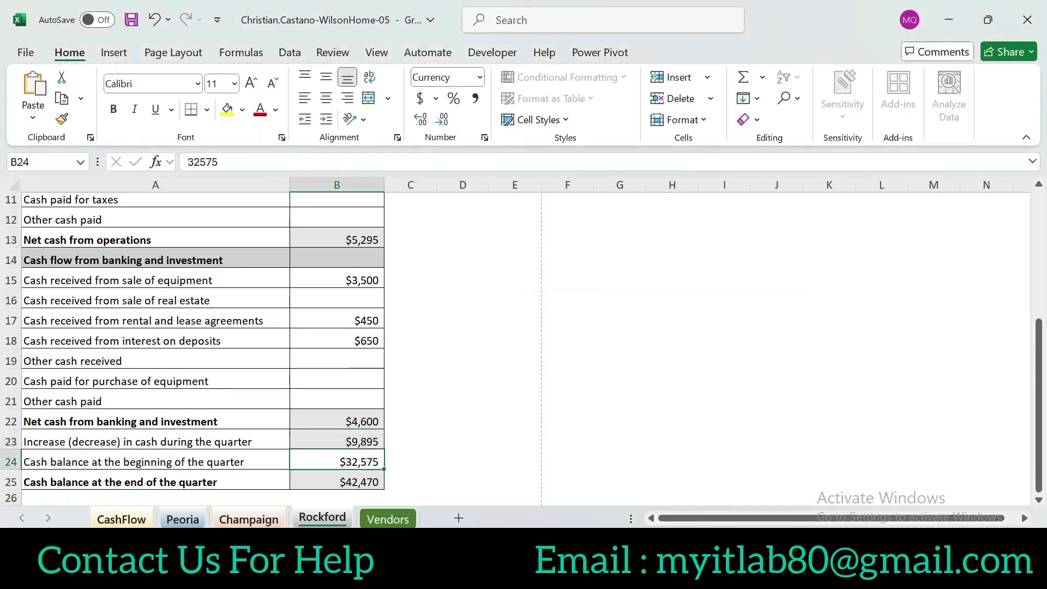
key(alt+Tab)
click(240, 300)
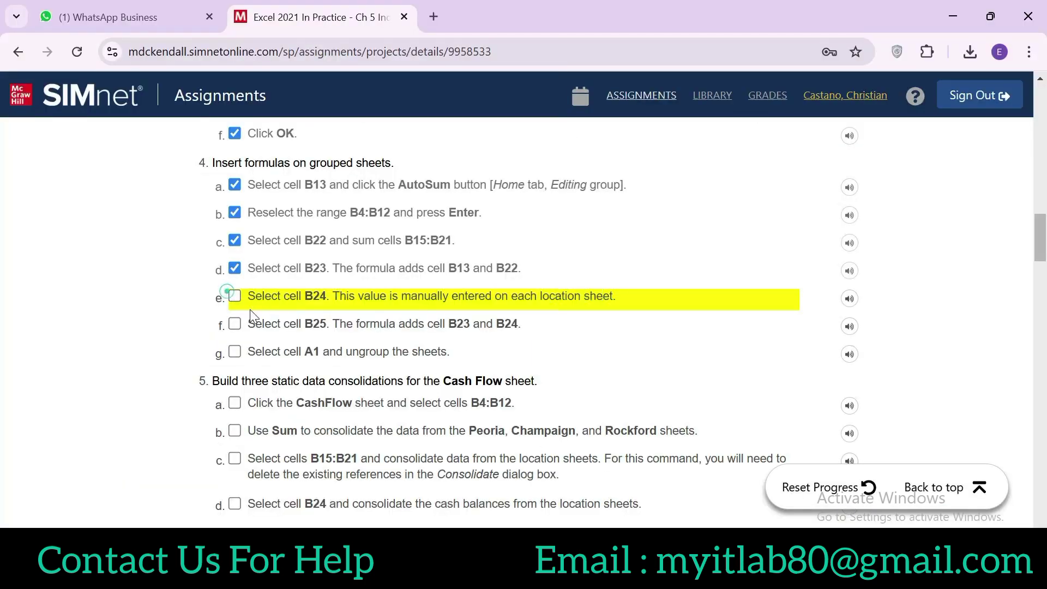
drag(266, 322, 281, 324)
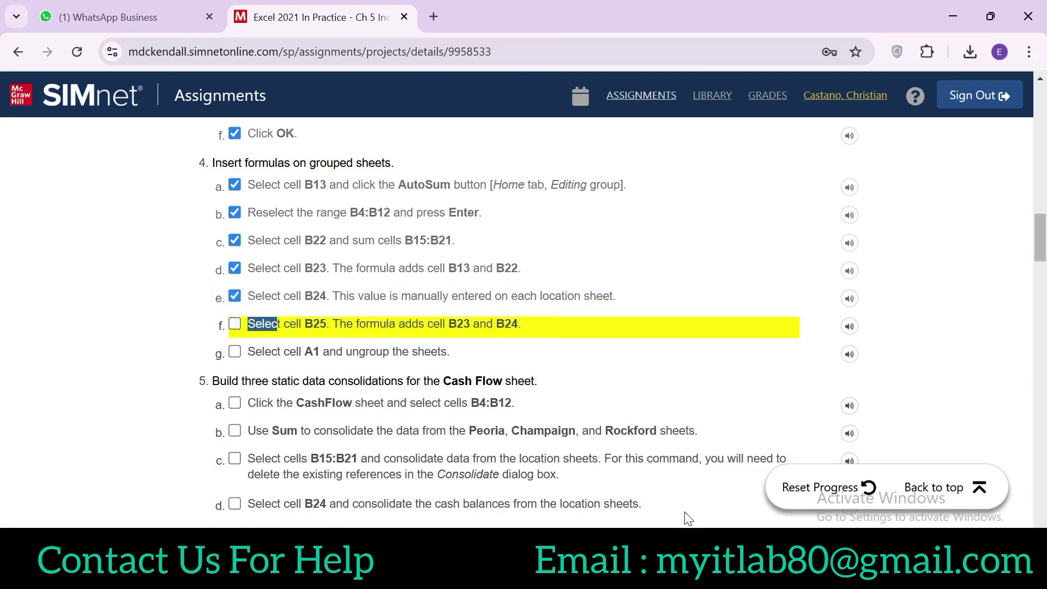
click(753, 475)
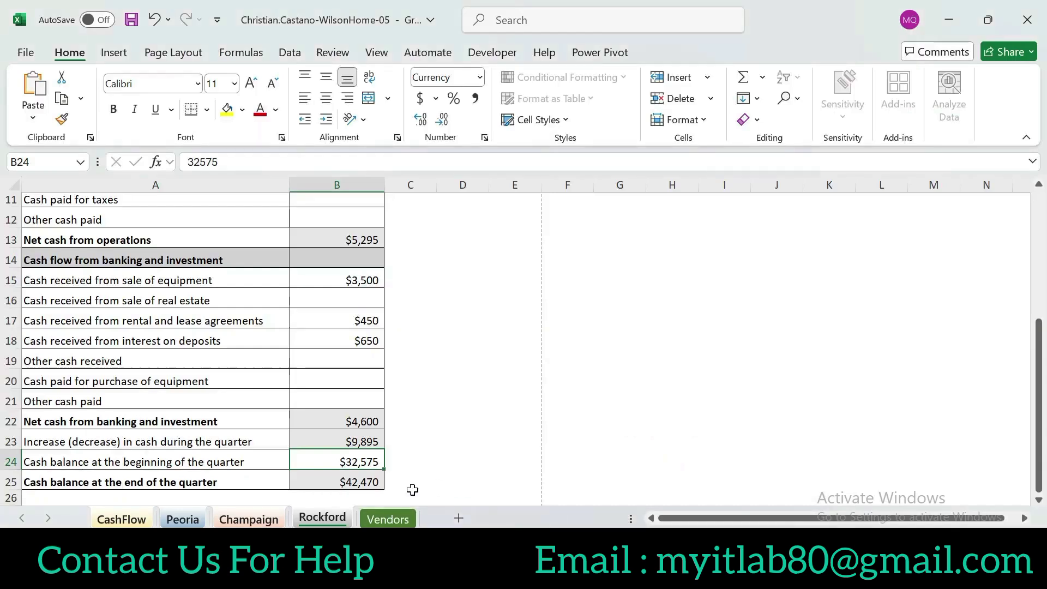
Correct B25's formula to =B23+B24 so it shows $42,470
click(363, 481)
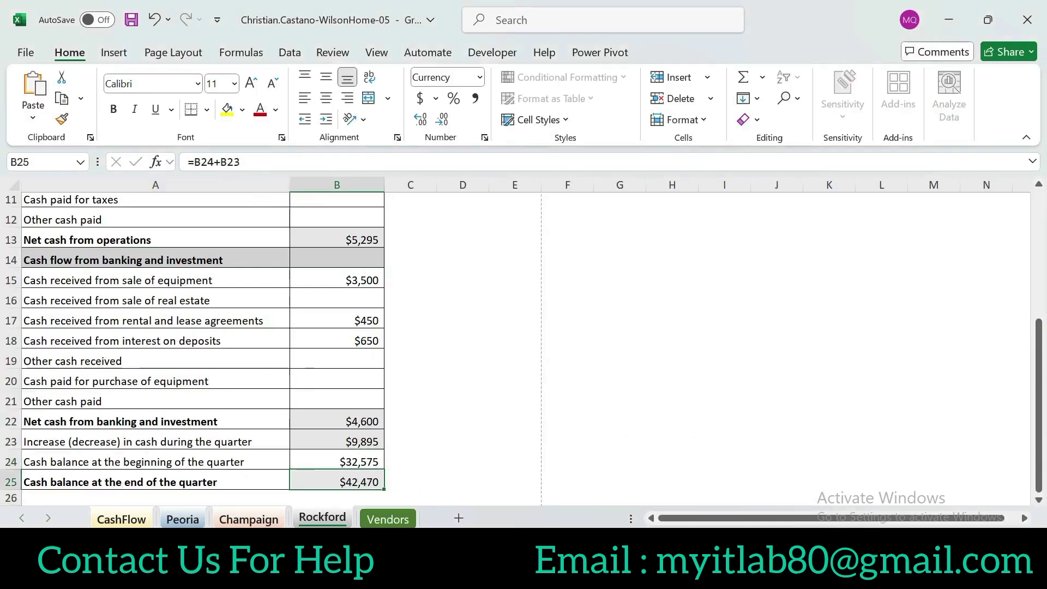
click(215, 162)
key(BackSpace)
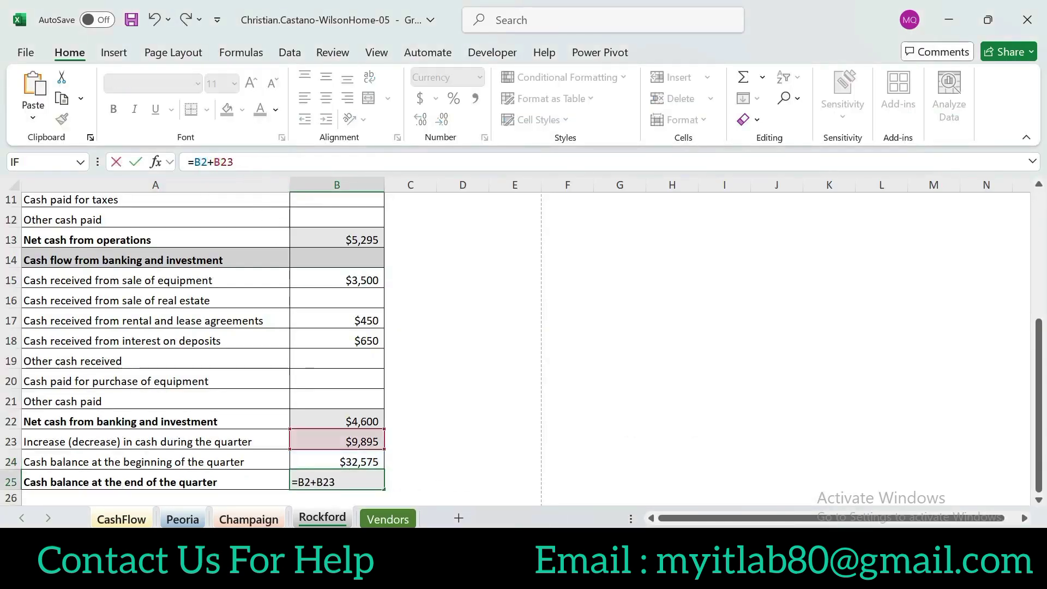
text(3)
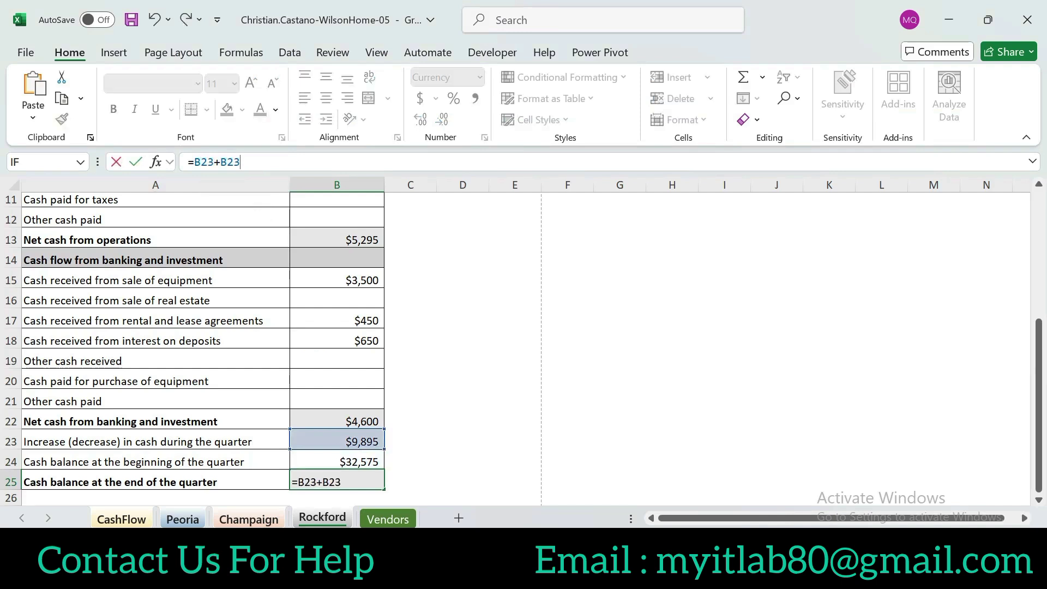
key(BackSpace)
text(4)
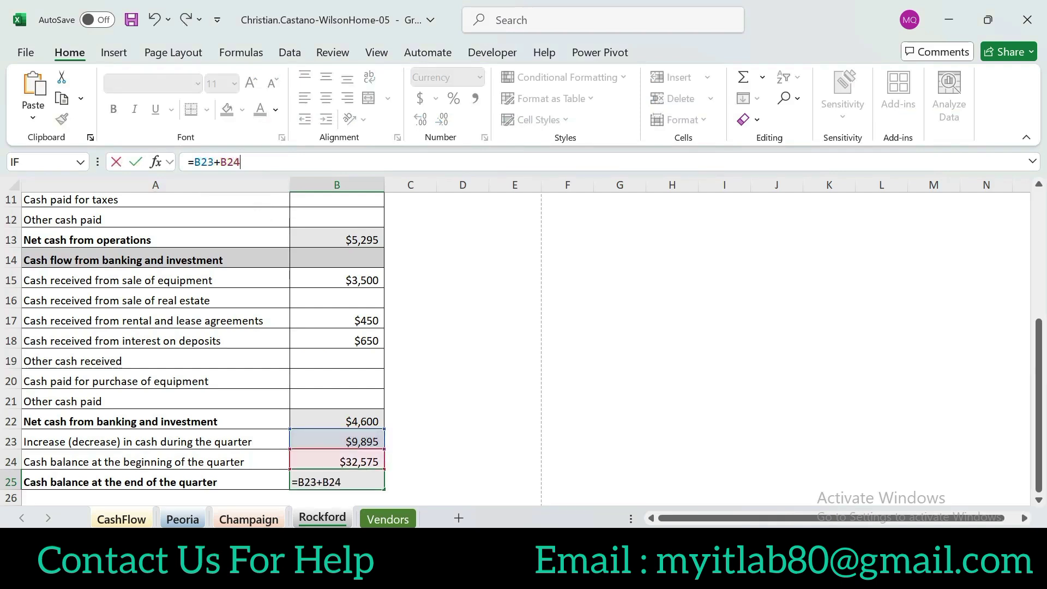
key(Return)
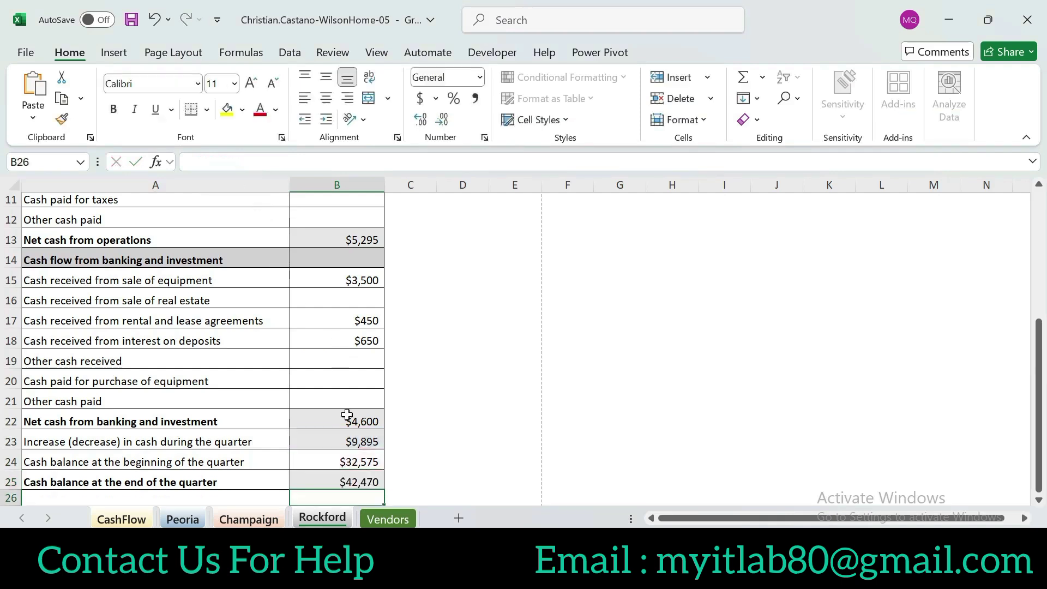
click(355, 482)
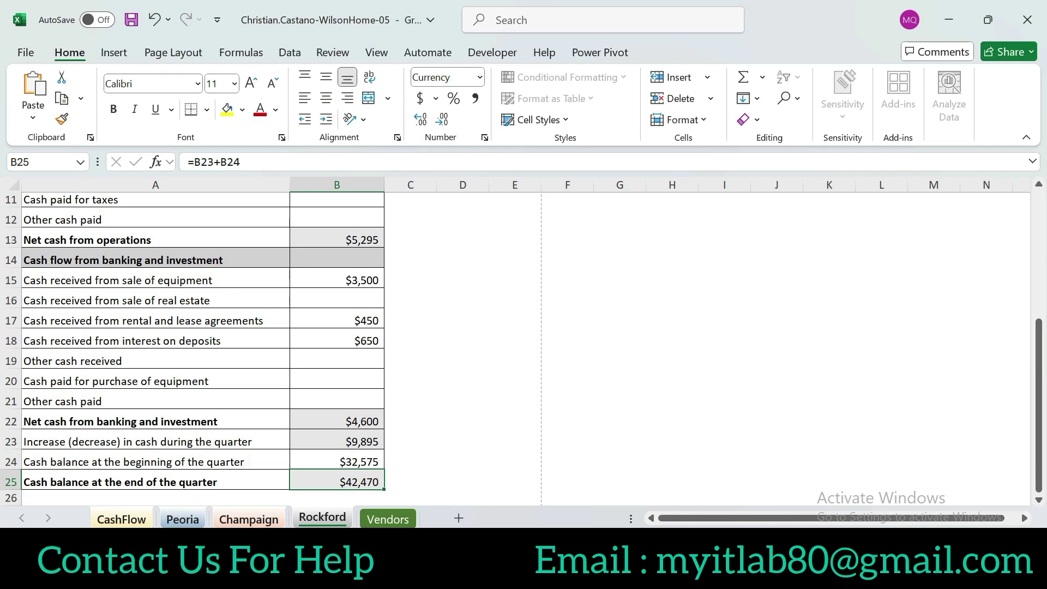
Tick step 4f in SIMnet and return to cell A1 in Excel
key(alt+Tab)
click(234, 324)
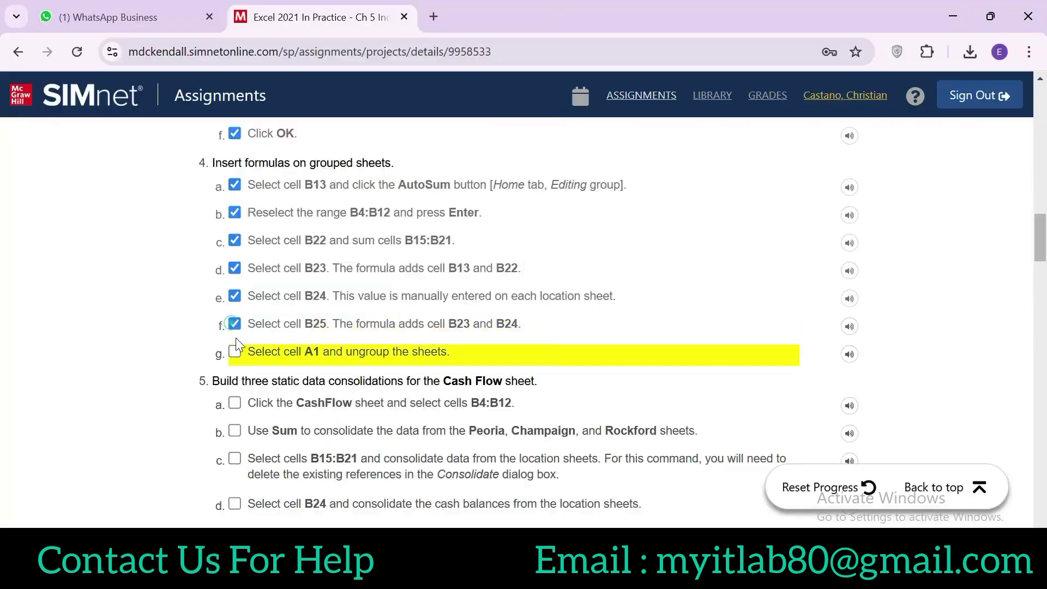
drag(249, 352, 329, 353)
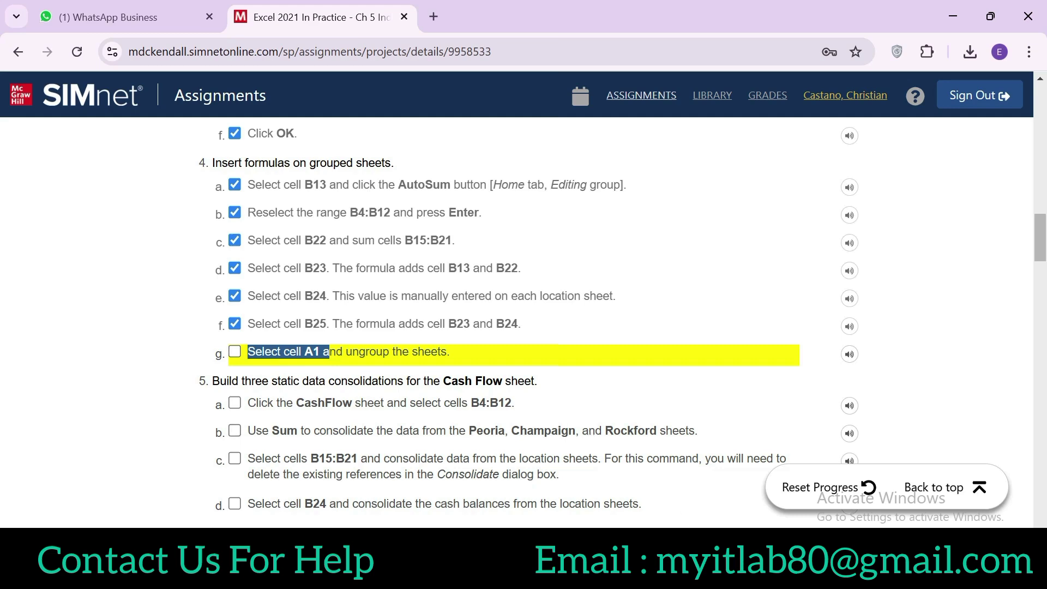
key(alt+Tab)
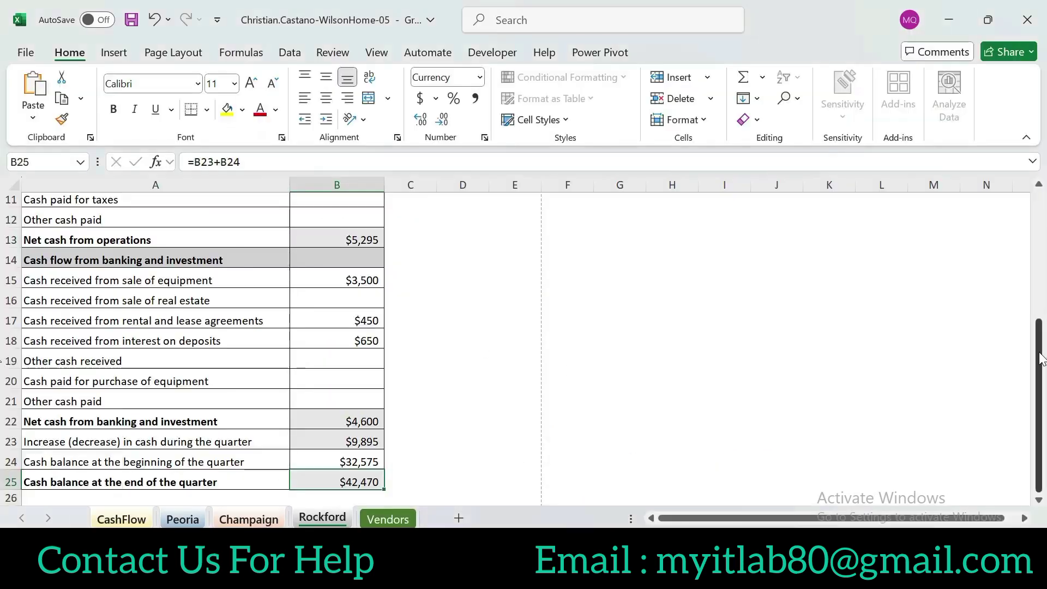
drag(1041, 359, 1038, 229)
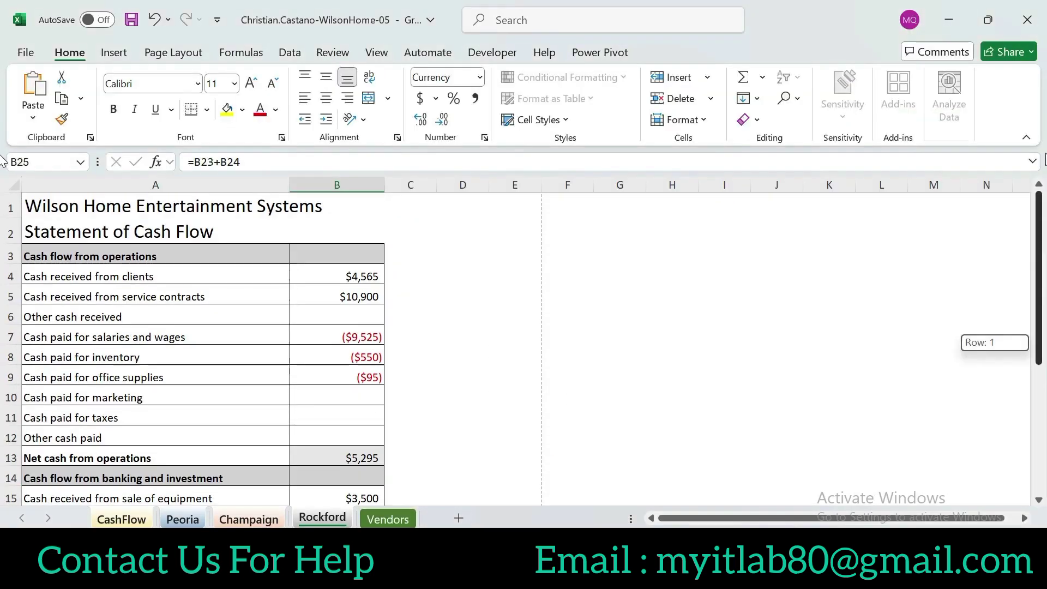
click(87, 206)
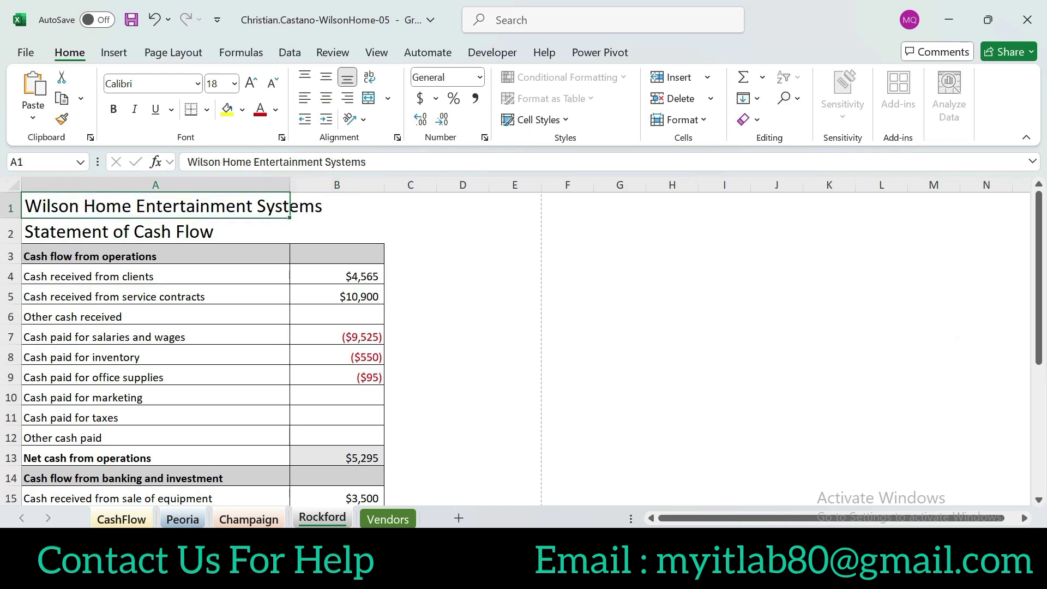
Ungroup the grouped location worksheets and tick step 4g in SIMnet
key(alt+Tab)
drag(359, 352, 448, 351)
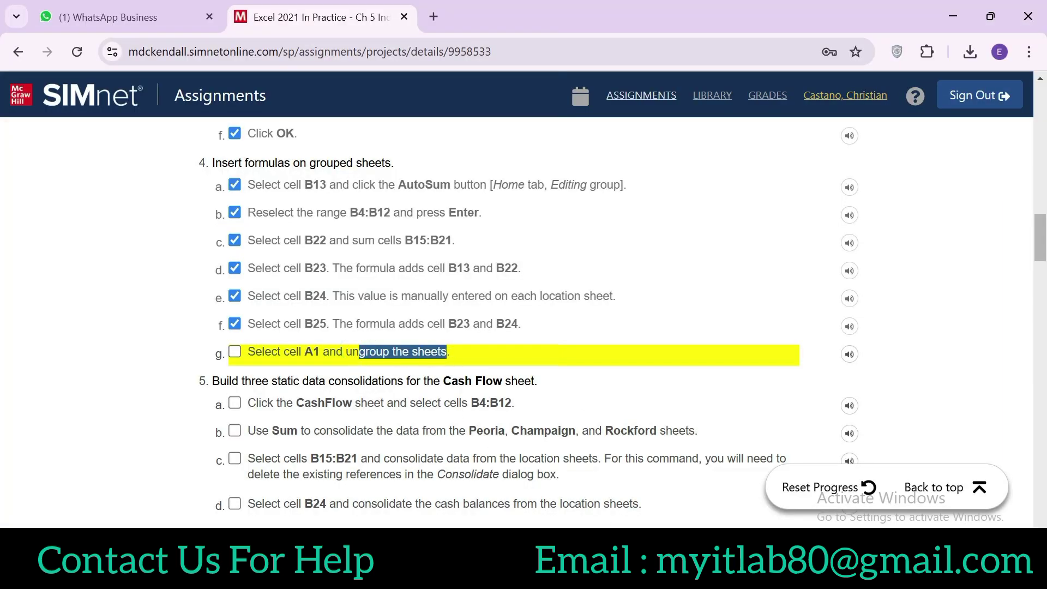
key(alt+Tab)
right_click(327, 518)
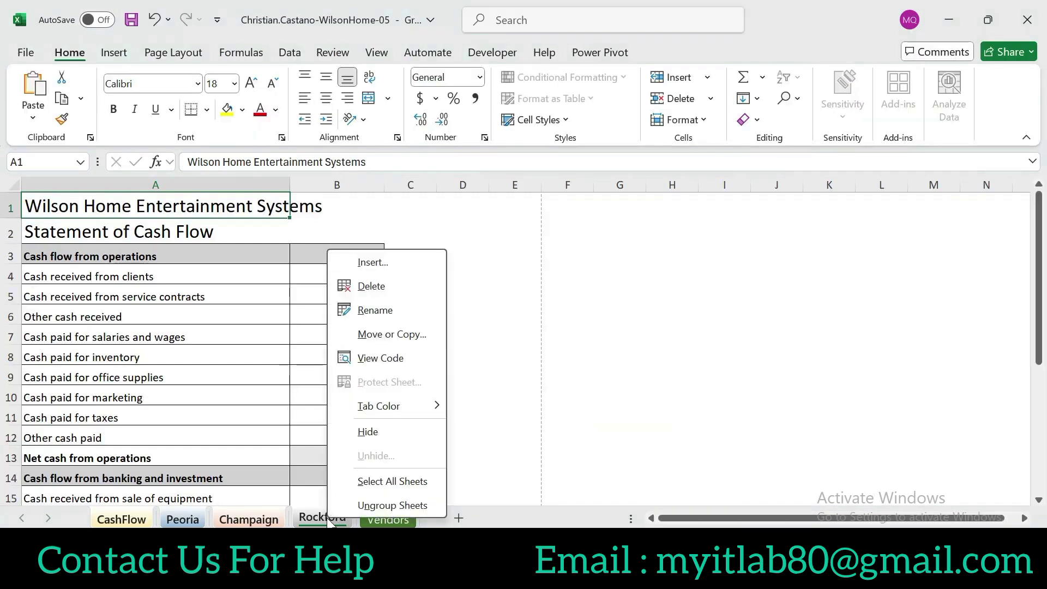
click(374, 506)
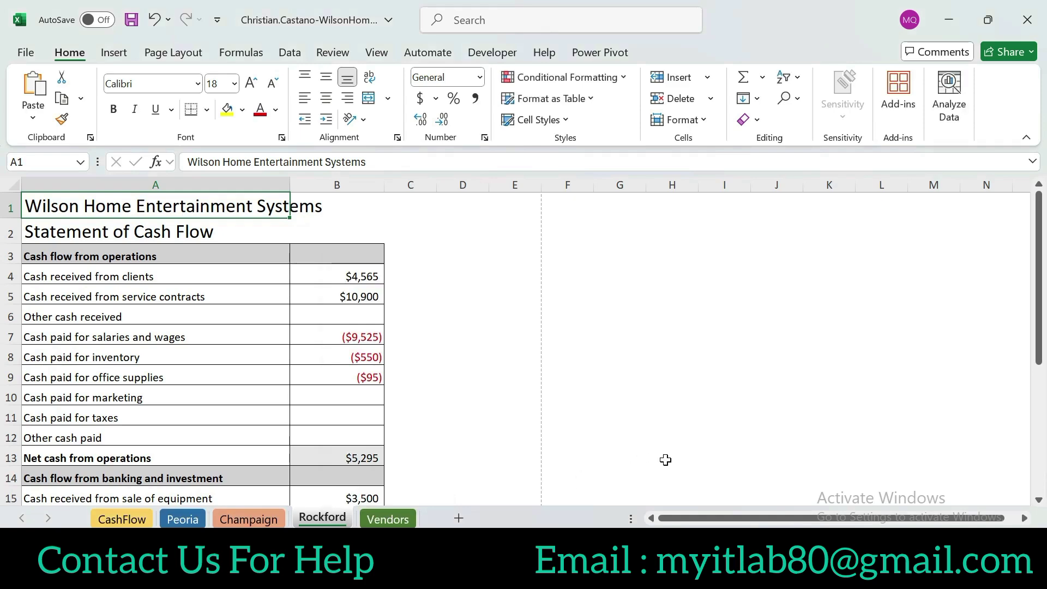
key(alt+Tab)
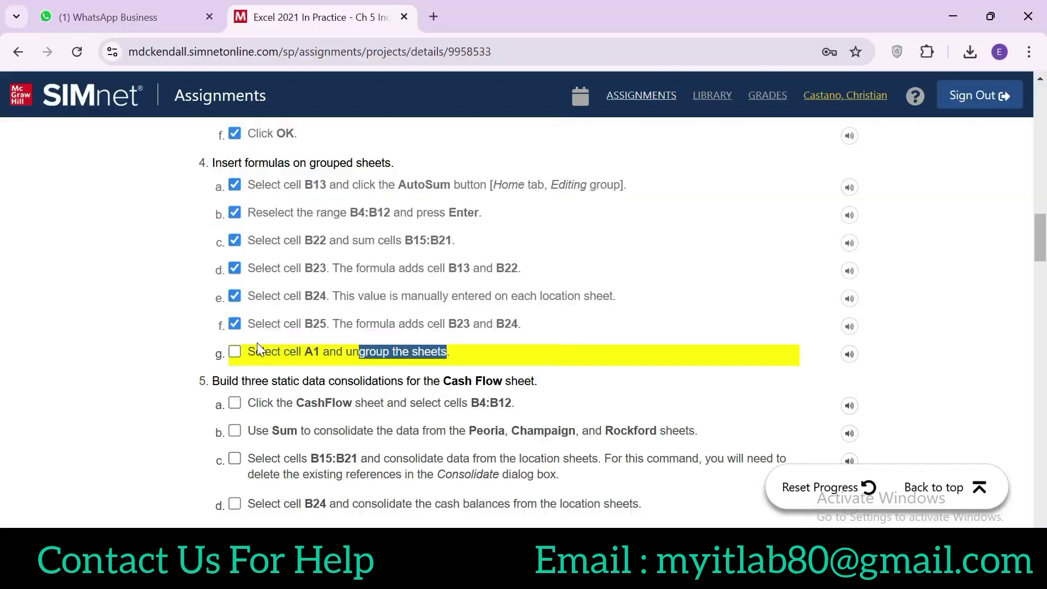
click(234, 351)
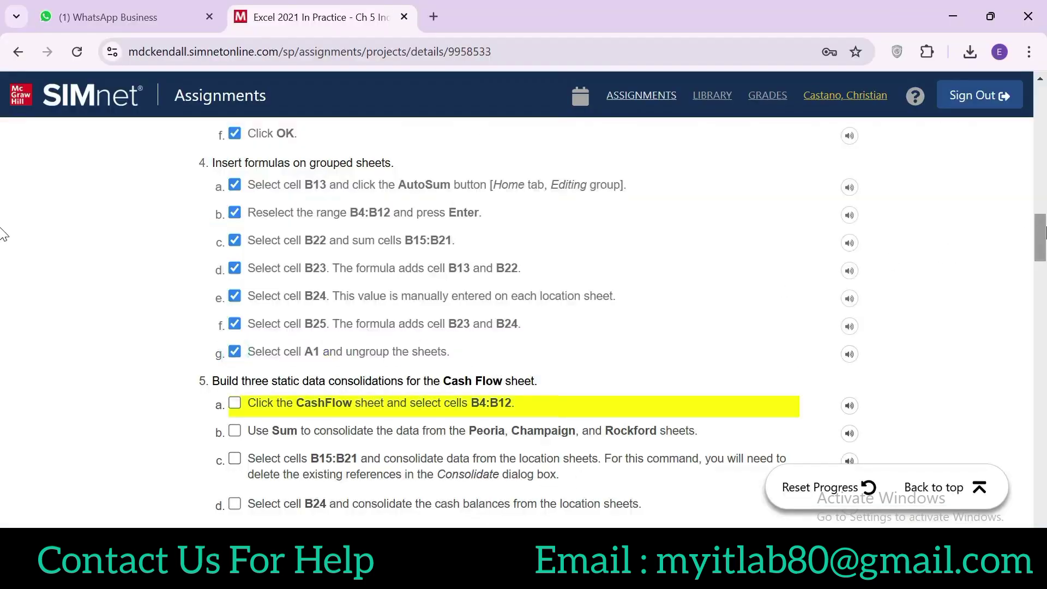
Read step 5a and switch Excel to the CashFlow sheet
scroll(2, 234, down, 3)
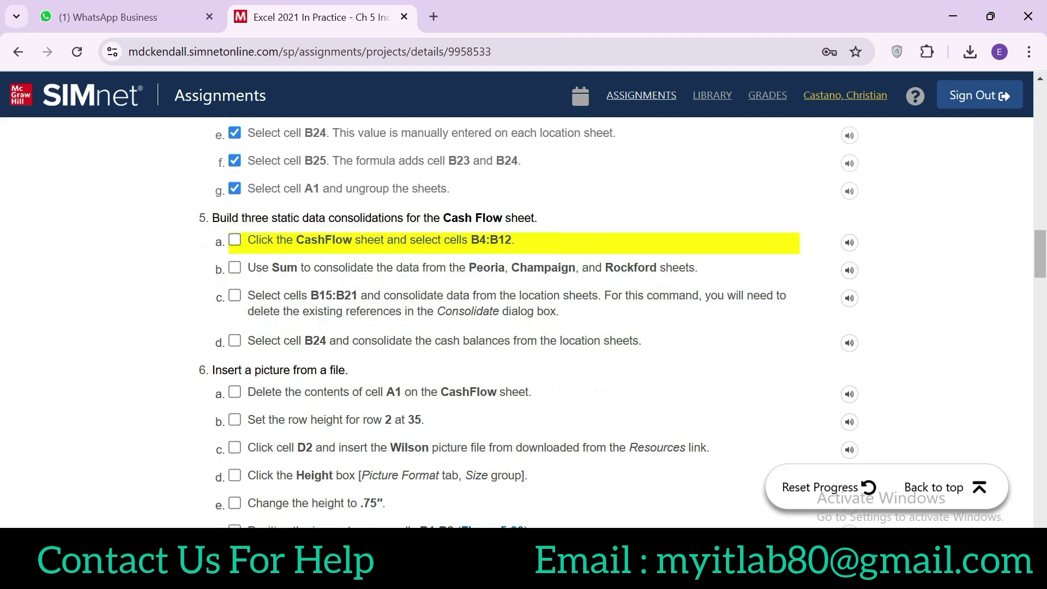
drag(219, 218, 516, 217)
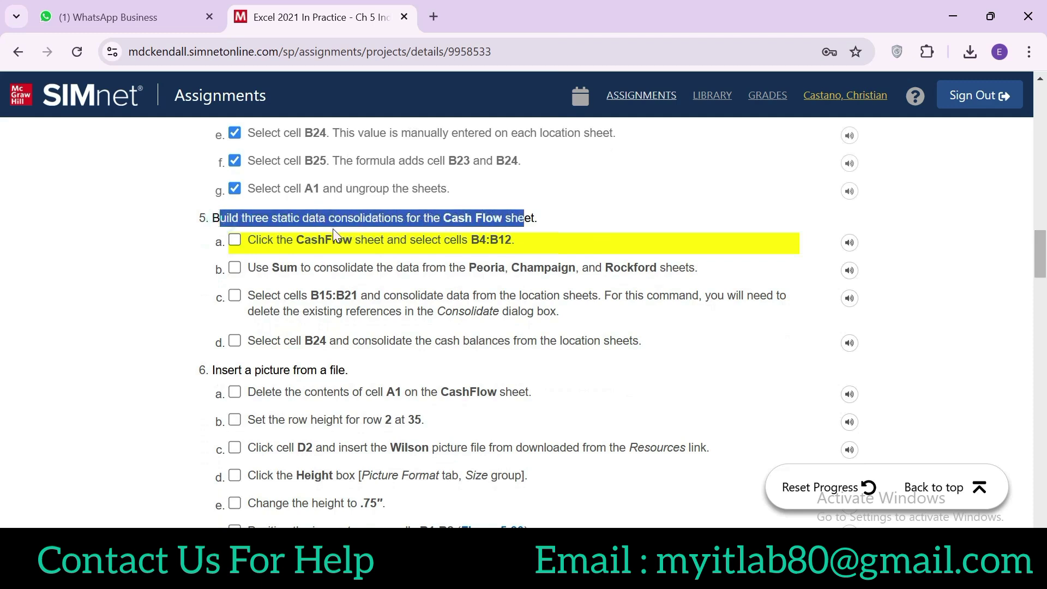
click(254, 242)
drag(320, 241, 360, 243)
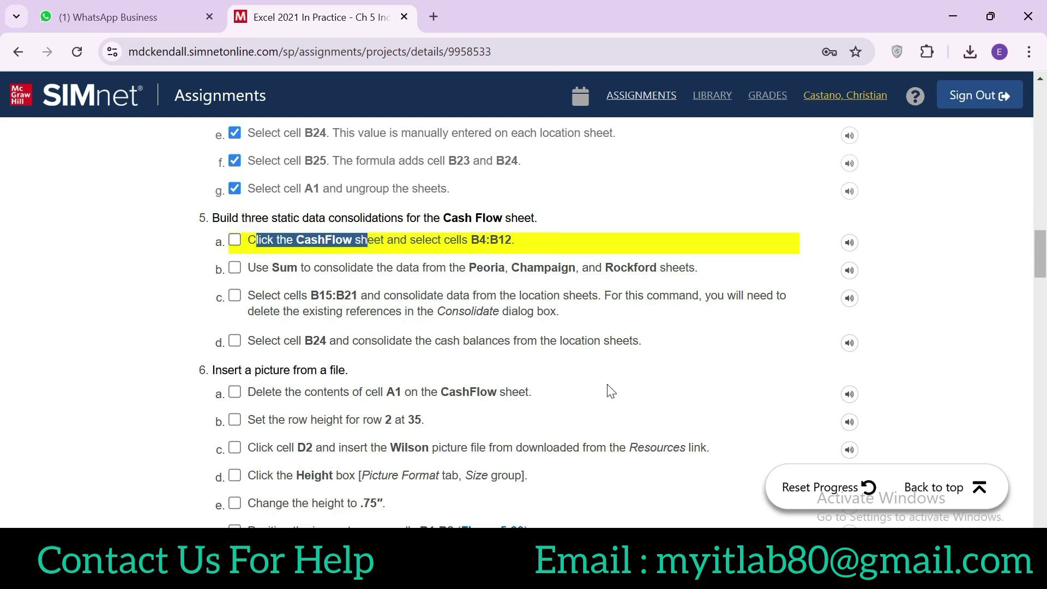
click(722, 469)
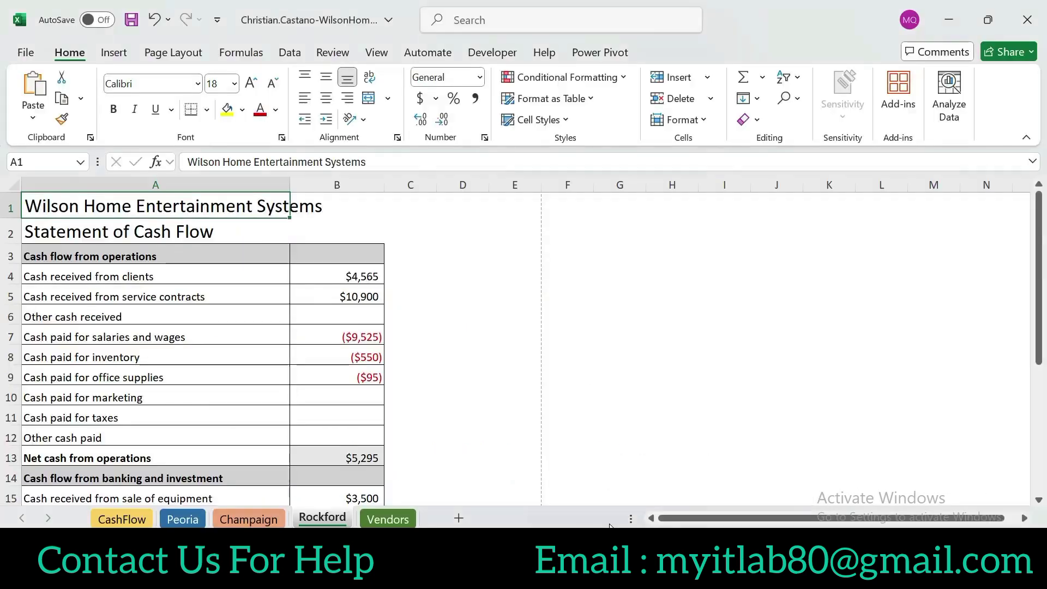
click(134, 522)
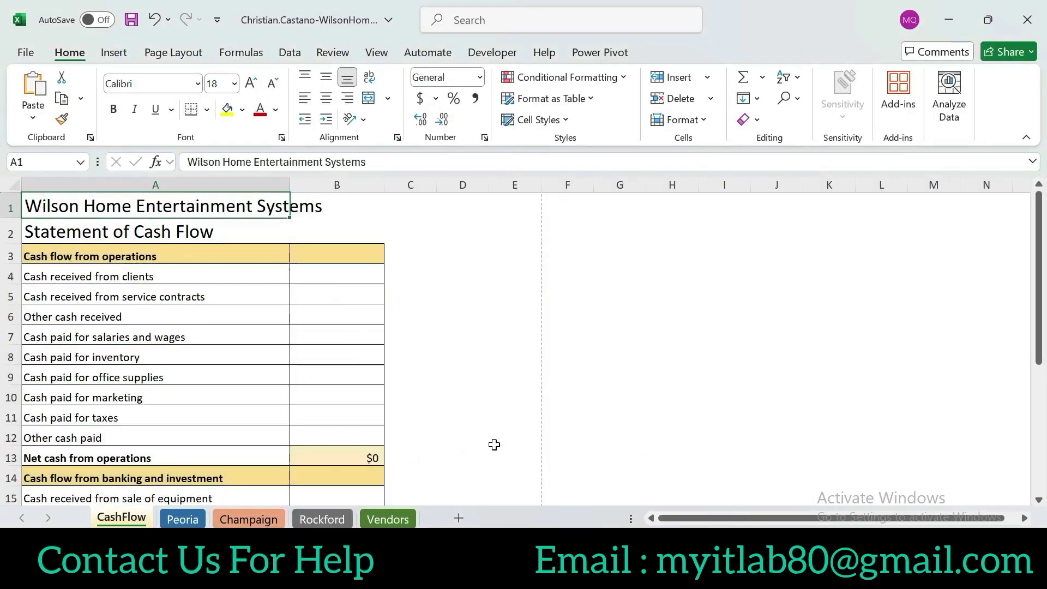
Select B4:B12 on CashFlow via the Name Box and tick step 5a
key(alt+Tab)
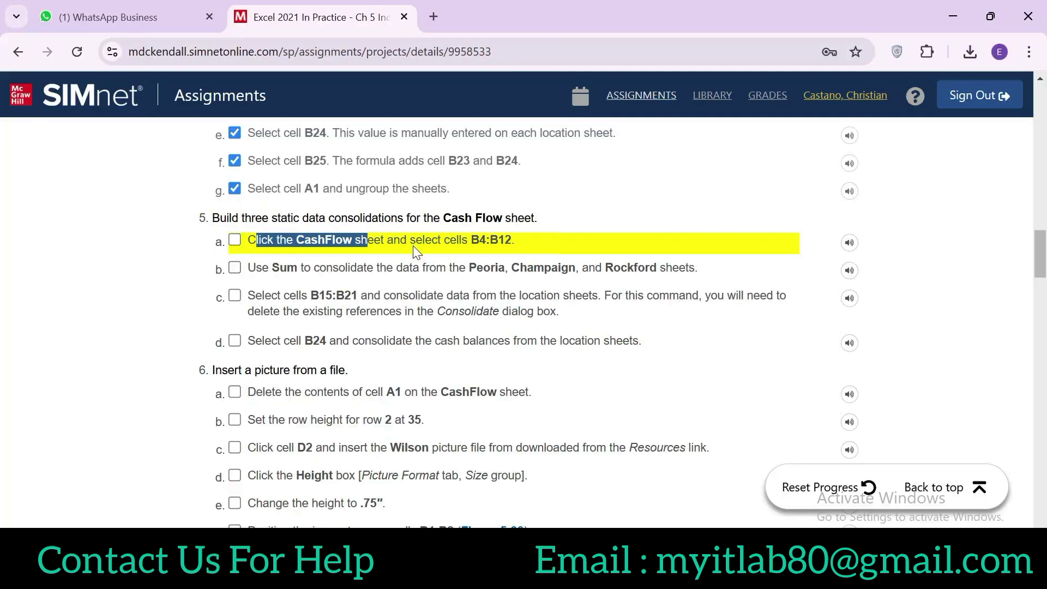
drag(472, 240, 512, 240)
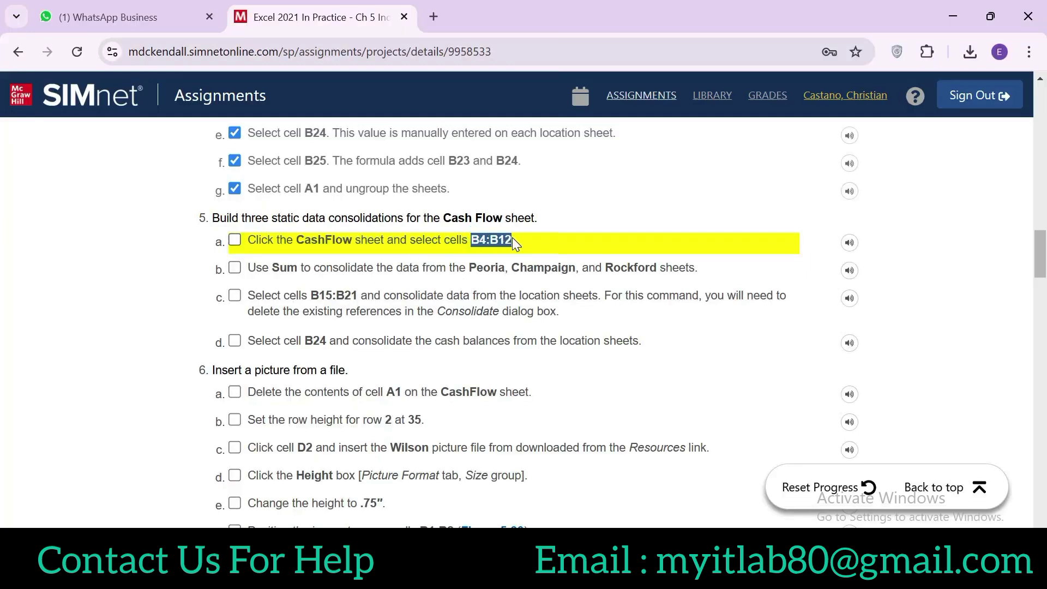
drag(408, 240, 498, 240)
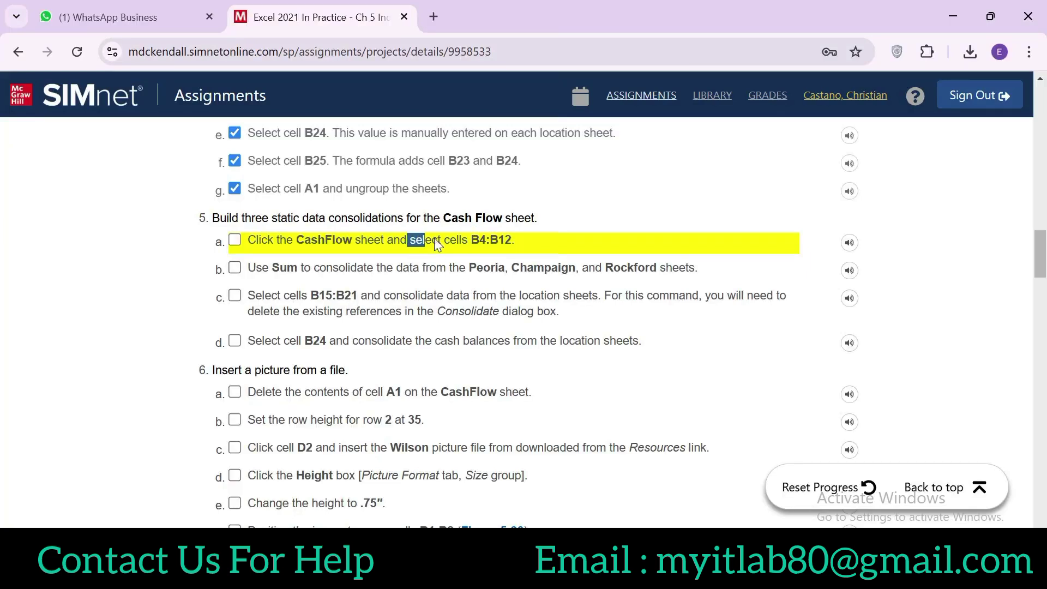
key(alt+Tab)
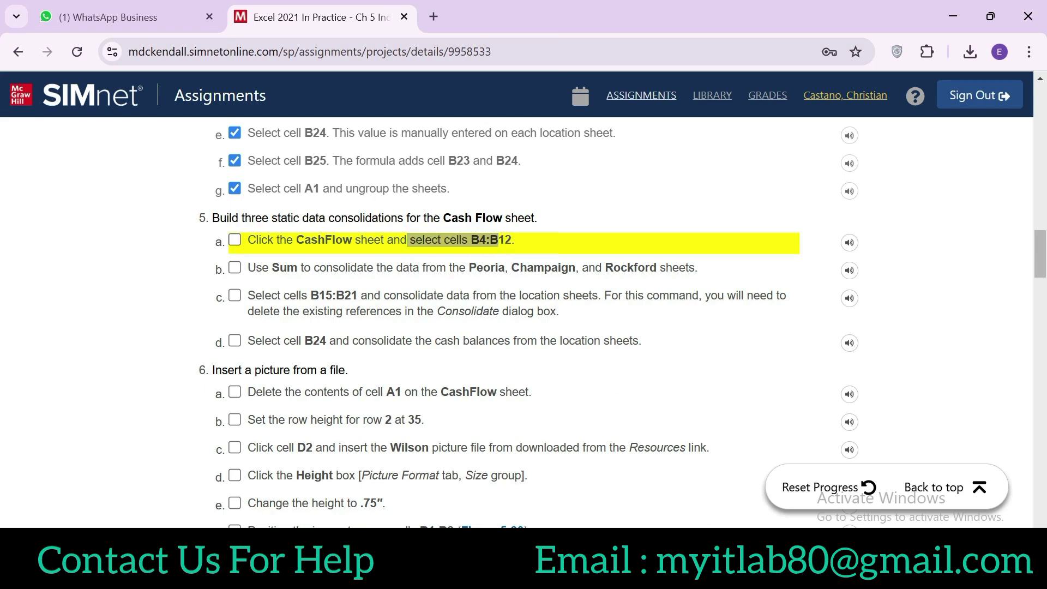
click(48, 159)
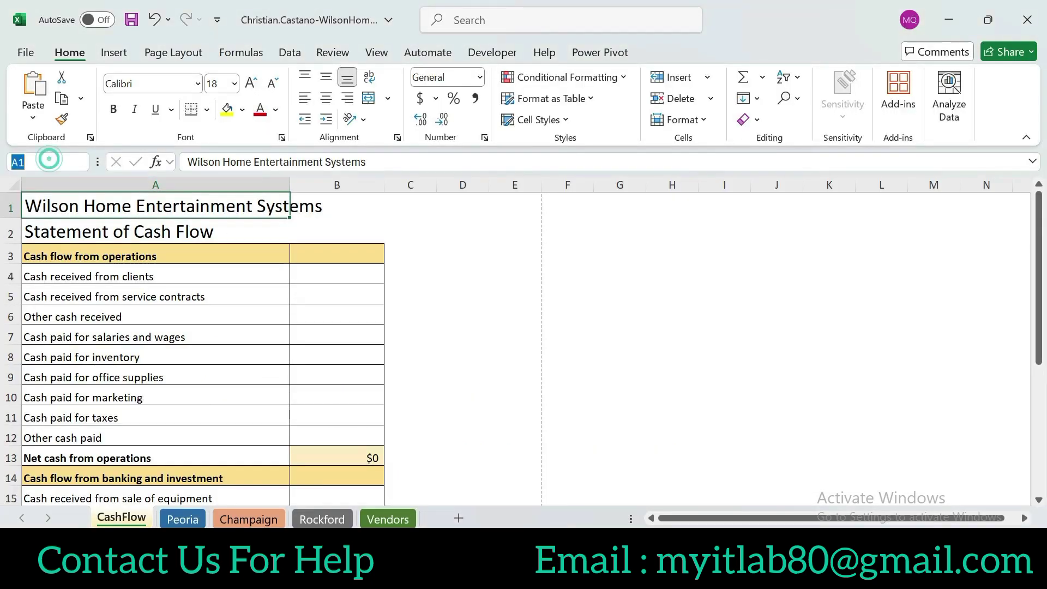
text(B4:B12)
key(Return)
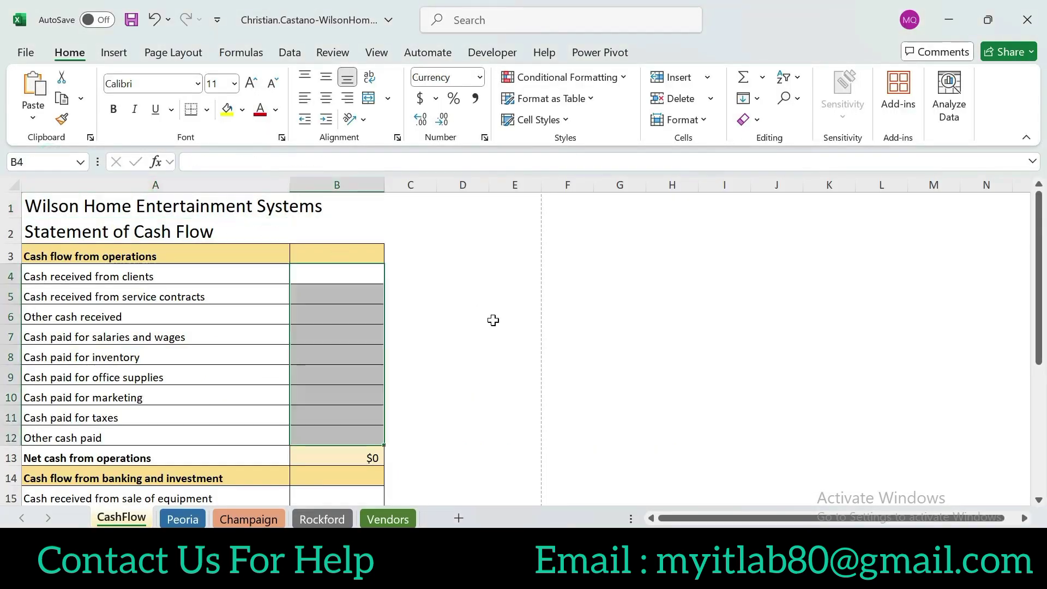
key(alt+Tab)
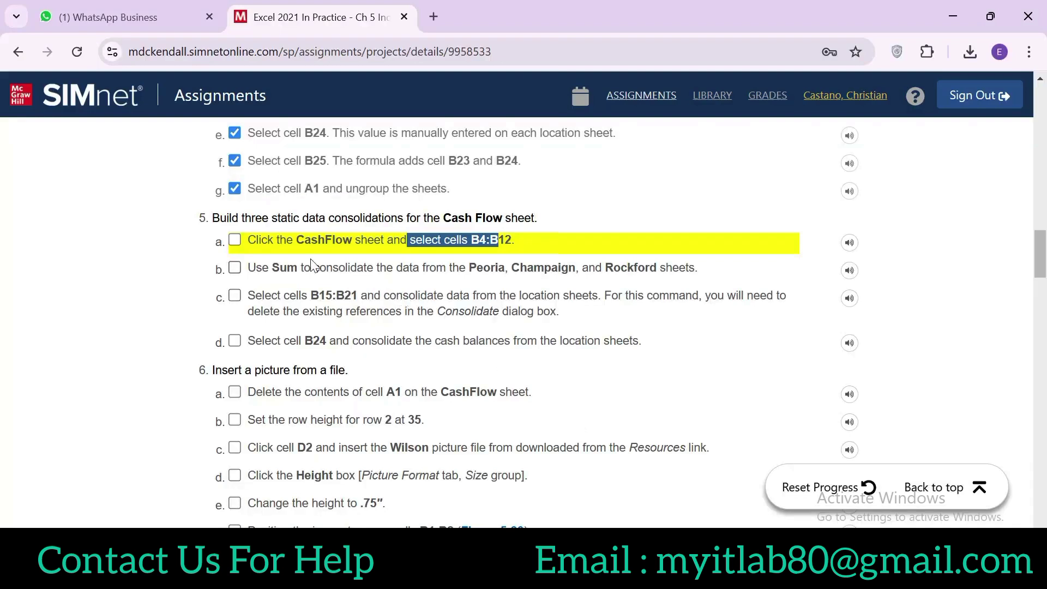
click(234, 240)
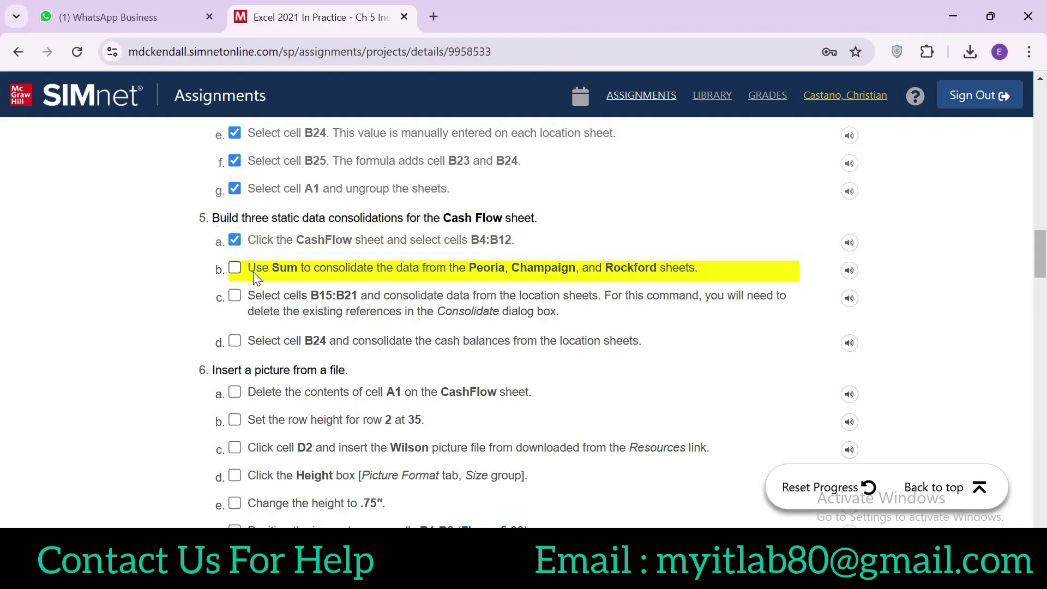
In Consolidate, add Peoria's B4:B12 as the first source reference
drag(253, 271, 444, 276)
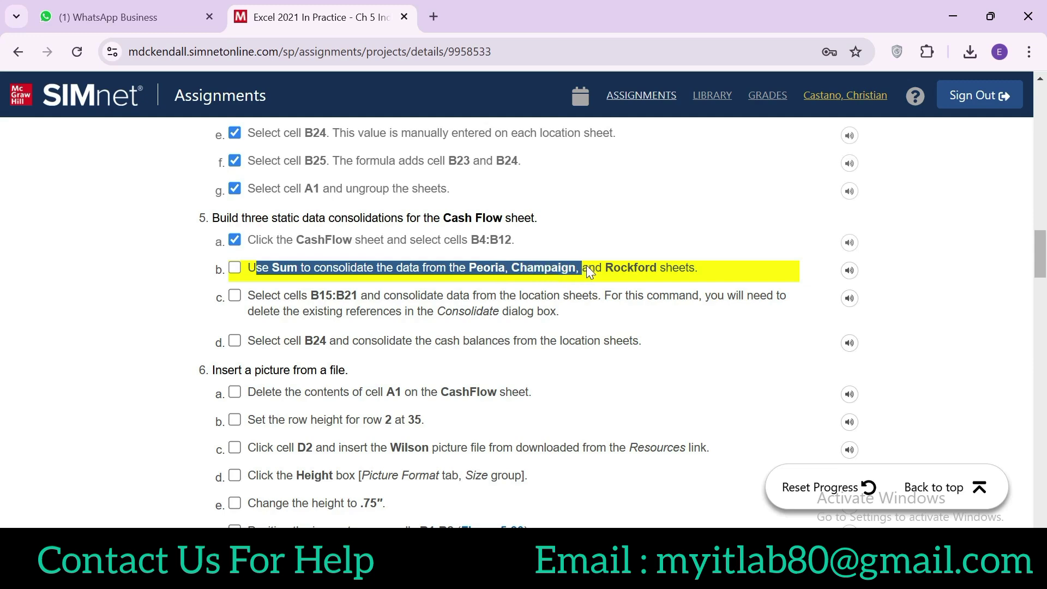
drag(661, 272, 544, 273)
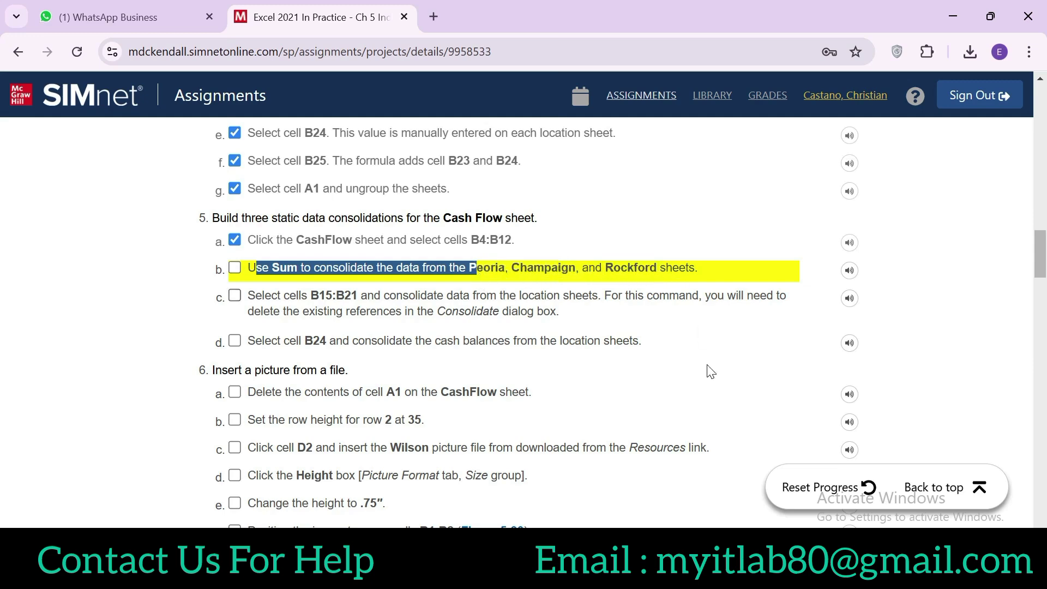
key(alt+Tab)
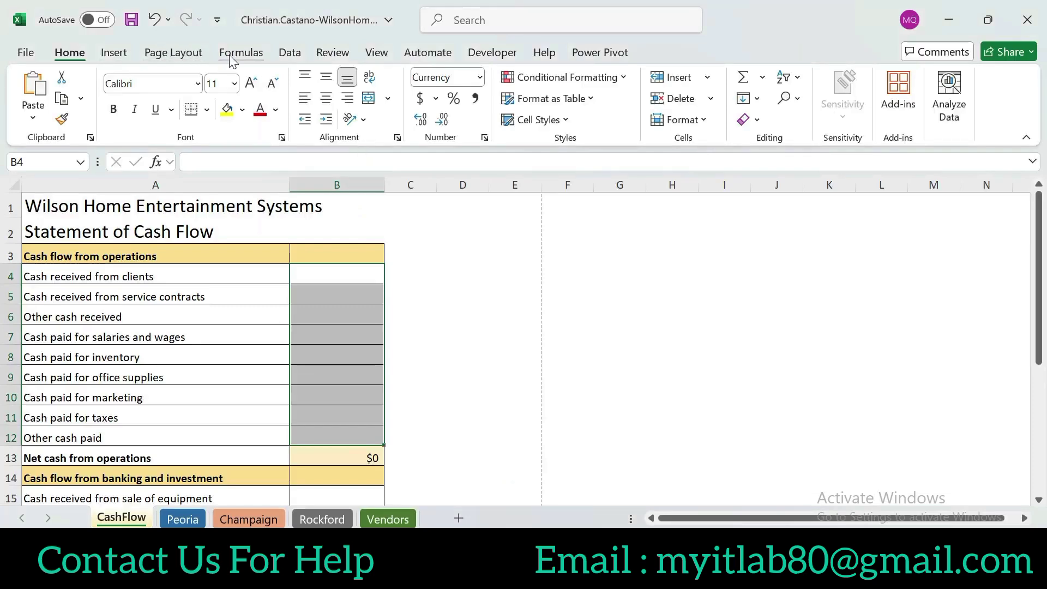
click(244, 53)
click(290, 52)
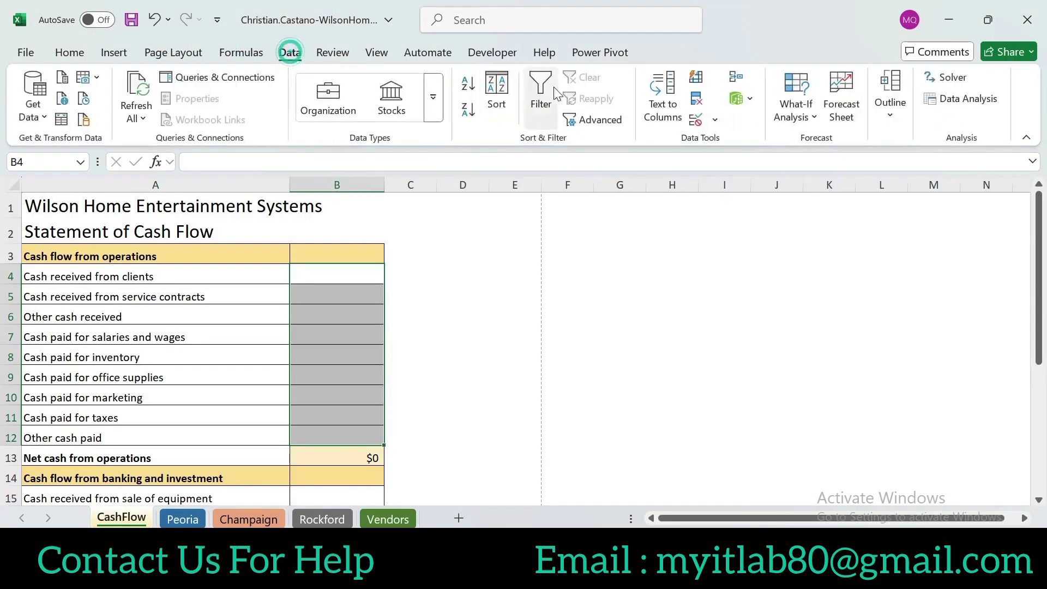
click(737, 77)
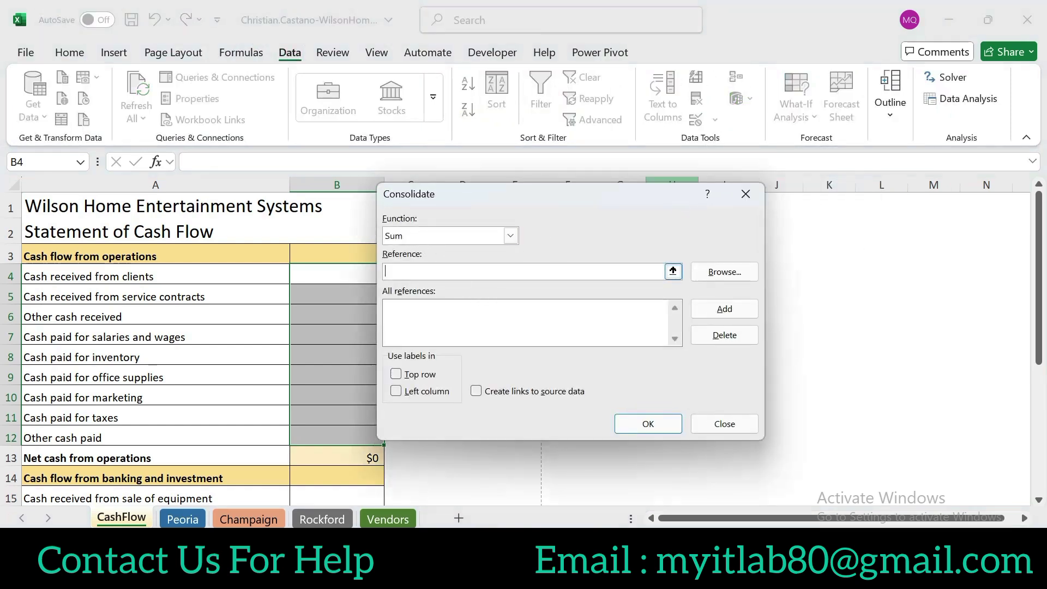
click(183, 518)
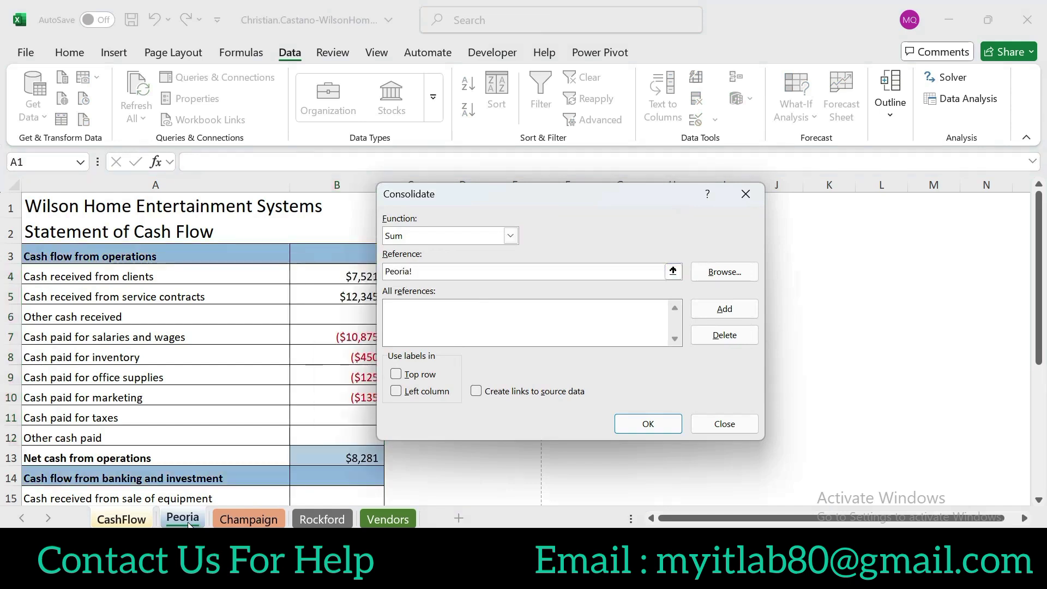
drag(337, 279, 343, 400)
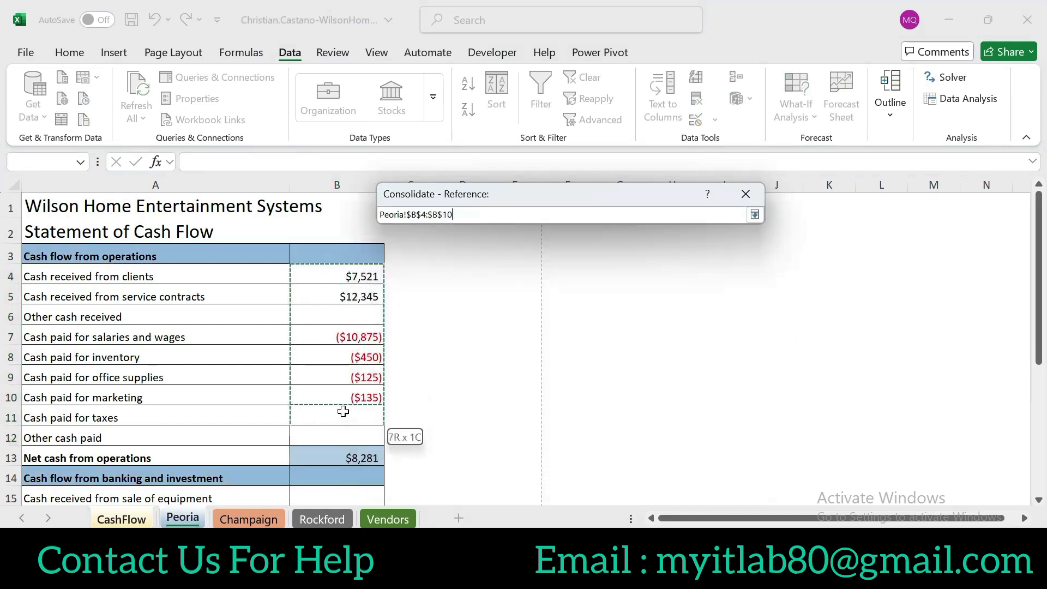
drag(342, 399, 344, 431)
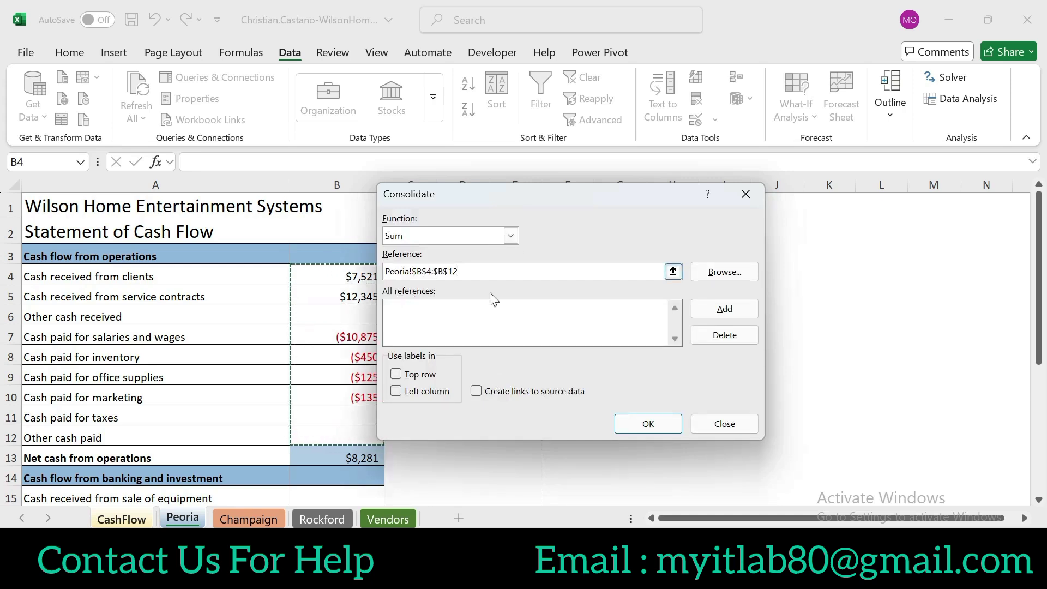
key(alt+Tab)
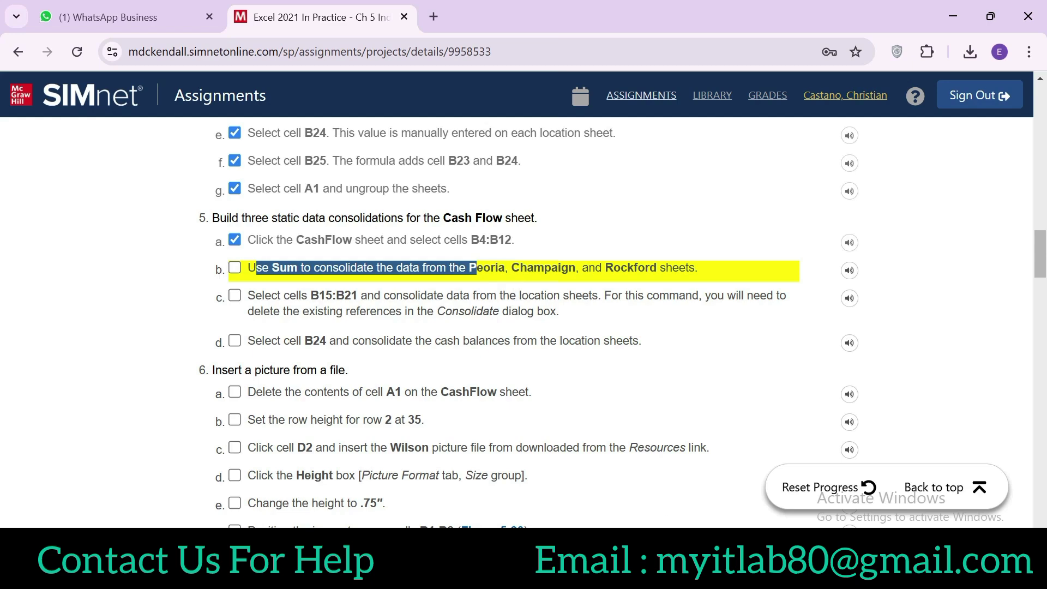
key(alt+Tab)
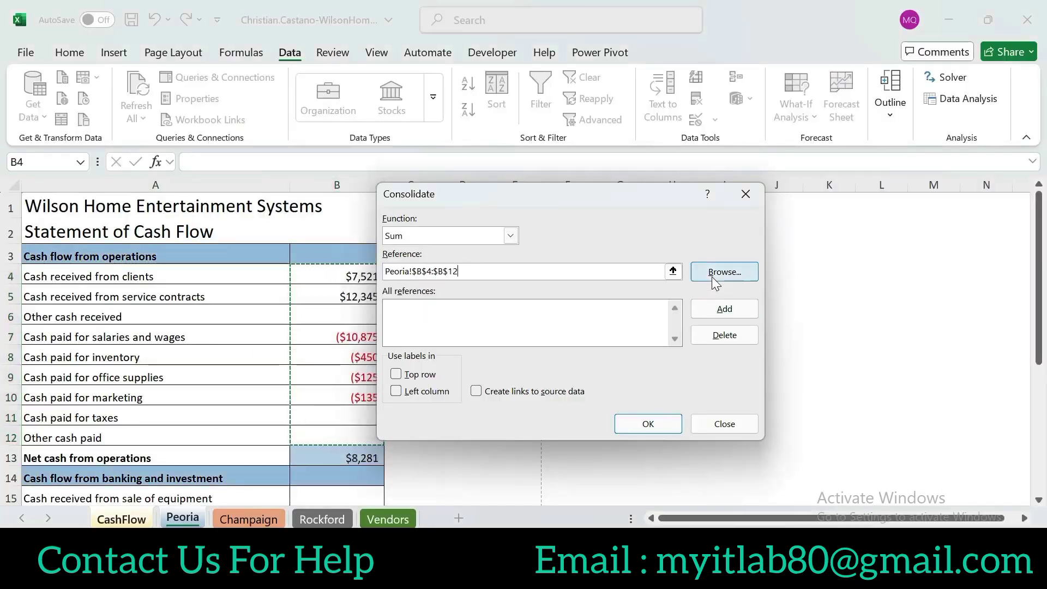
click(714, 311)
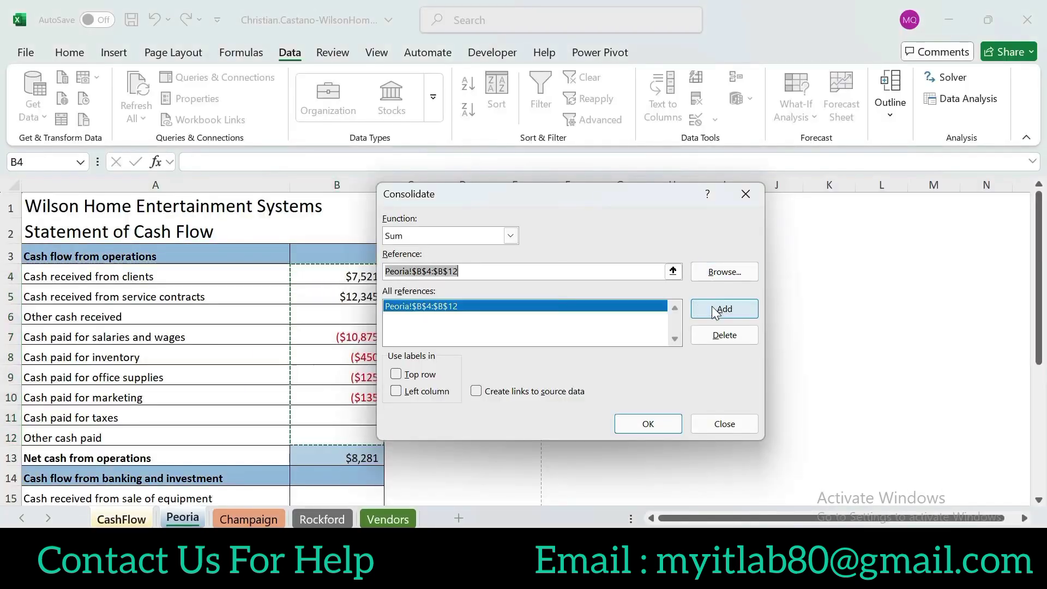
Add Champaign and Rockford B4:B12 references and run the Sum consolidation
click(254, 522)
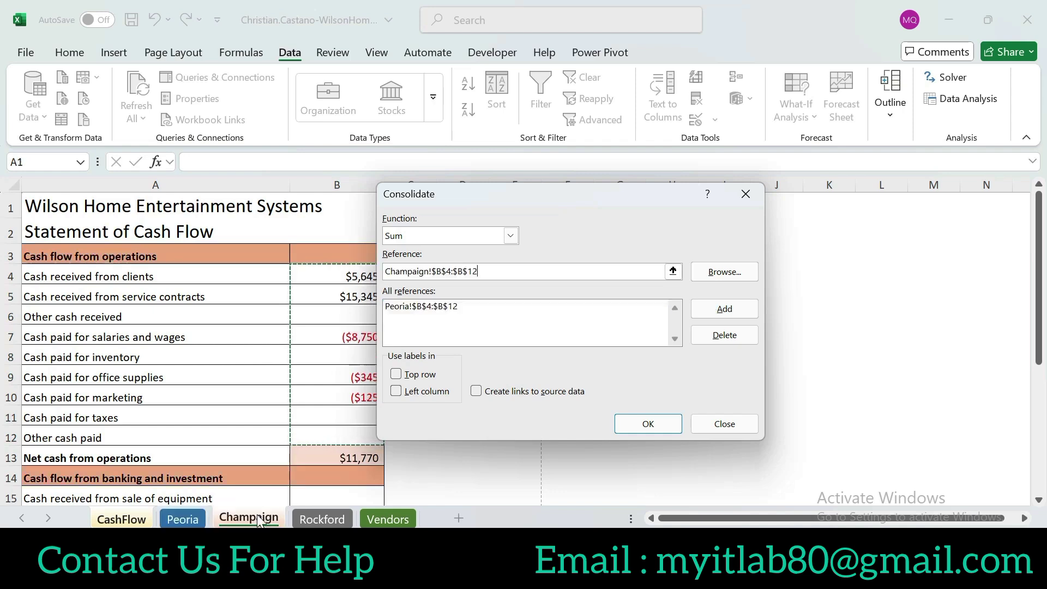
click(711, 312)
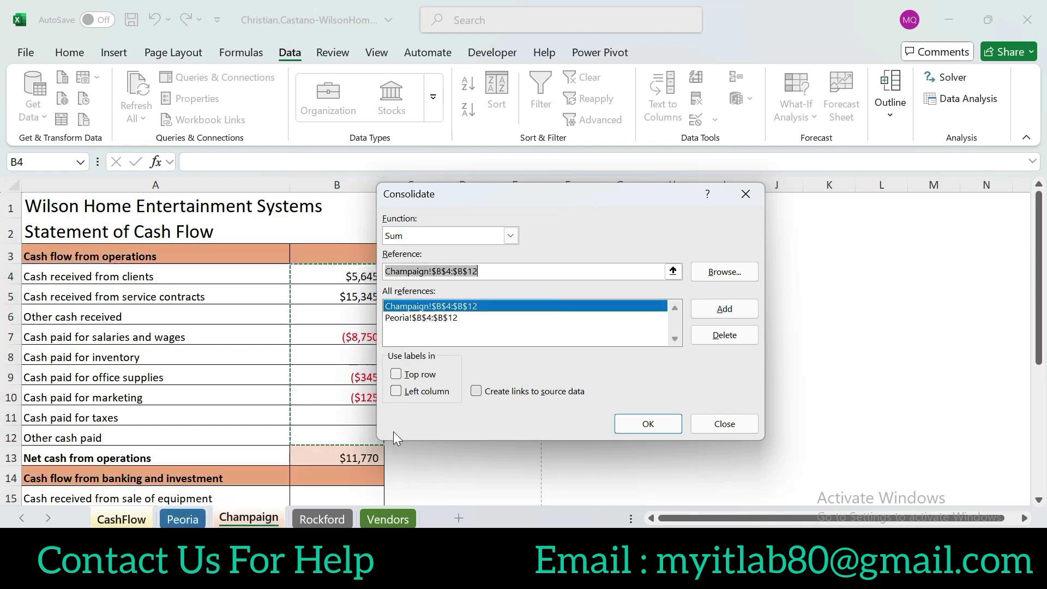
click(322, 518)
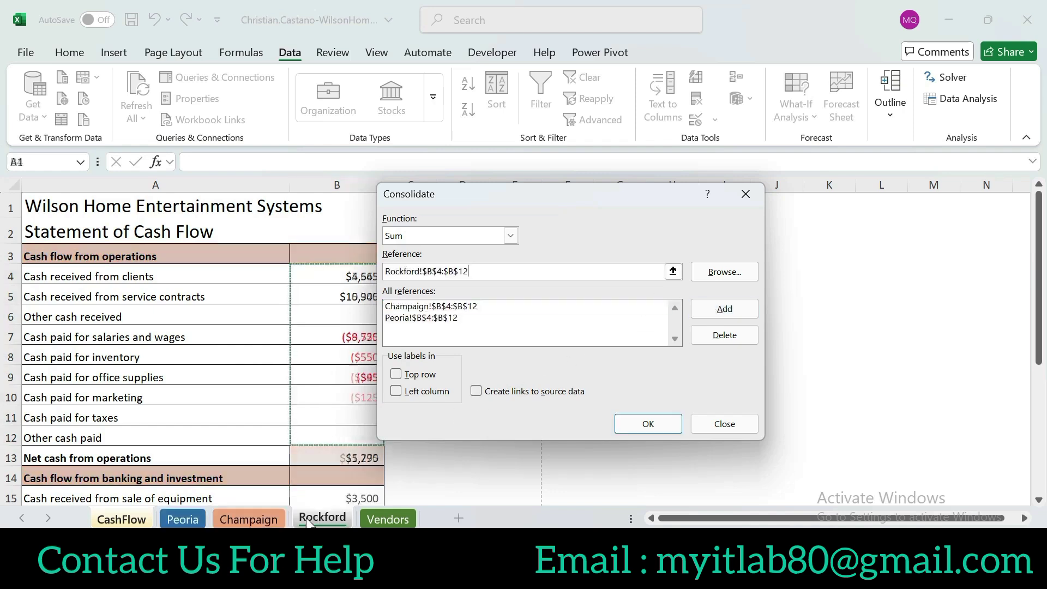
click(719, 310)
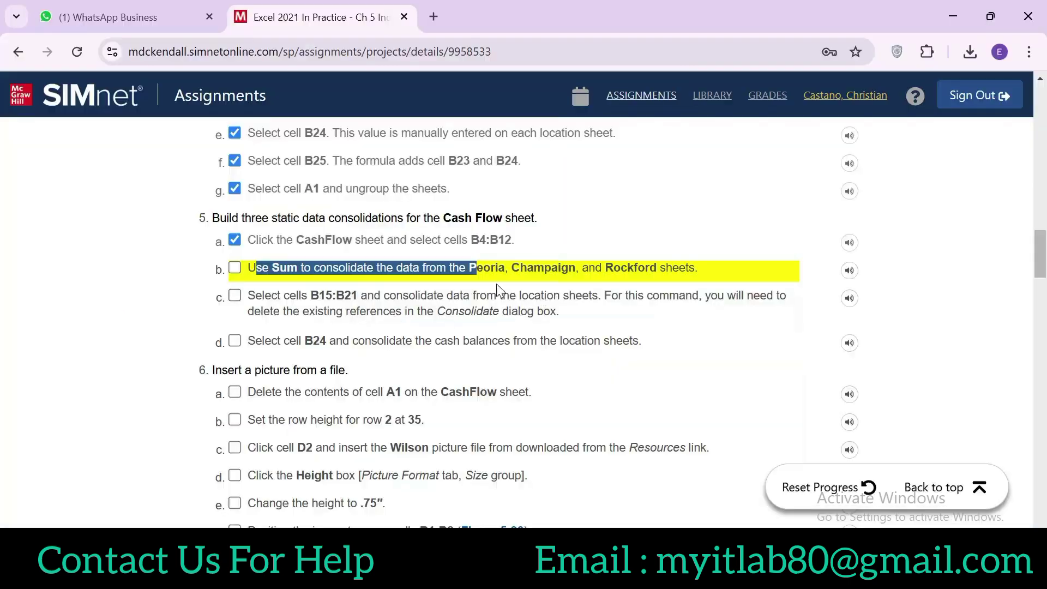
key(alt+Tab)
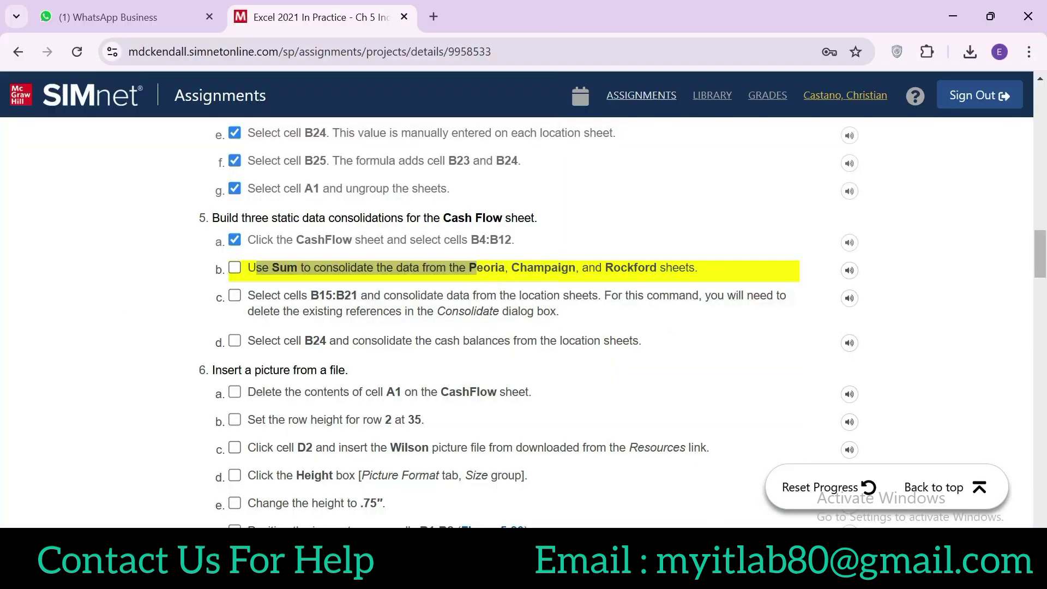
click(648, 424)
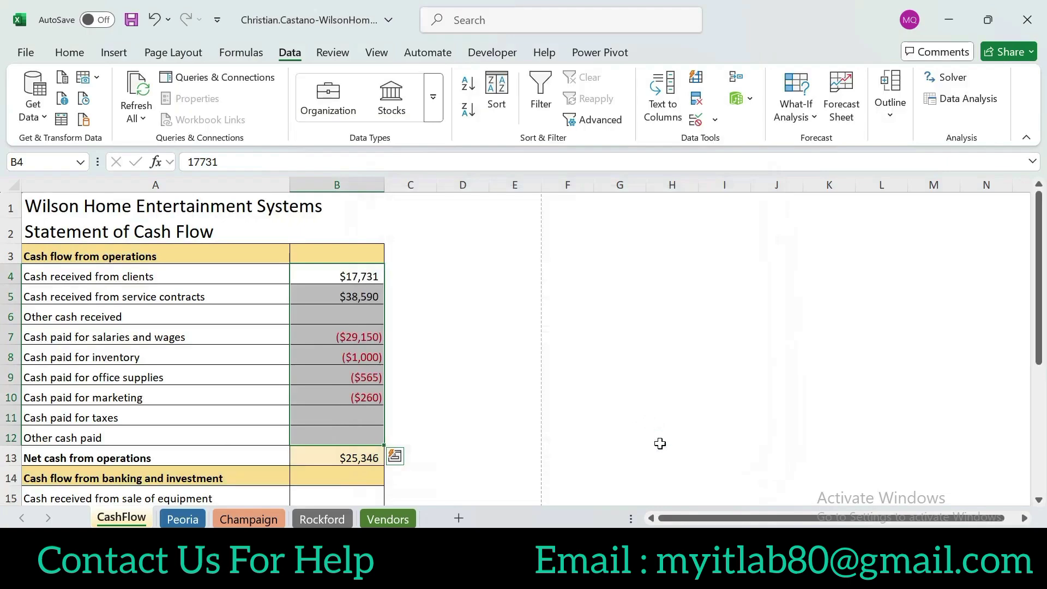
Tick step 5b and copy the B15:B21 range text from step 5c
key(alt+Tab)
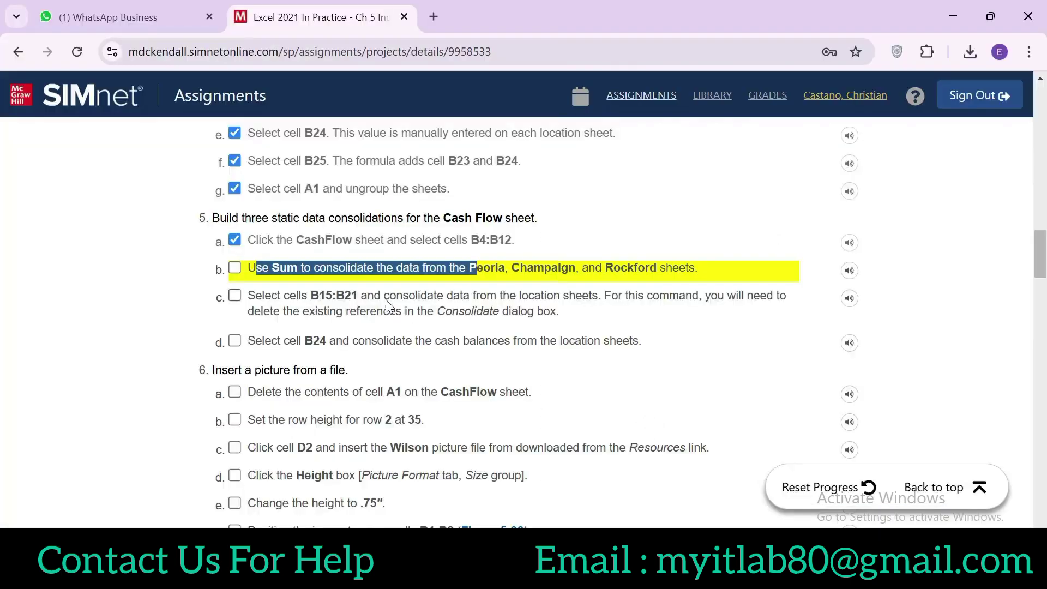
click(235, 268)
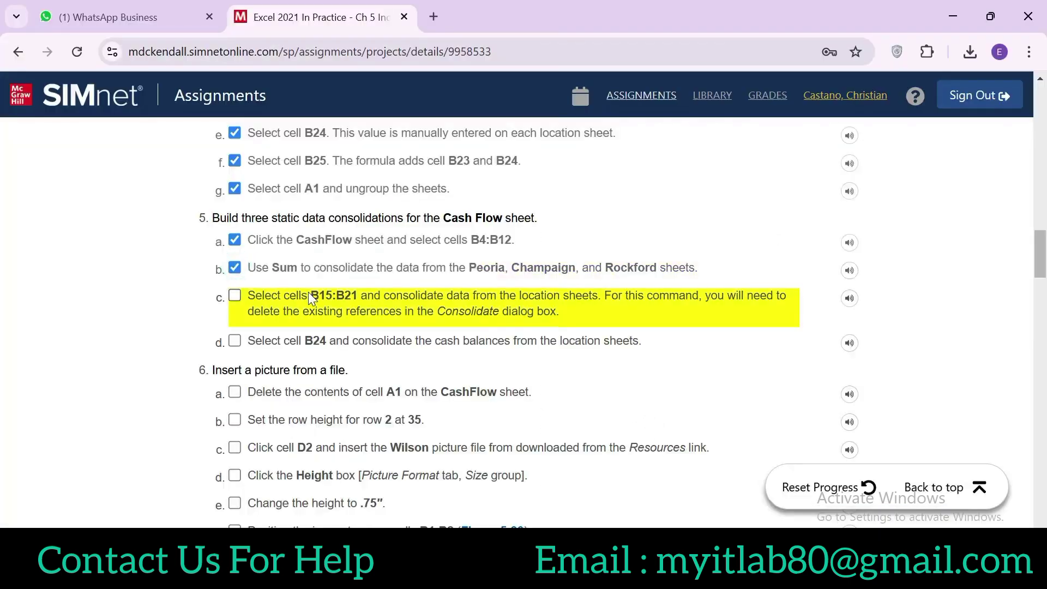
drag(311, 294, 358, 298)
key(ctrl+c)
Select B15:B21 on CashFlow by pasting the address into the Name Box
key(alt+Tab)
click(33, 162)
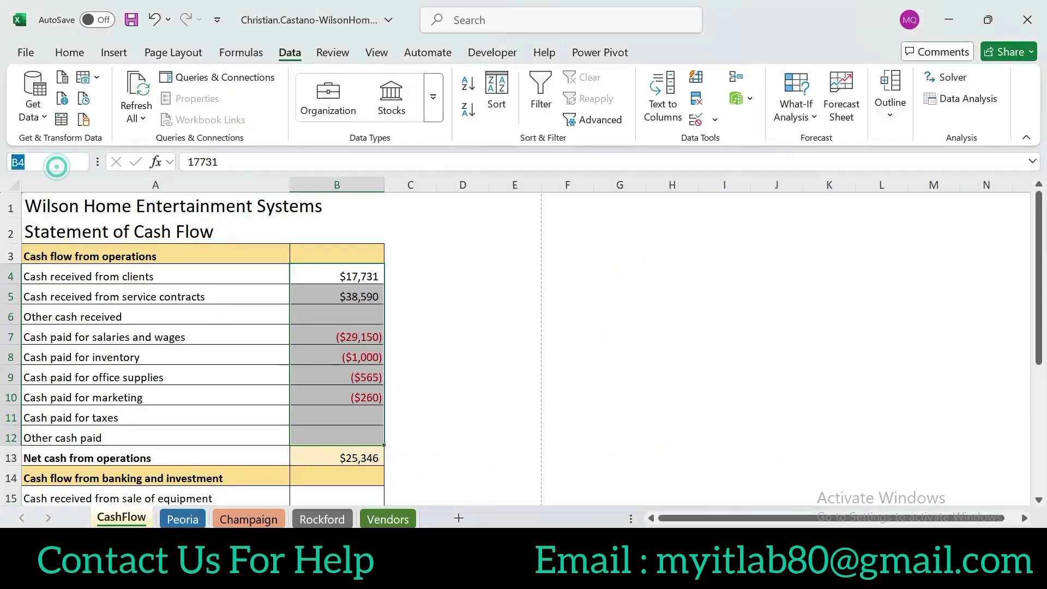
key(ctrl+v)
key(Return)
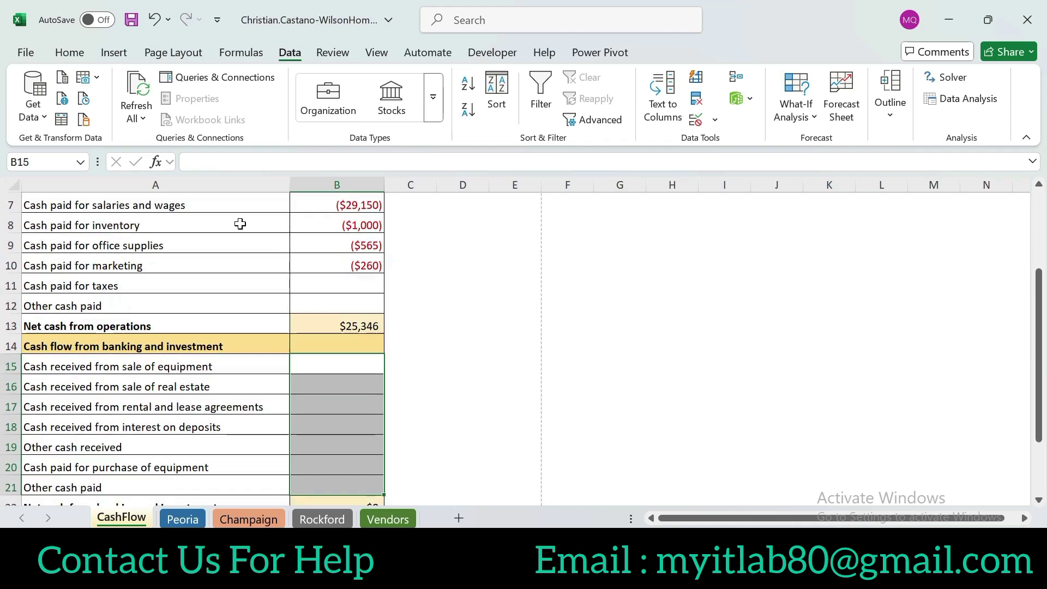
key(alt+Tab)
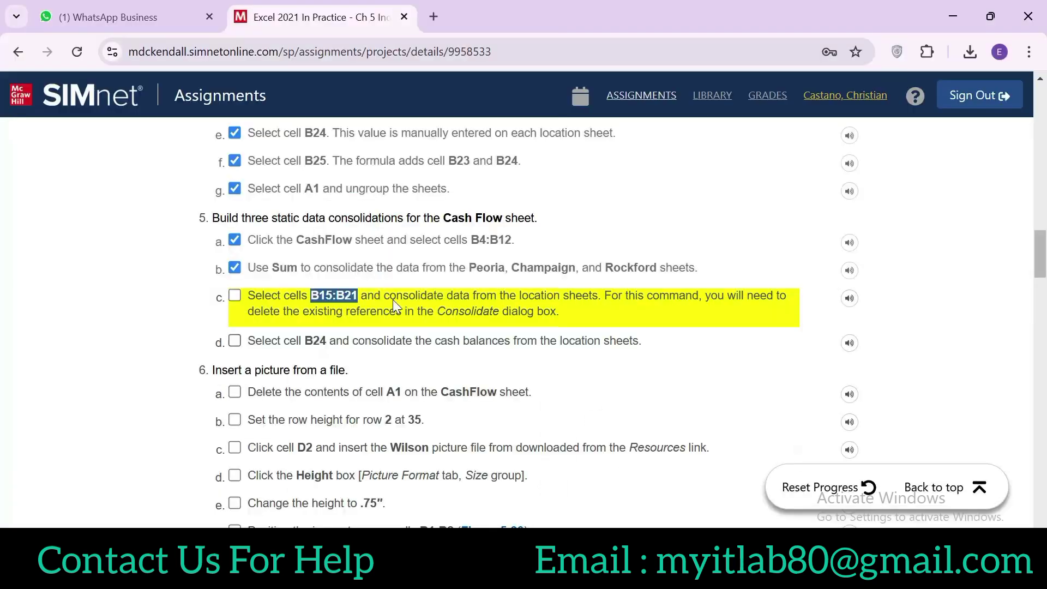
mouse_move(384, 295)
mouse_down()
mouse_move(548, 295)
mouse_move(375, 315)
mouse_move(528, 315)
mouse_up()
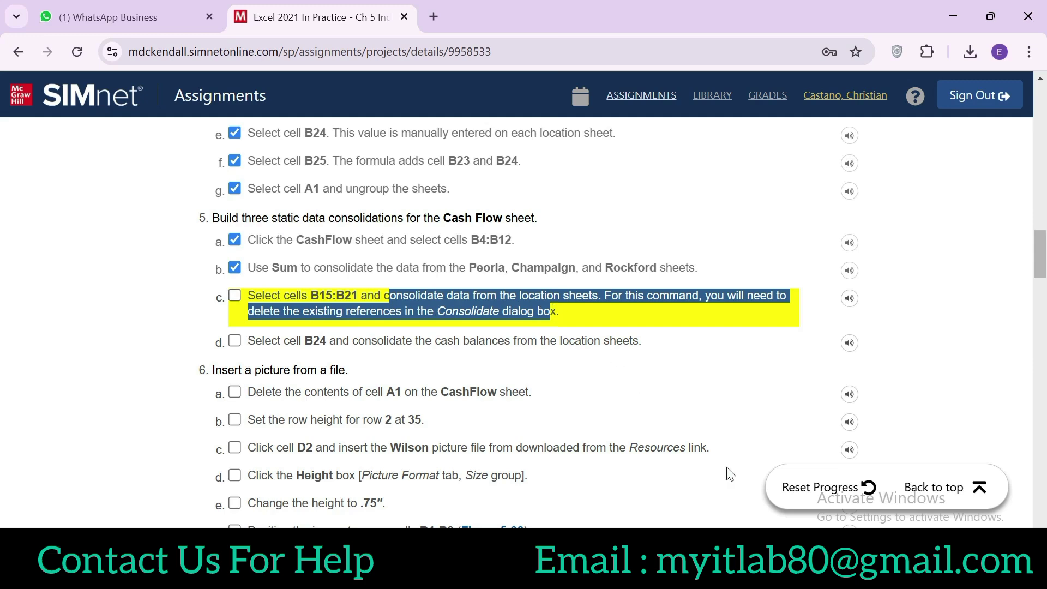
key(alt+Tab)
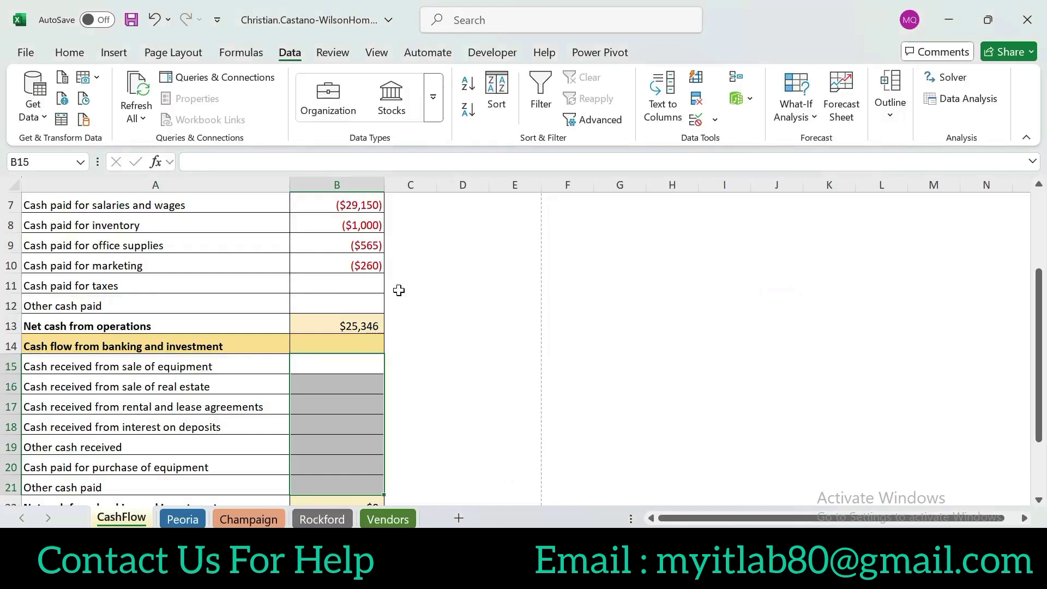
Delete the three old B4:B12 references from the Consolidate dialog
click(736, 78)
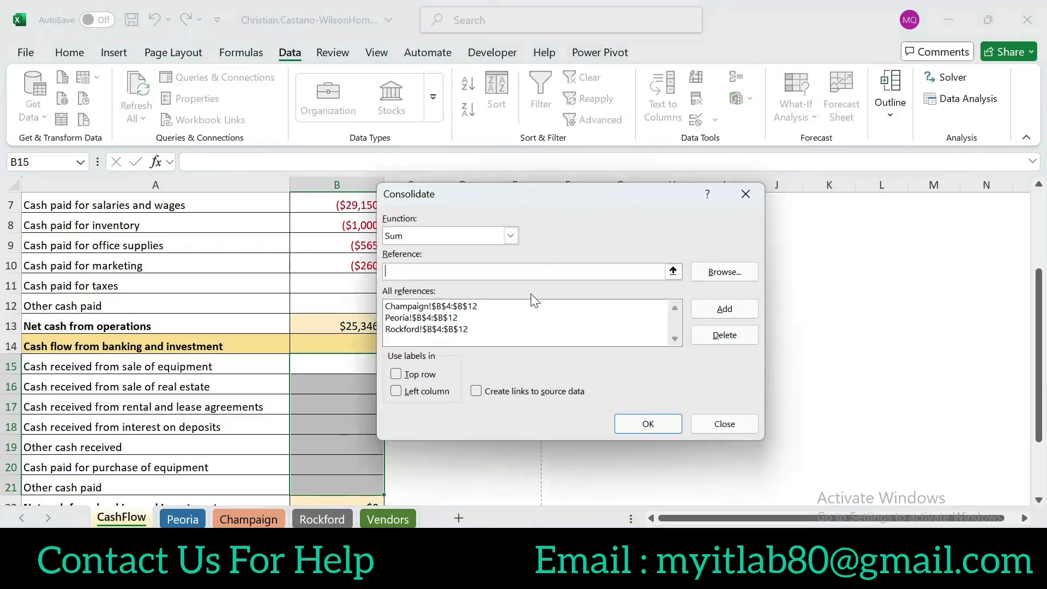
click(546, 306)
click(709, 335)
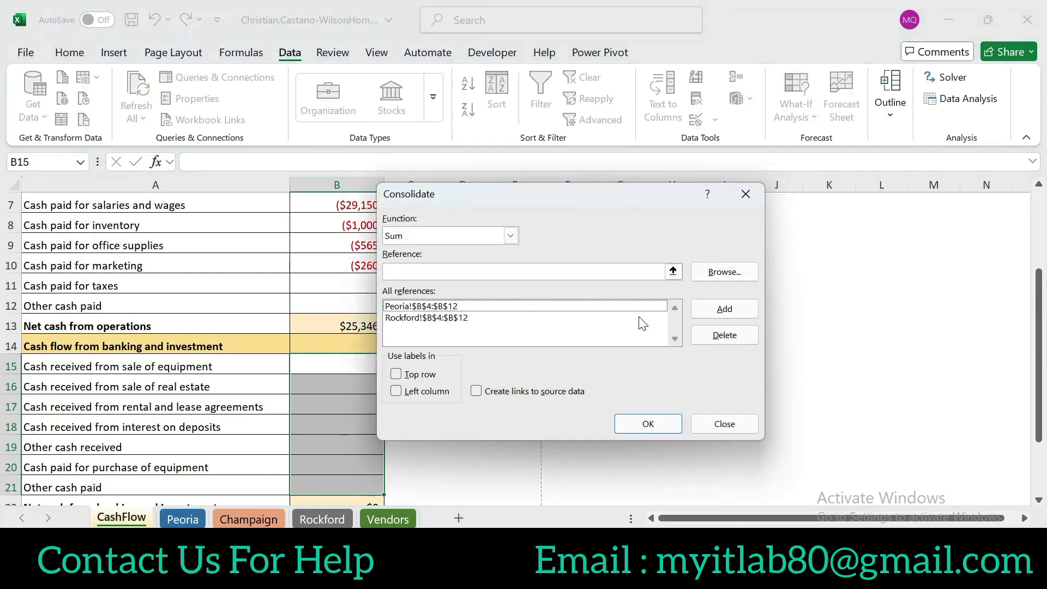
click(627, 306)
click(724, 335)
click(619, 307)
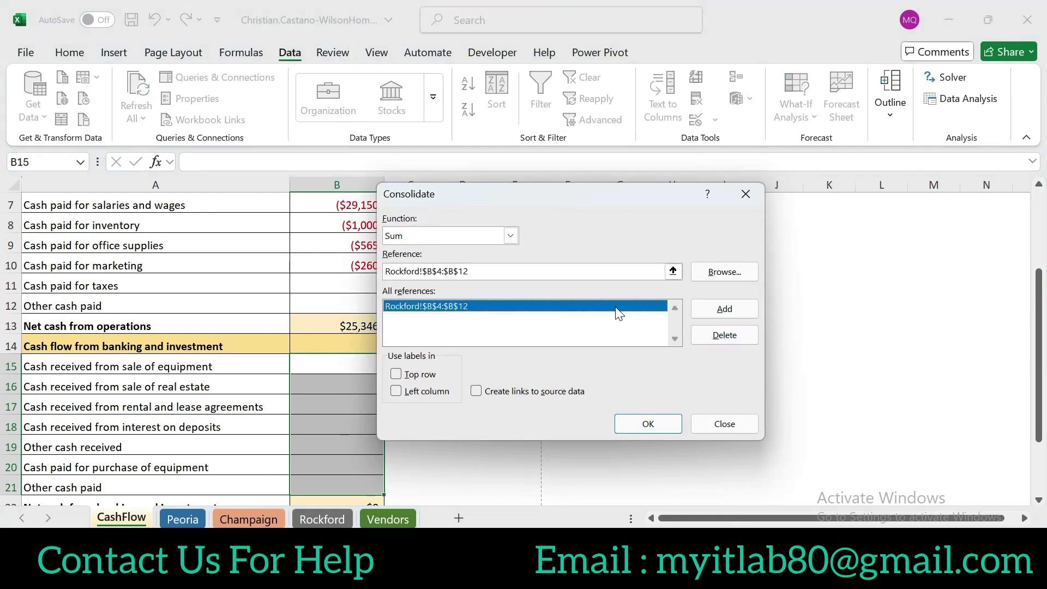
click(708, 340)
Add Peoria, Champaign and Rockford $B$15:$B$21 references and sum them into CashFlow
click(536, 271)
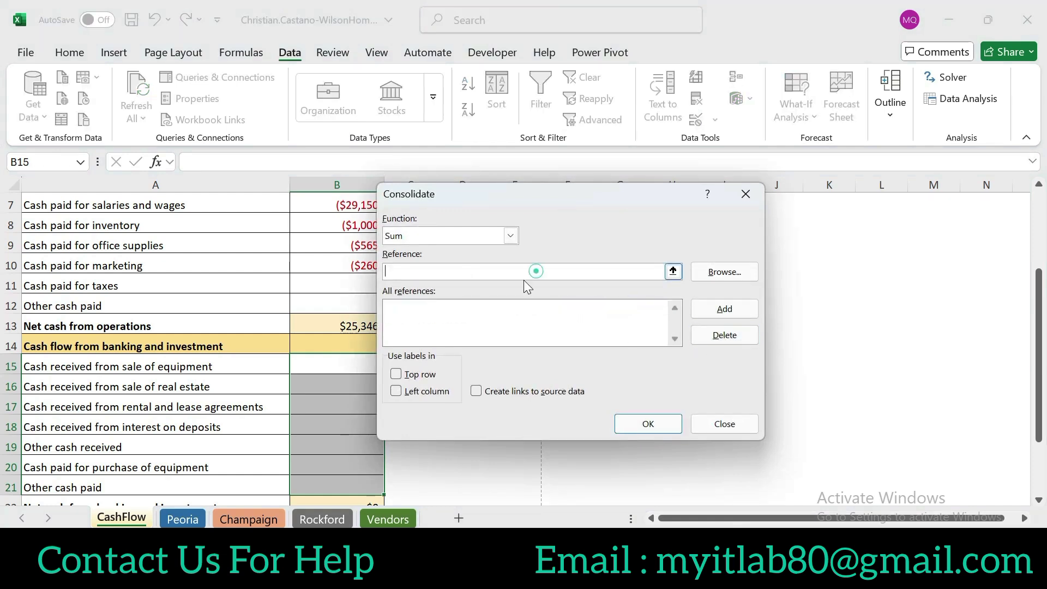
click(183, 518)
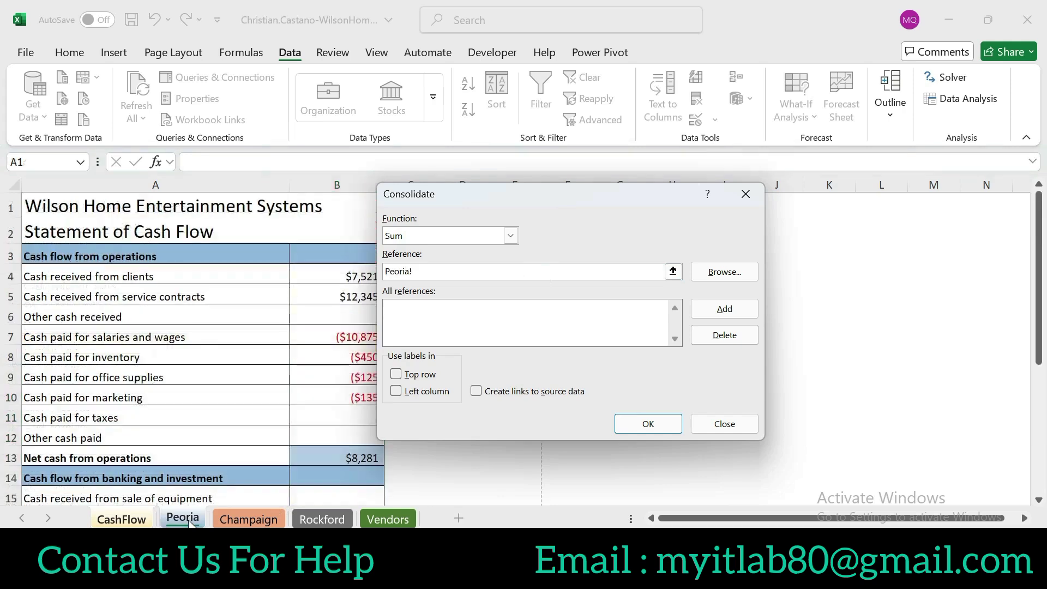
drag(1039, 280, 1038, 327)
click(313, 366)
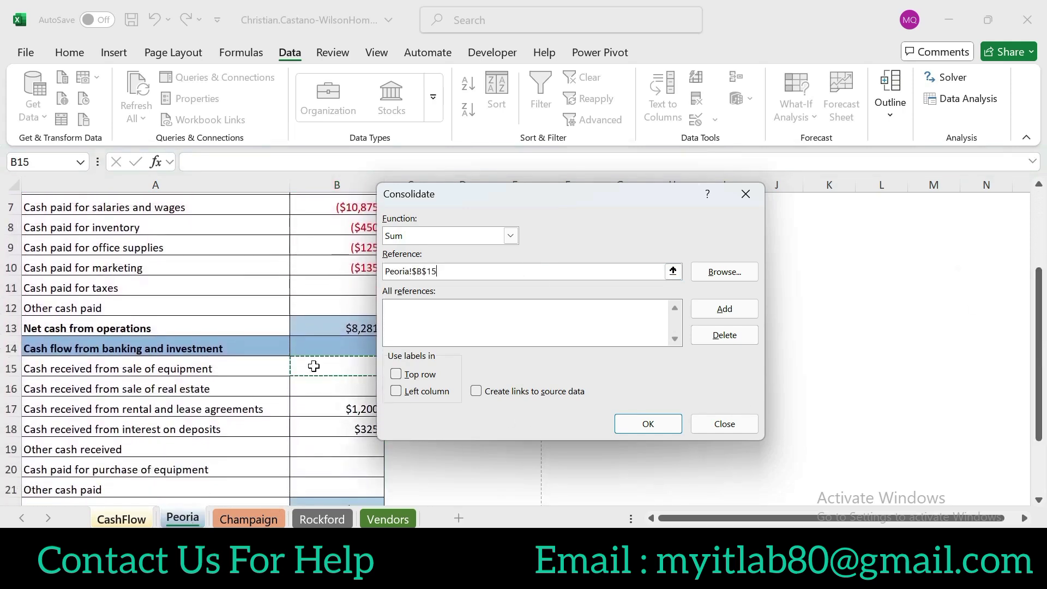
drag(314, 366, 316, 488)
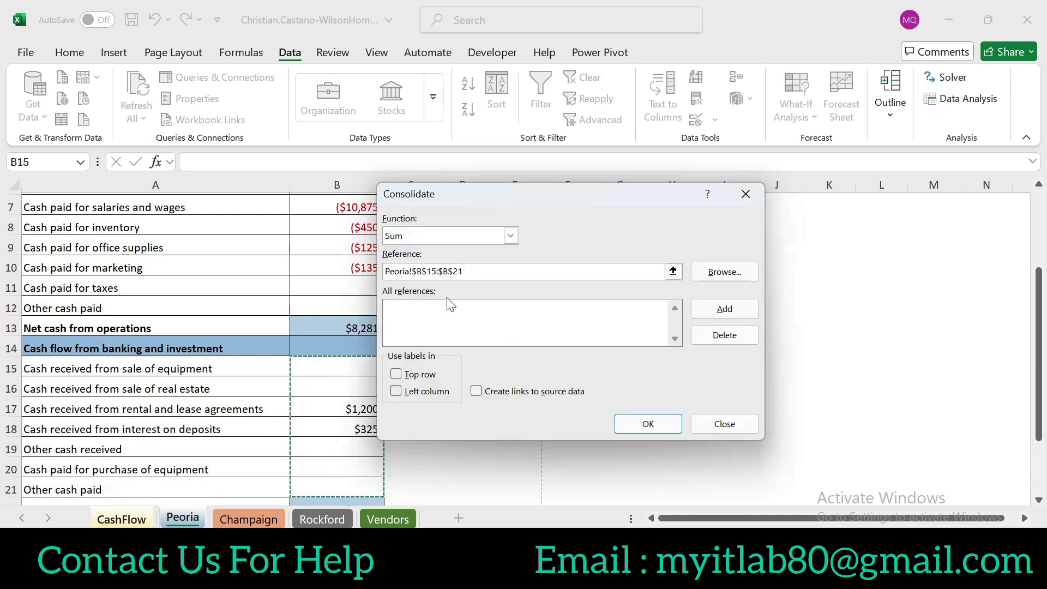
click(724, 309)
click(249, 519)
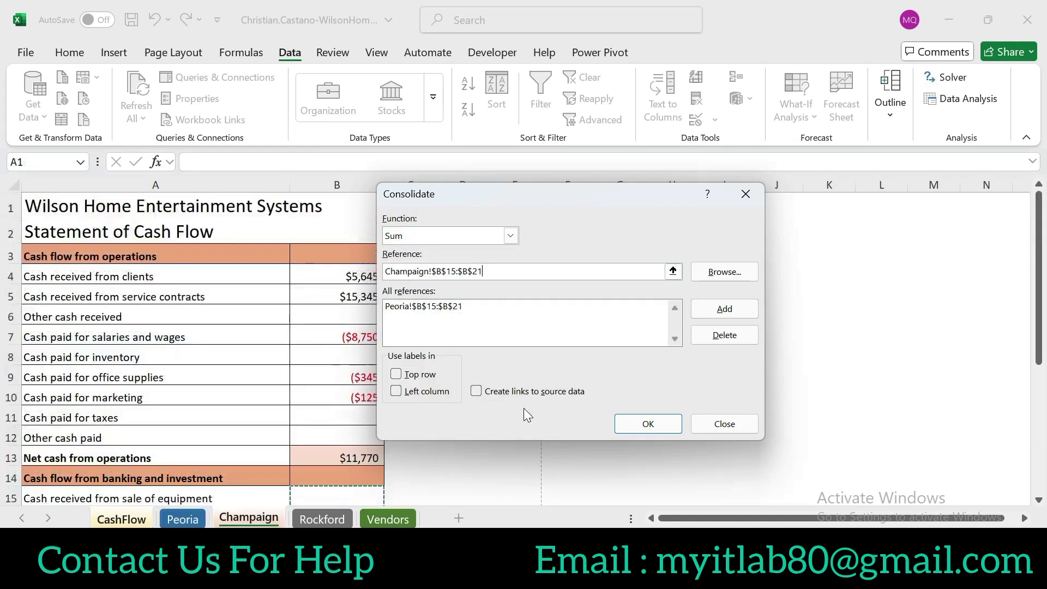
click(723, 309)
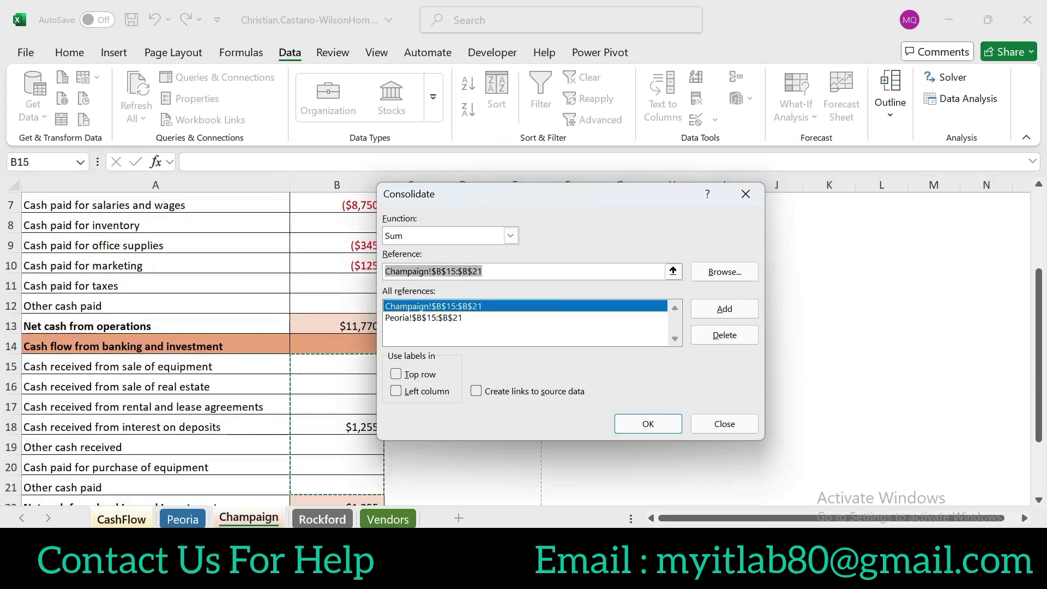
click(322, 519)
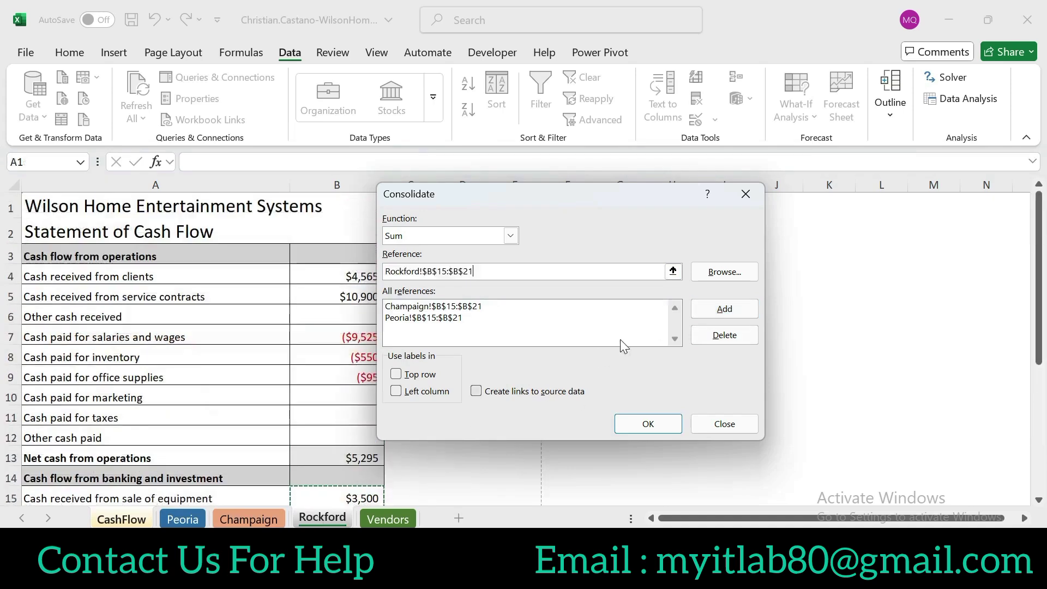
click(724, 309)
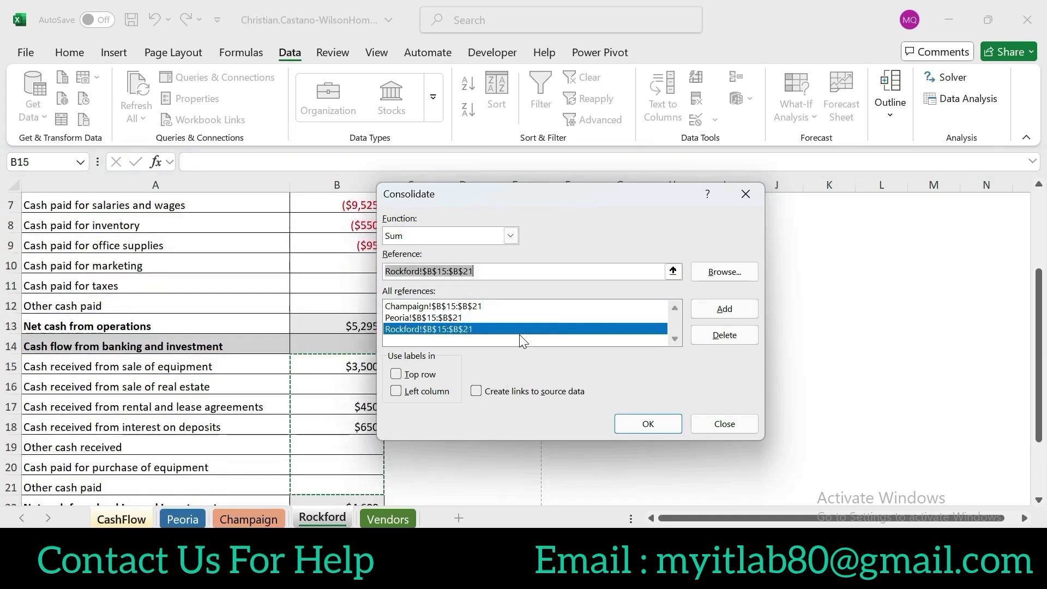
click(635, 421)
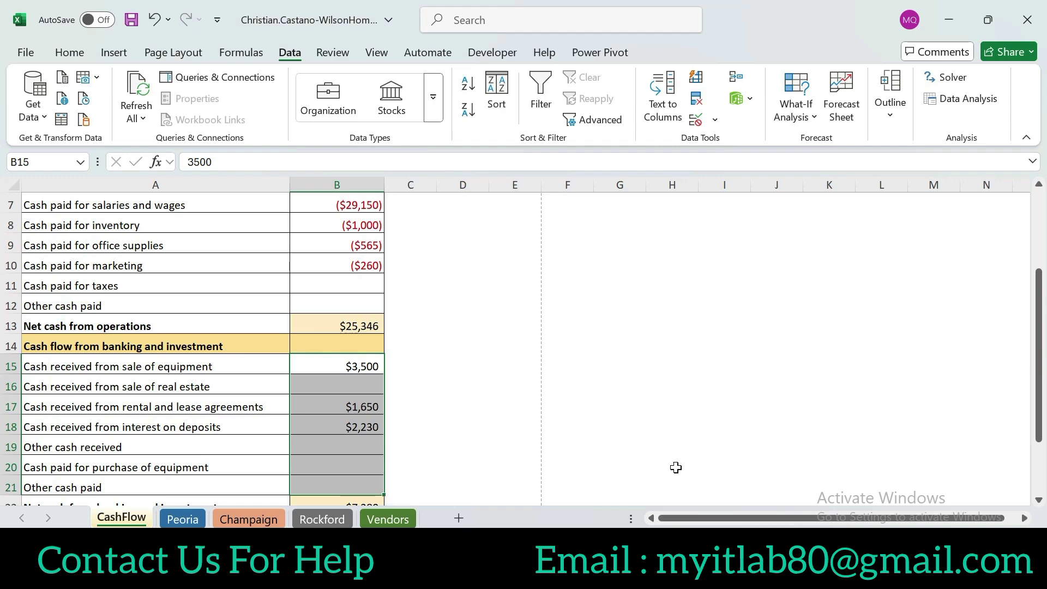
Tick step 5c, then select CashFlow cell B24 and reread step 5d
key(alt+Tab)
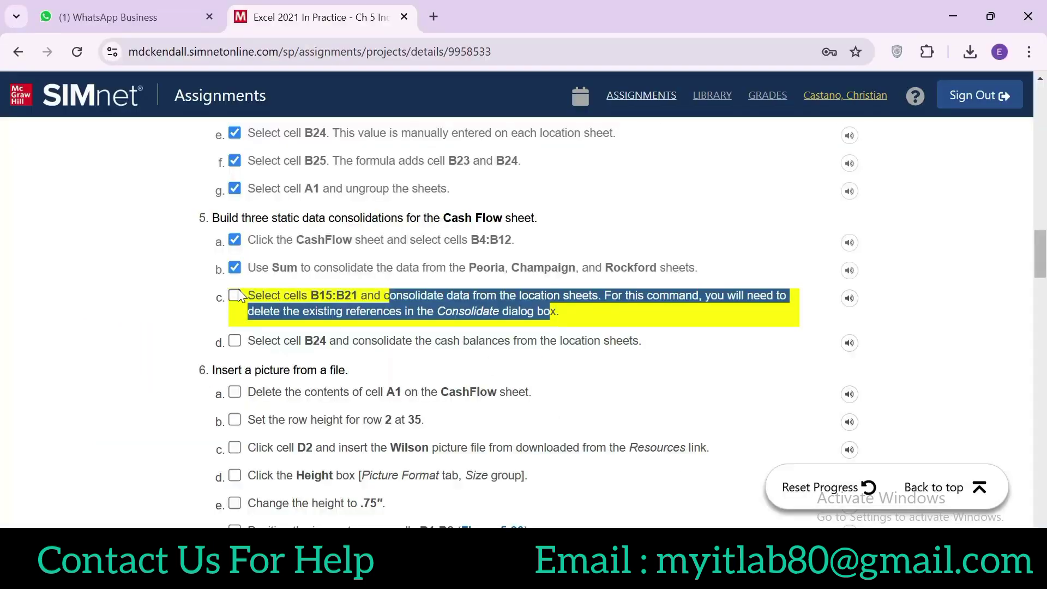
click(235, 295)
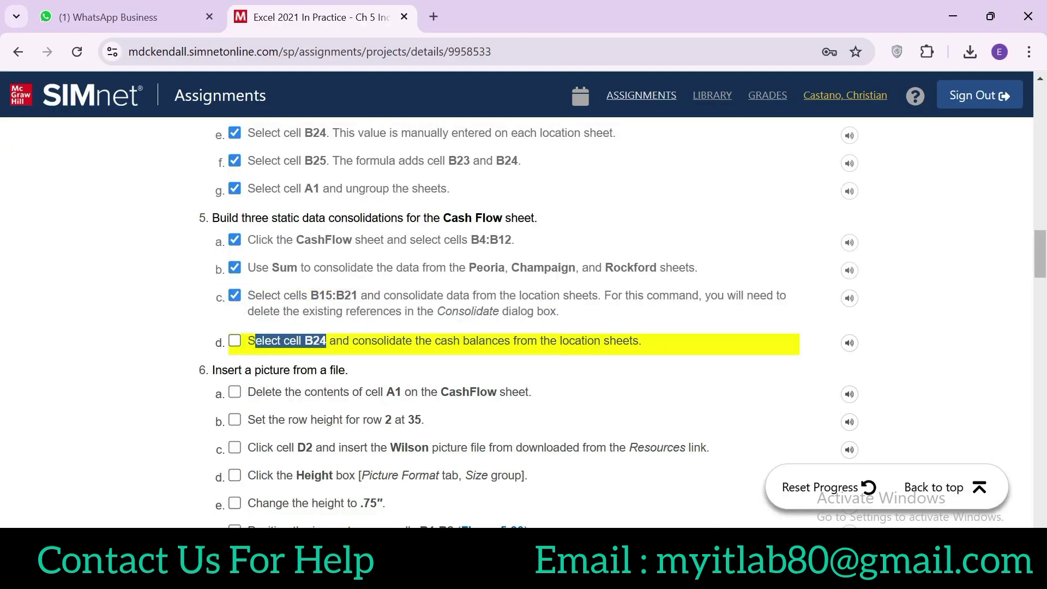
key(alt+Tab)
drag(1039, 356, 1038, 405)
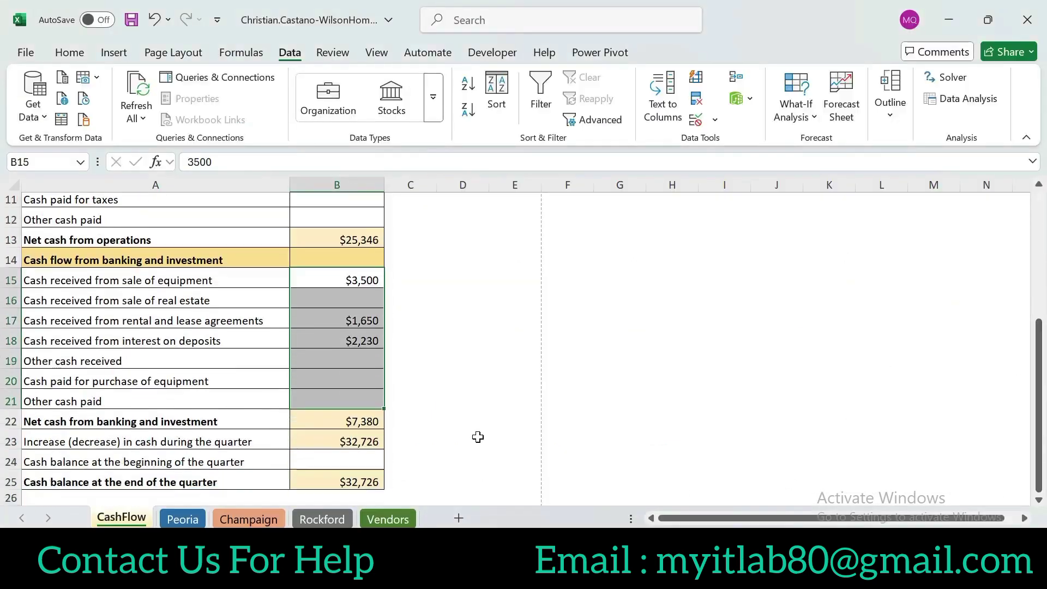
click(352, 461)
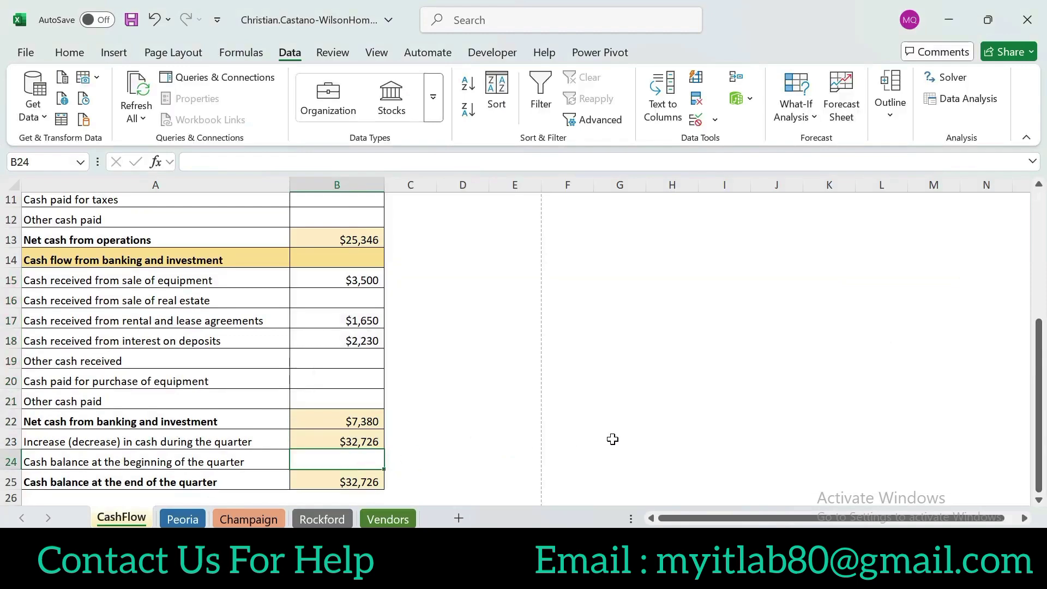
key(alt+Tab)
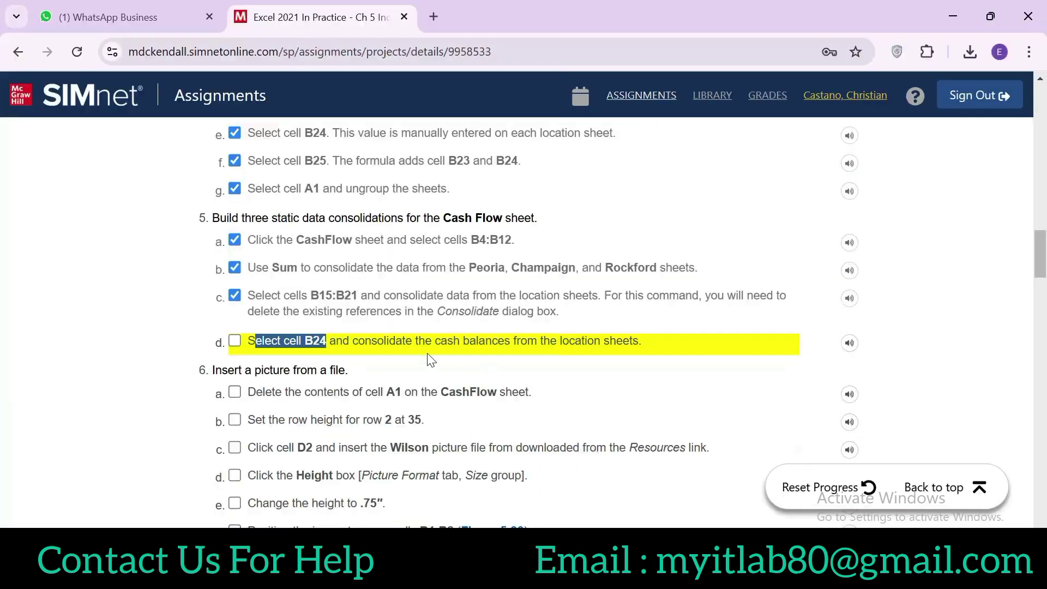
drag(364, 341, 627, 339)
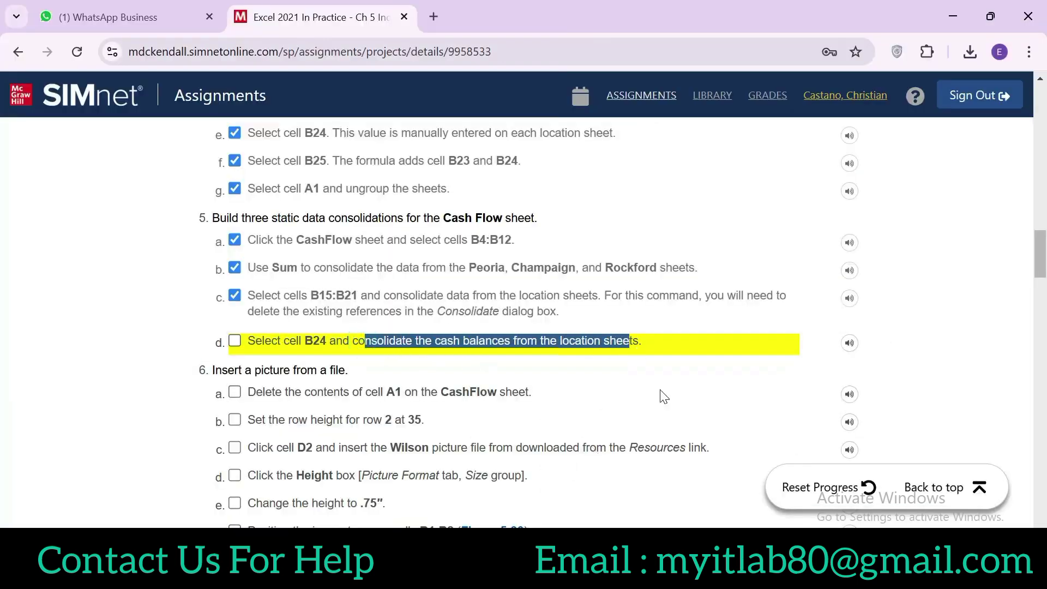
key(alt+Tab)
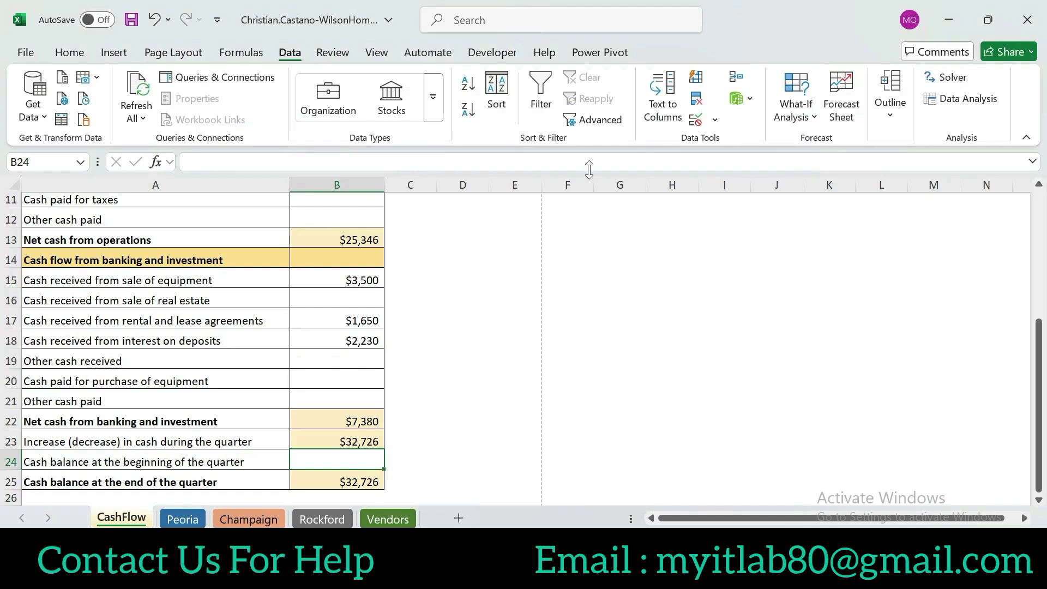
Remove the old B15:B21 references from the Consolidate dialog
click(738, 77)
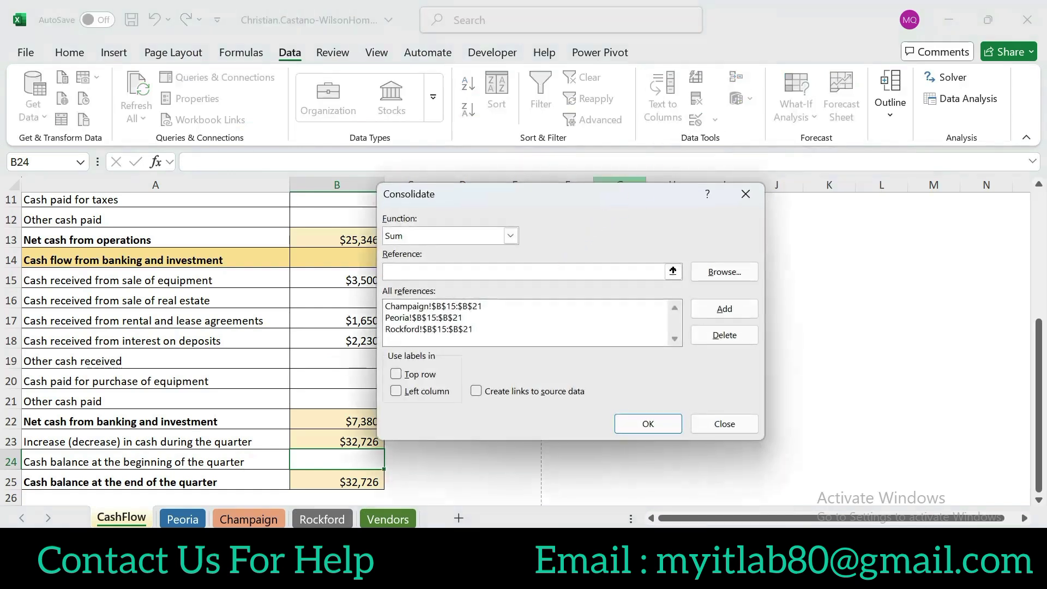
click(565, 307)
click(709, 336)
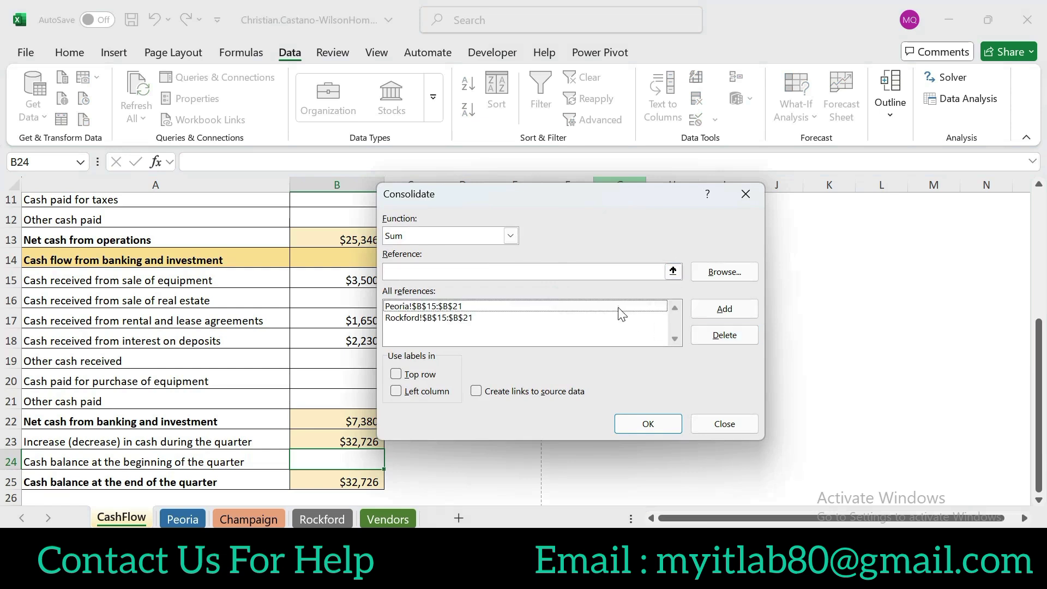
click(617, 306)
click(708, 335)
click(618, 306)
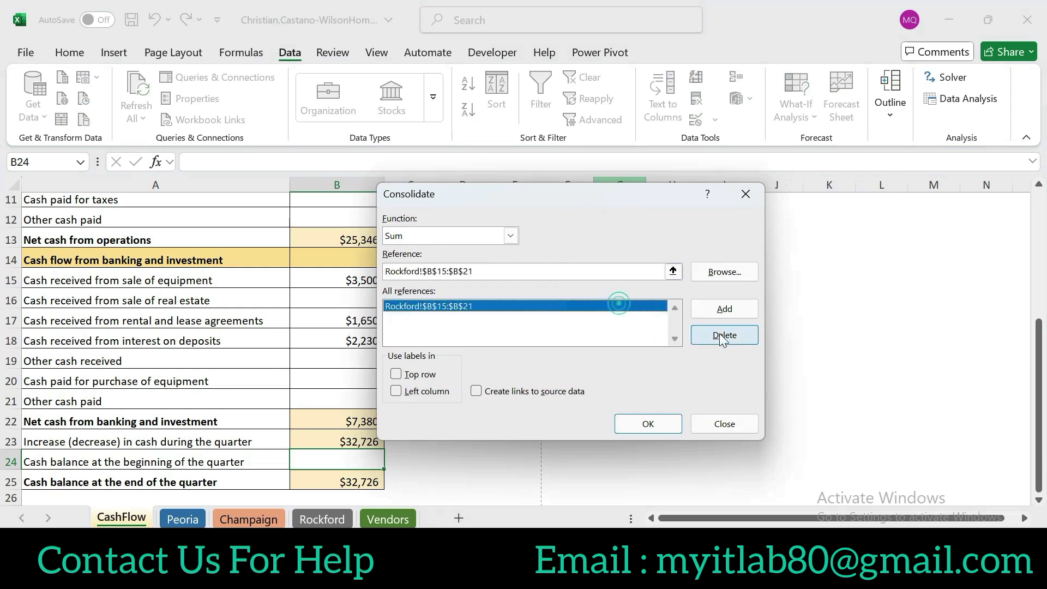
click(721, 335)
Sum B24 from Peoria, Champaign and Rockford into CashFlow B24, giving $113,564
click(600, 266)
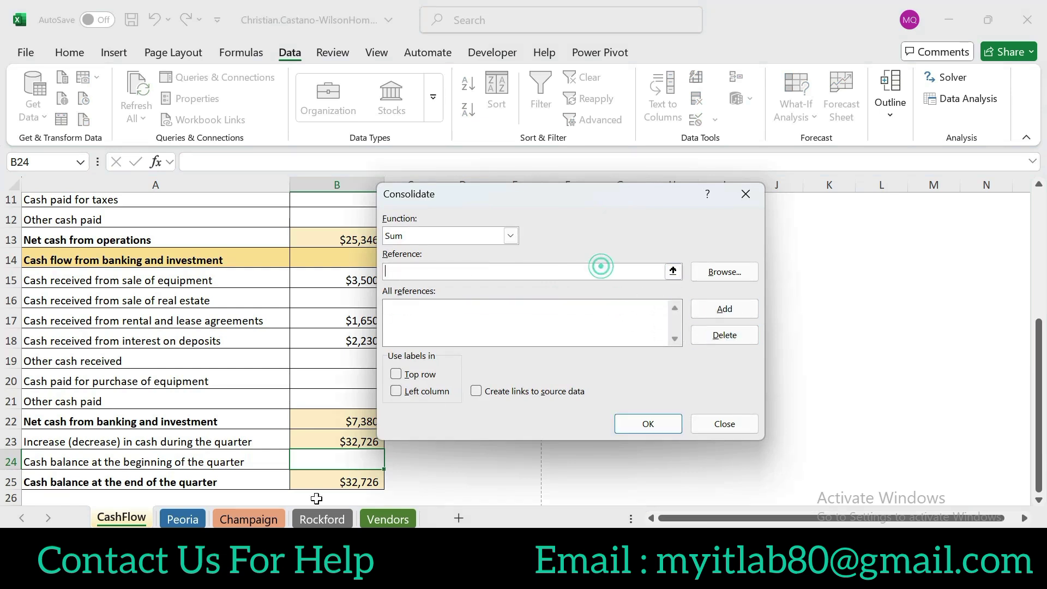
click(202, 521)
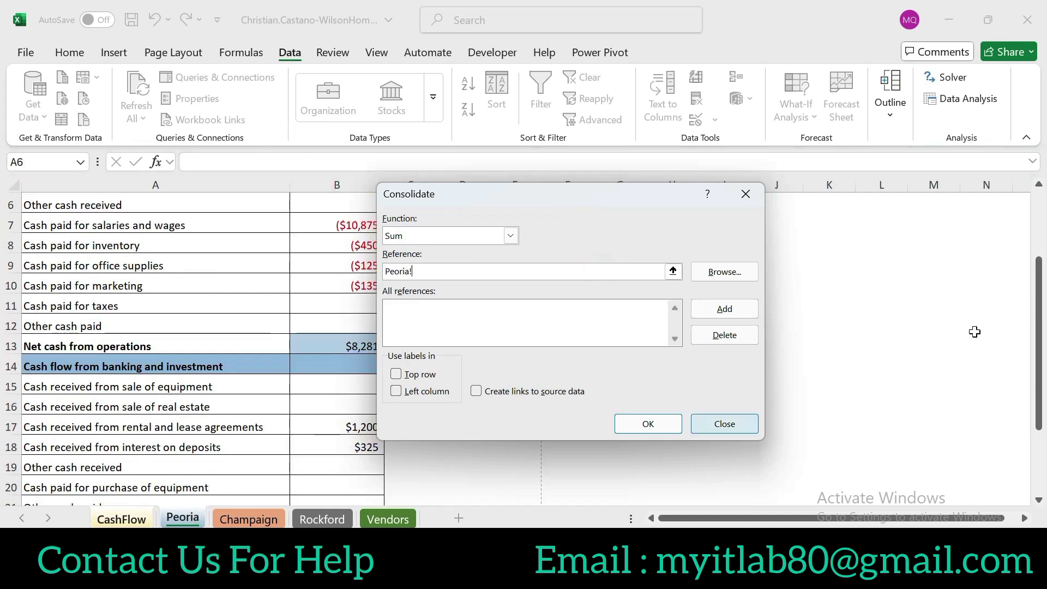
drag(1039, 335, 1039, 397)
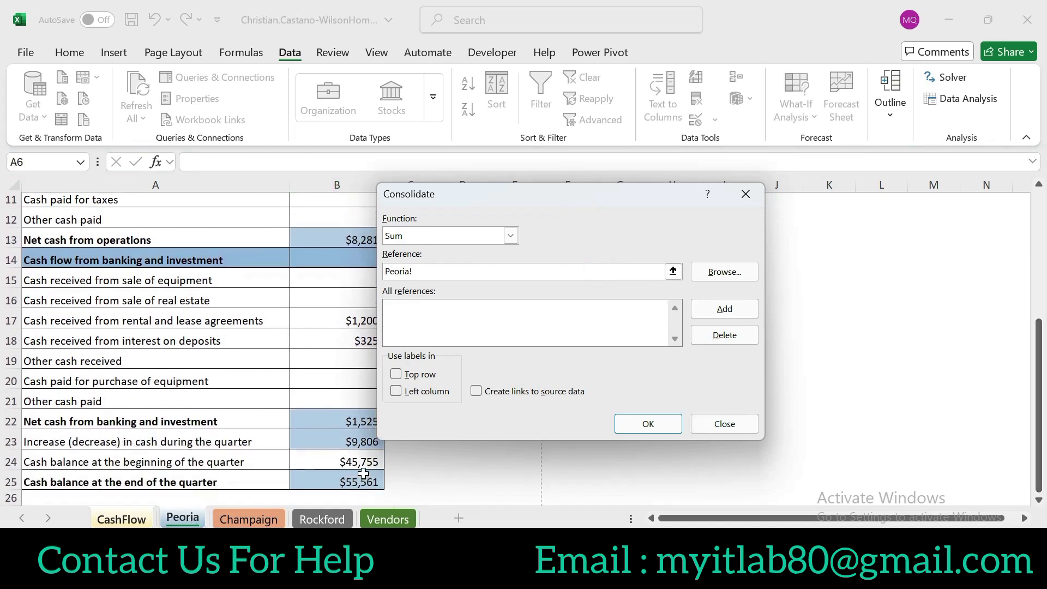
click(362, 462)
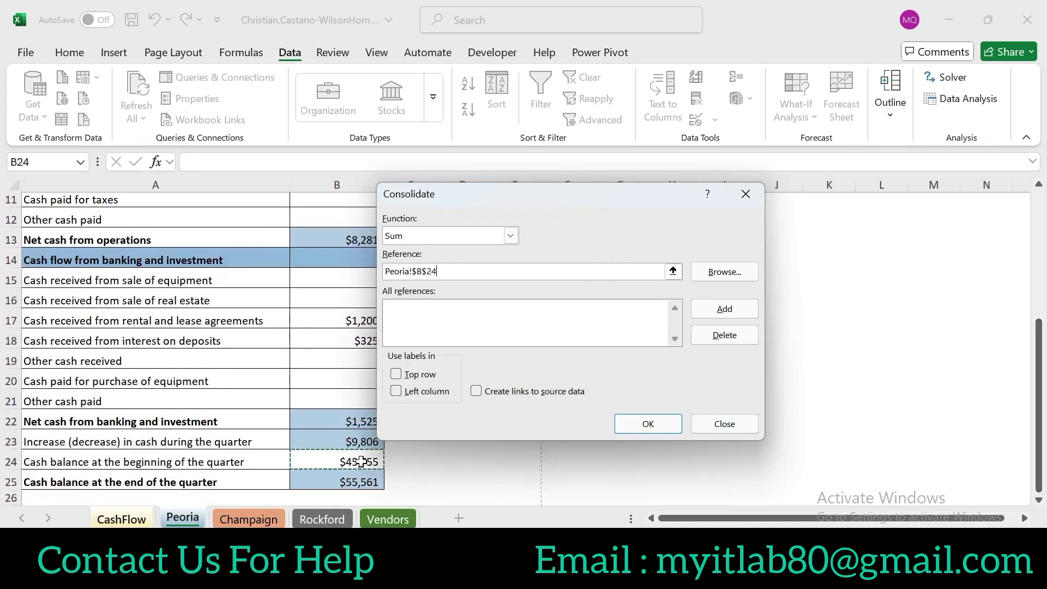
click(725, 309)
click(249, 519)
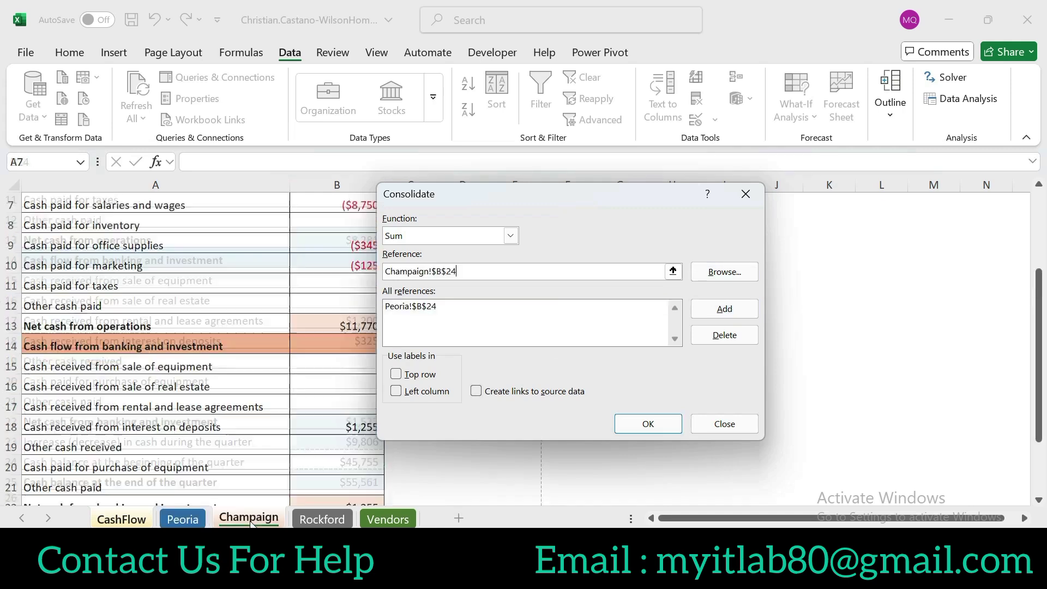
click(724, 309)
click(322, 519)
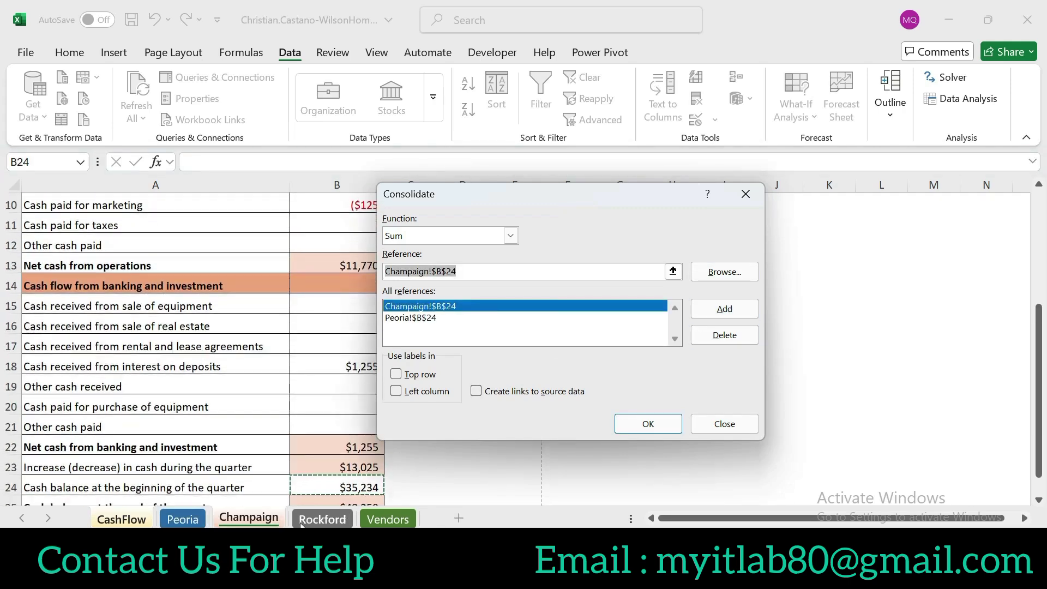
click(725, 309)
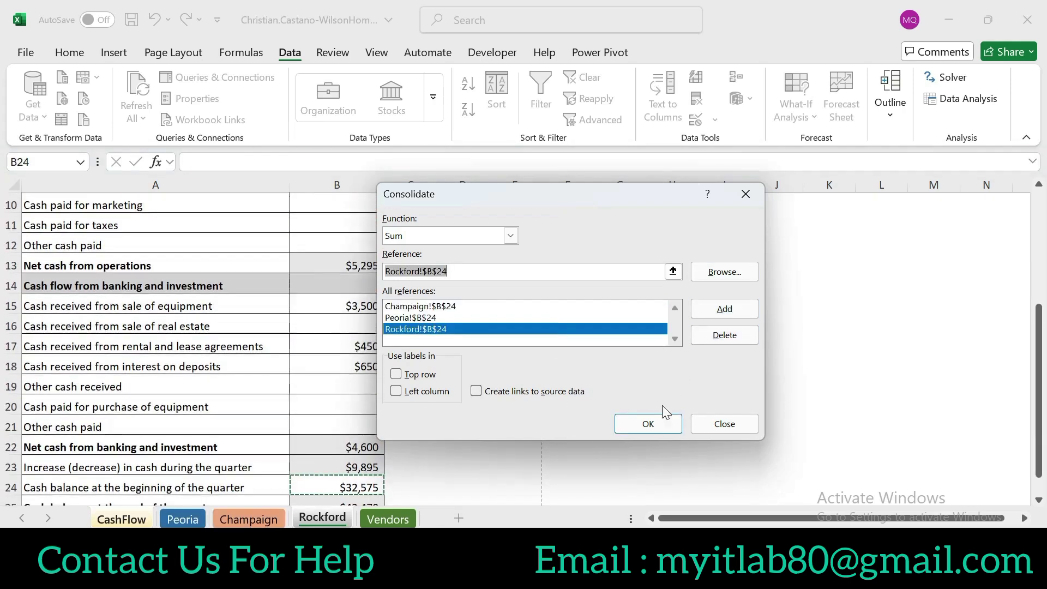
click(648, 425)
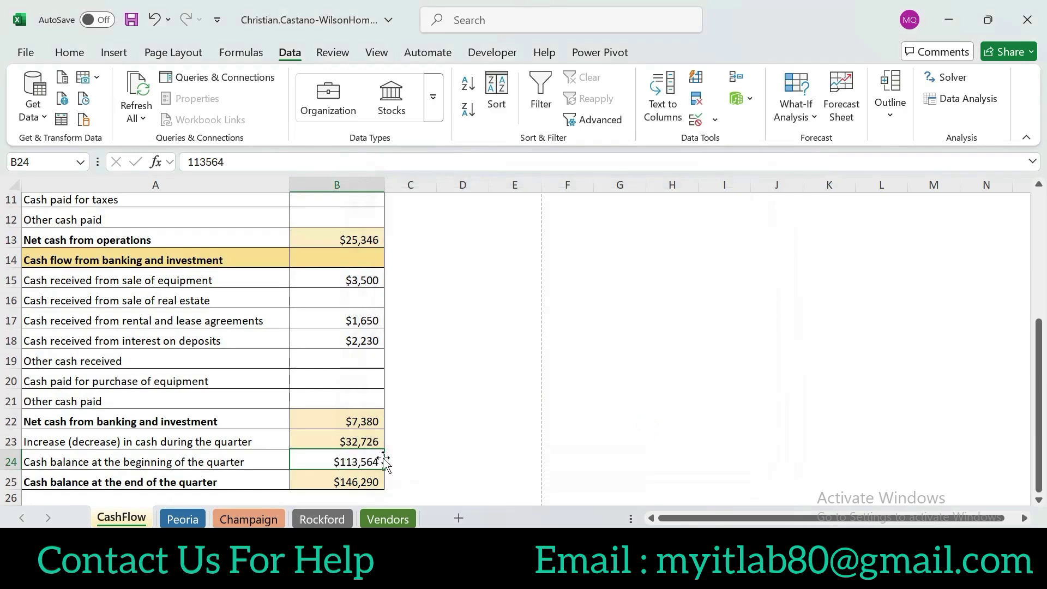
Tick step 5d in SIMnet and scroll down to read the step 6a instruction
key(alt+Tab)
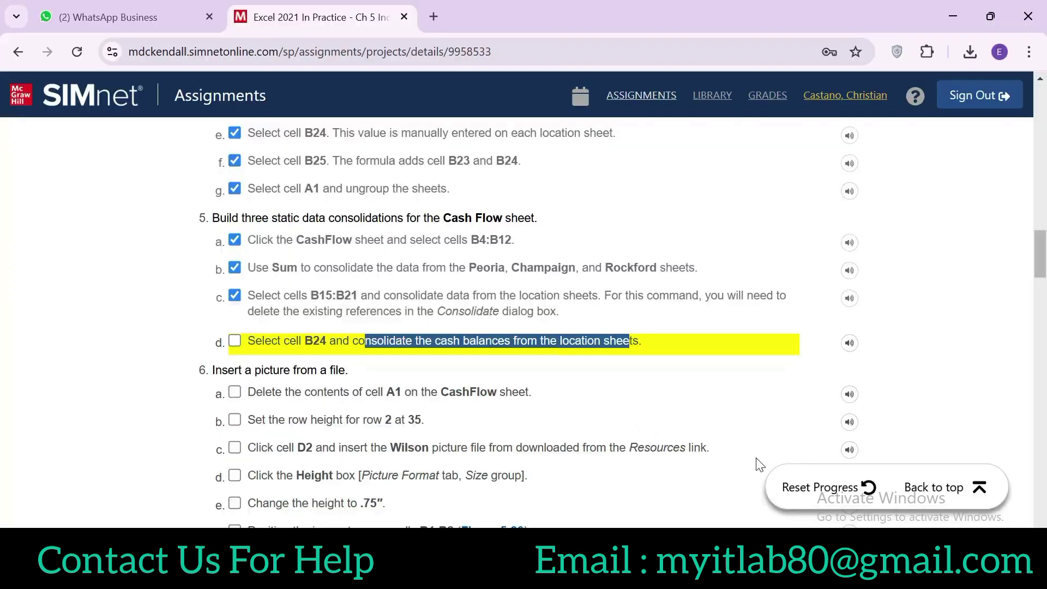
click(234, 341)
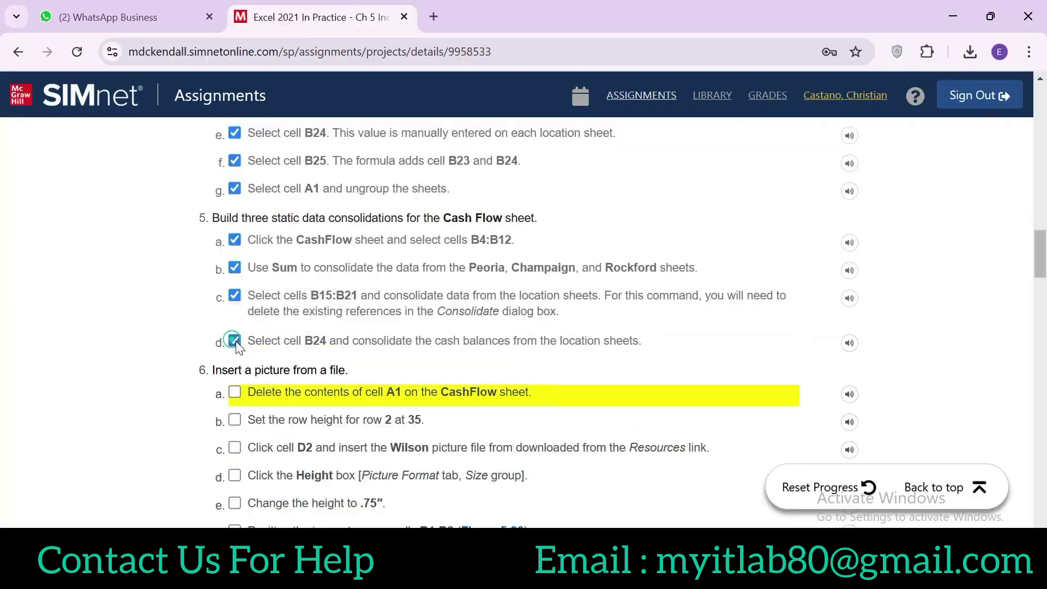
scroll(3, 262, down, 1)
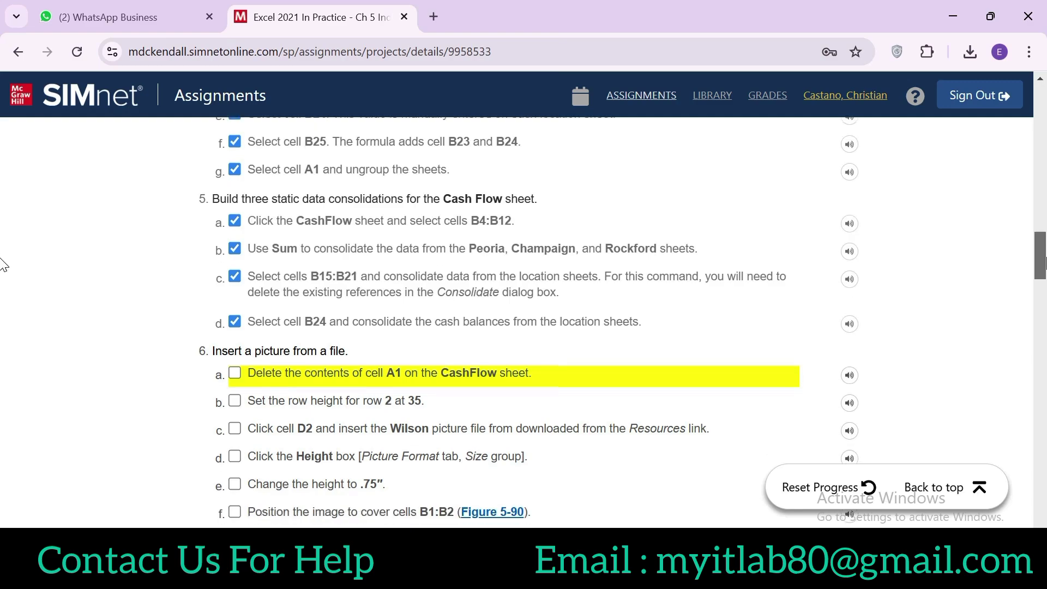
scroll(2, 294, down, 5)
scroll(3, 328, down, 8)
scroll(2, 333, down, 1)
scroll(3, 349, down, 4)
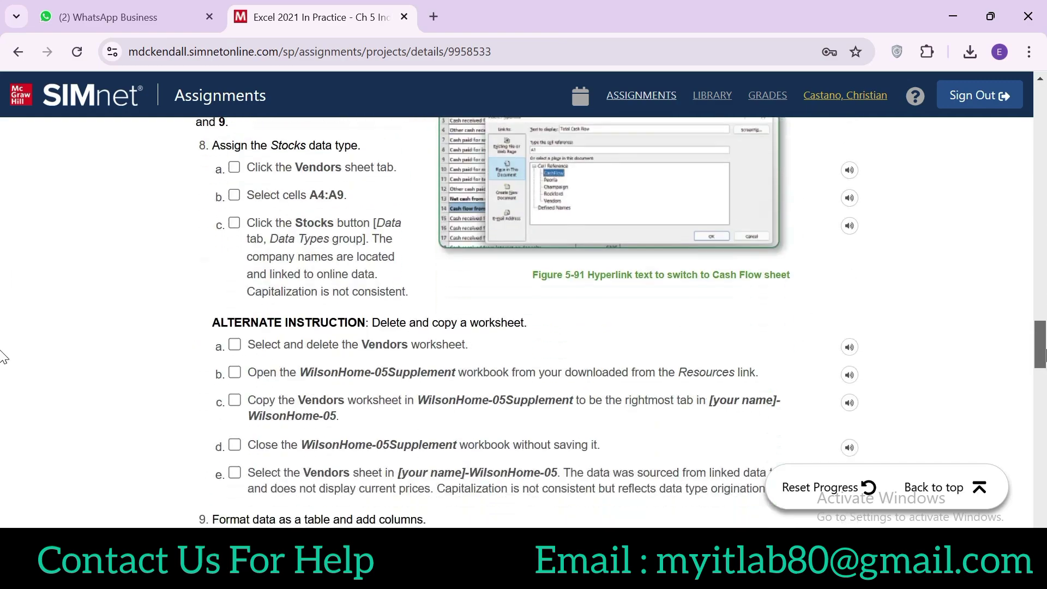
scroll(3, 365, down, 2)
scroll(3, 392, down, 5)
scroll(3, 404, down, 2)
scroll(3, 406, down, 5)
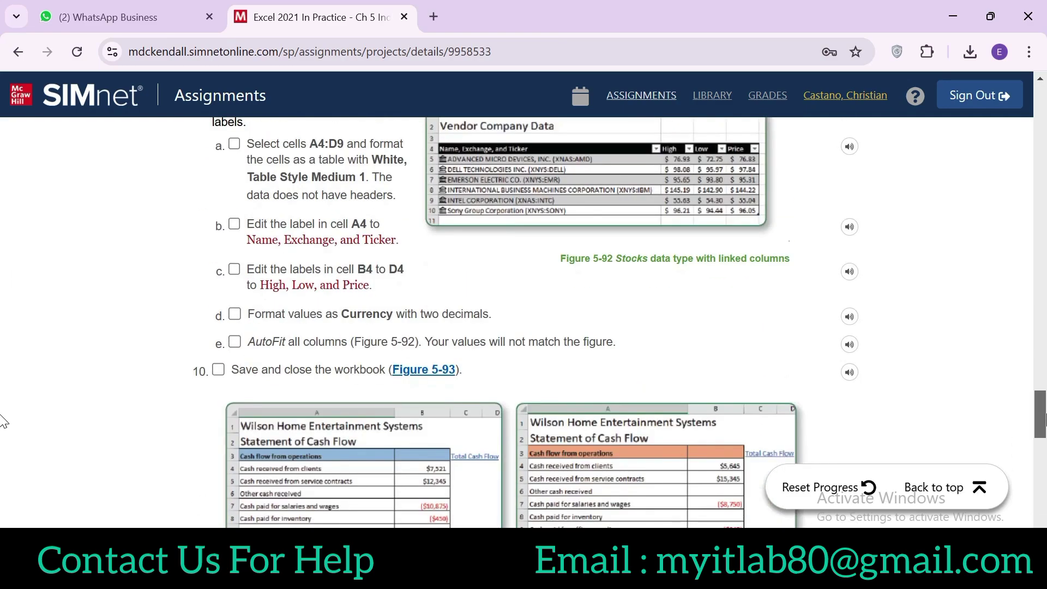
mouse_move(1040, 414)
mouse_down()
mouse_move(1039, 323)
mouse_move(999, 279)
mouse_up()
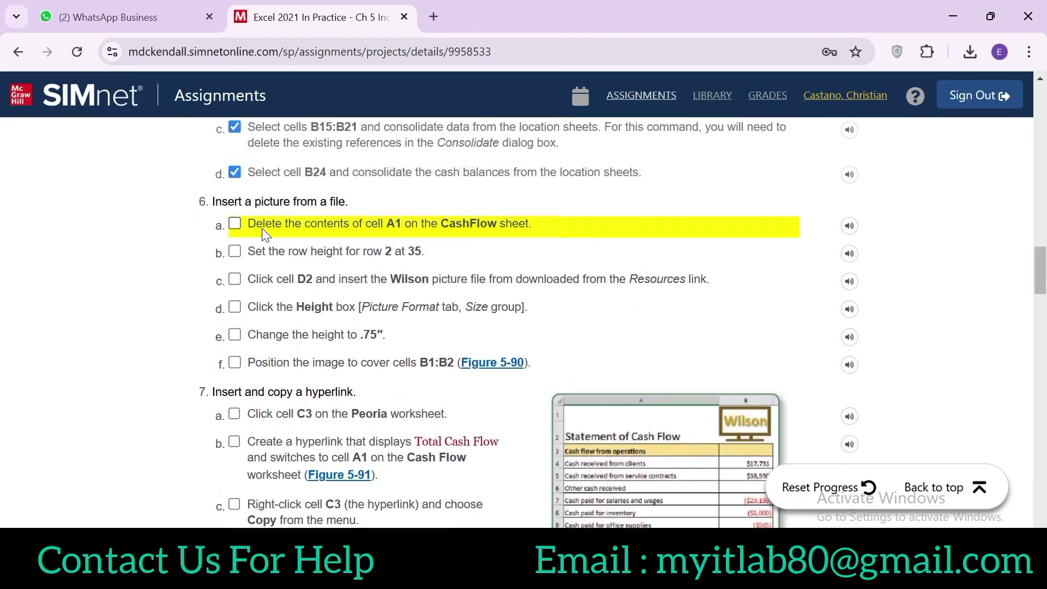
drag(256, 225, 420, 227)
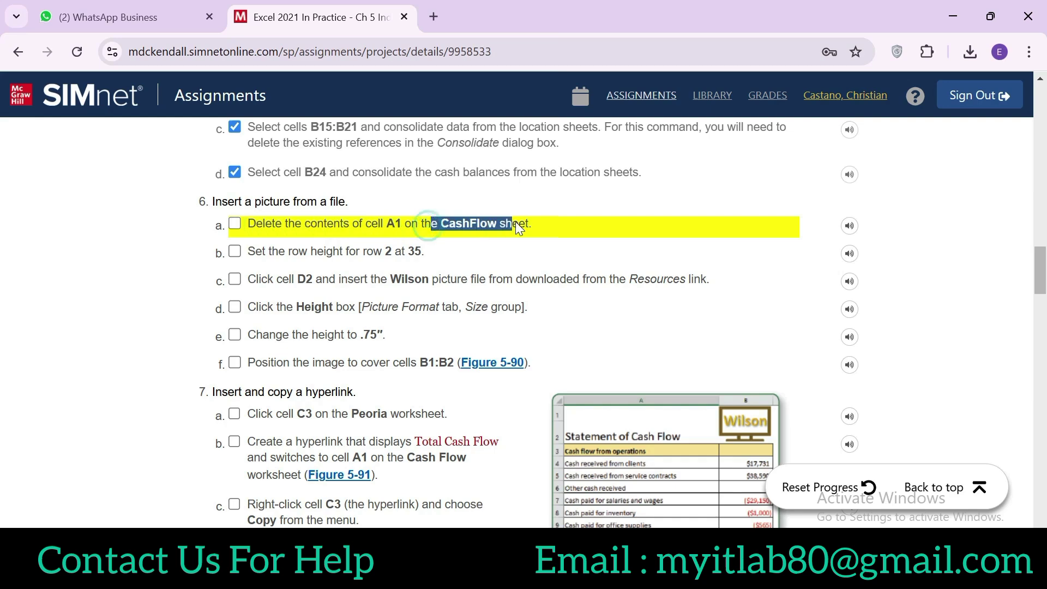
drag(482, 228, 518, 228)
Back in Excel, scroll to the top of CashFlow and select cell A1
key(alt+Tab)
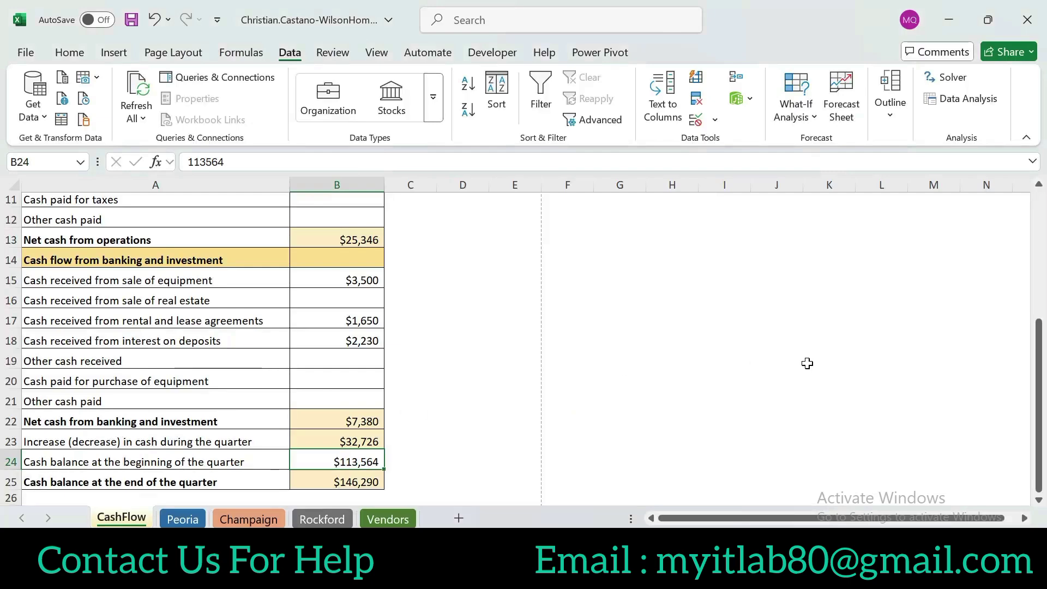
drag(1038, 362, 1038, 213)
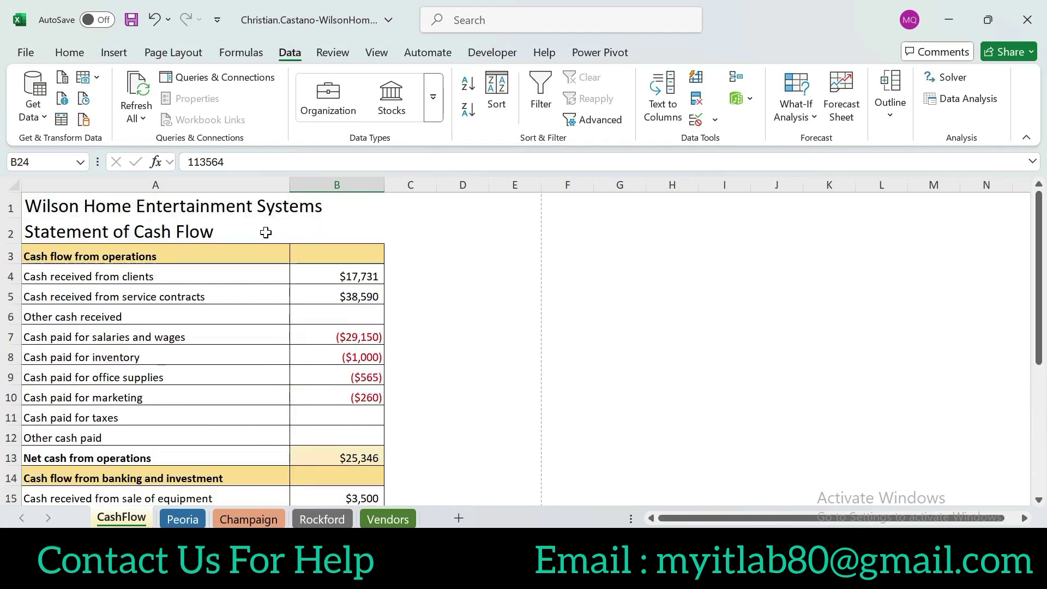
click(42, 207)
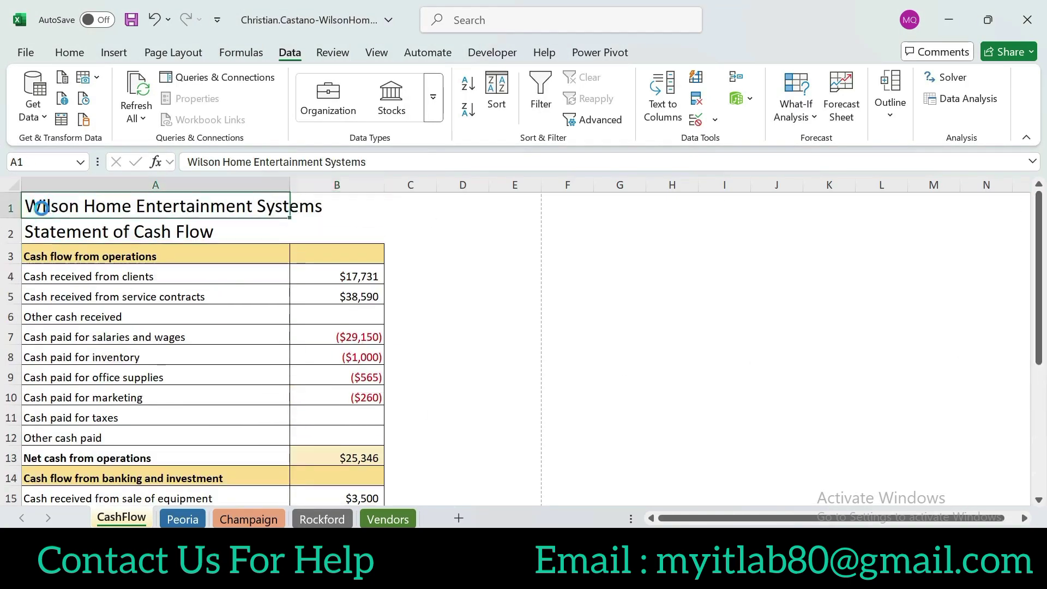
Clear the title from cell A1 and tick step 6a in SIMnet
key(Delete)
click(70, 52)
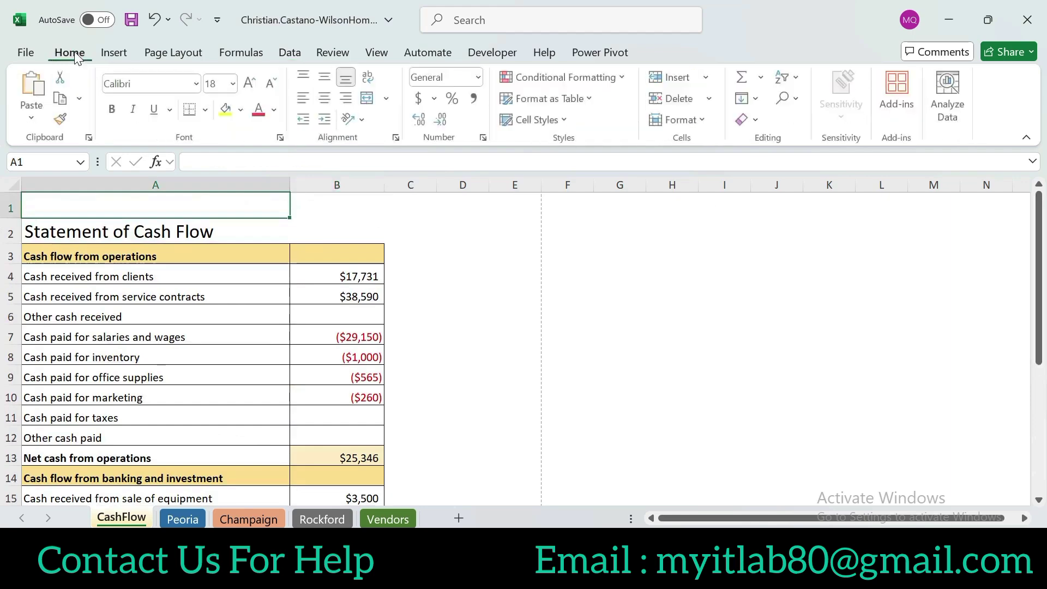
key(alt+Tab)
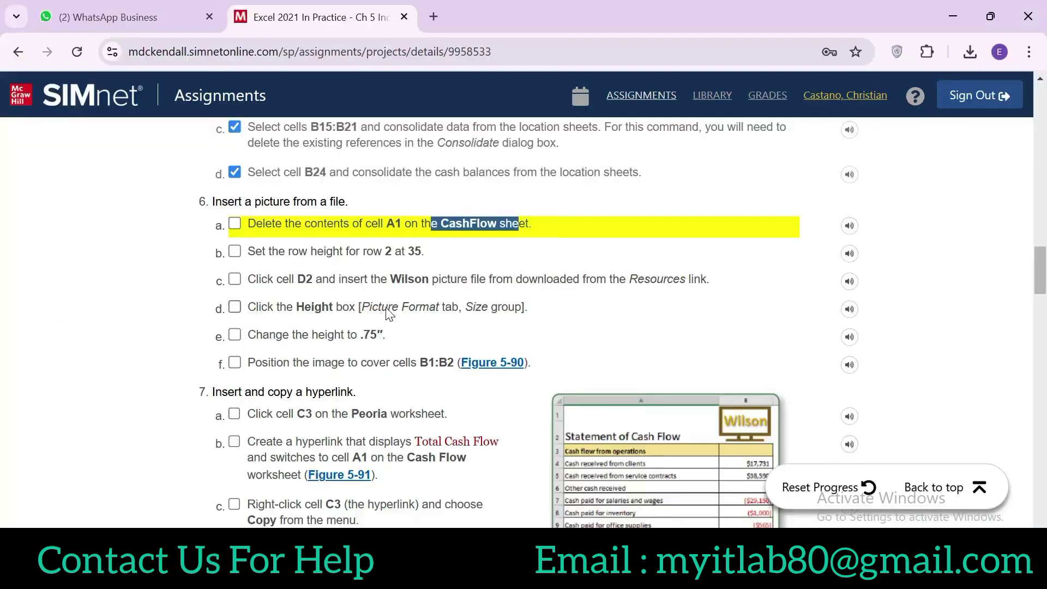
click(235, 224)
drag(248, 252, 380, 261)
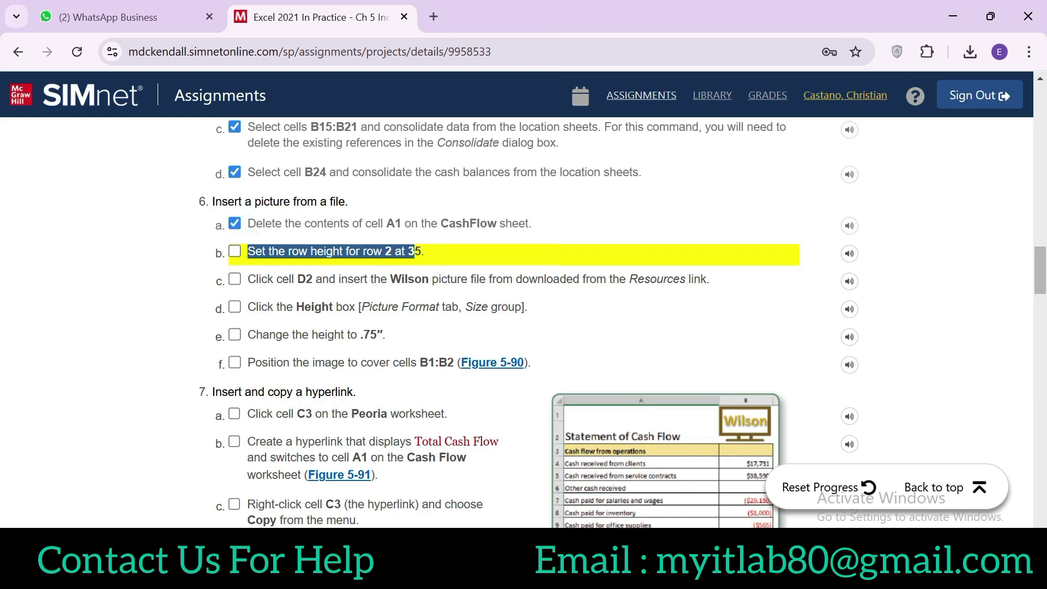
Set the height of row 2 on CashFlow to 35
key(alt+Tab)
click(10, 233)
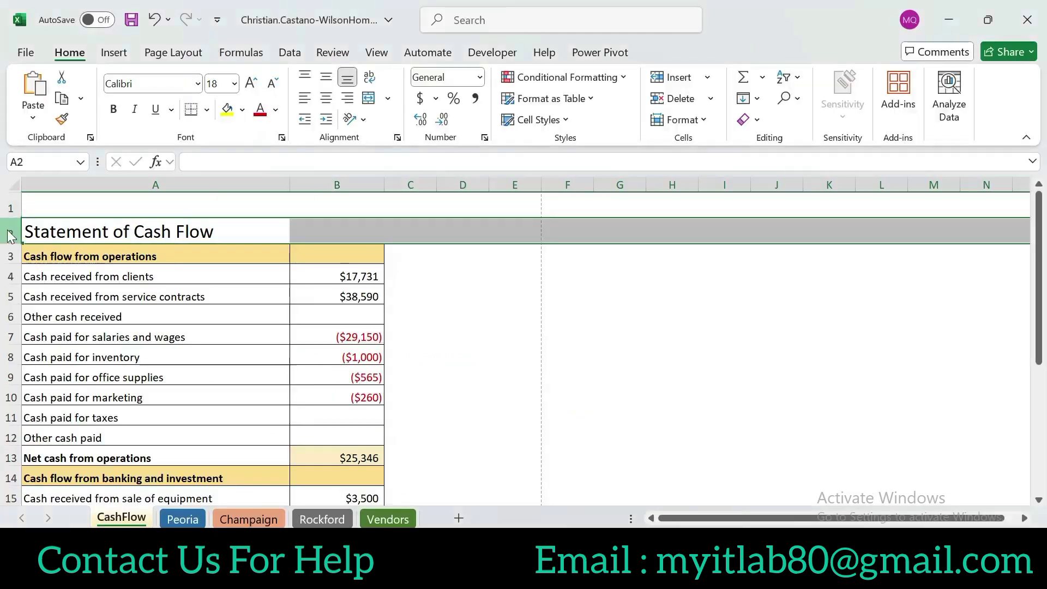
right_click(10, 233)
click(102, 486)
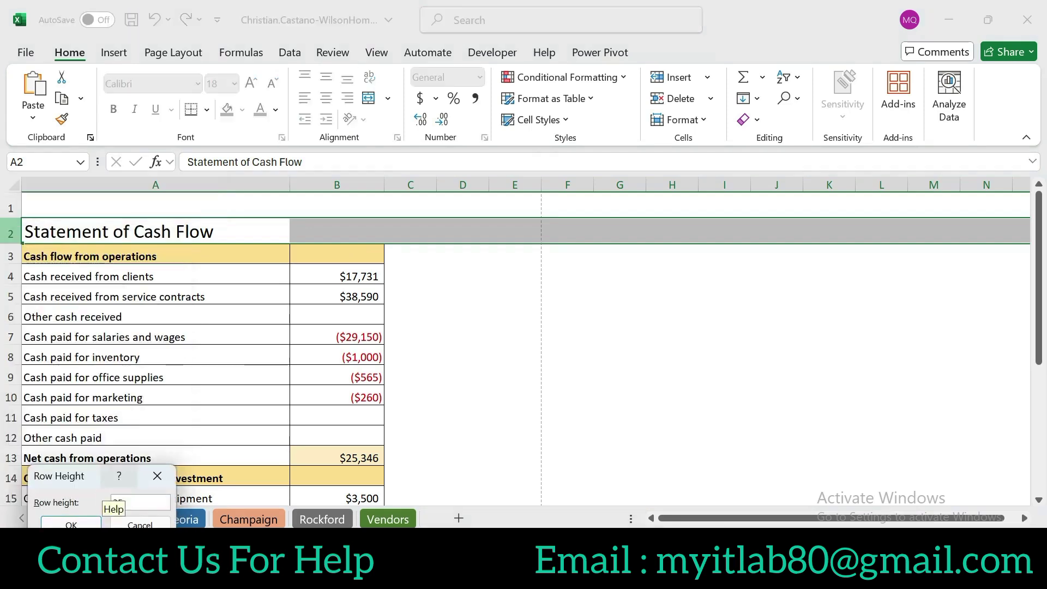
click(87, 524)
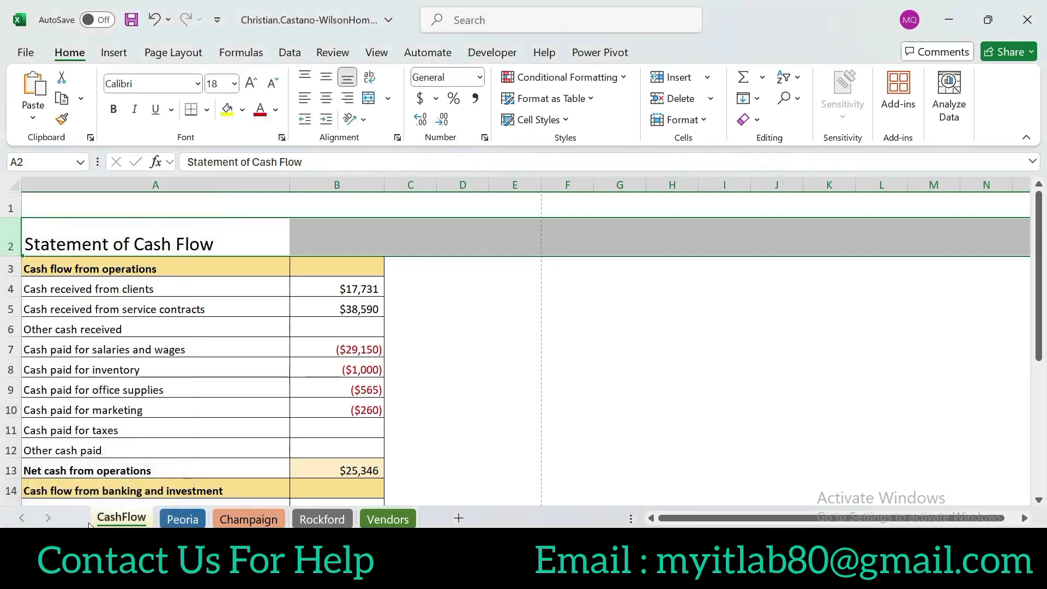
key(alt+Tab)
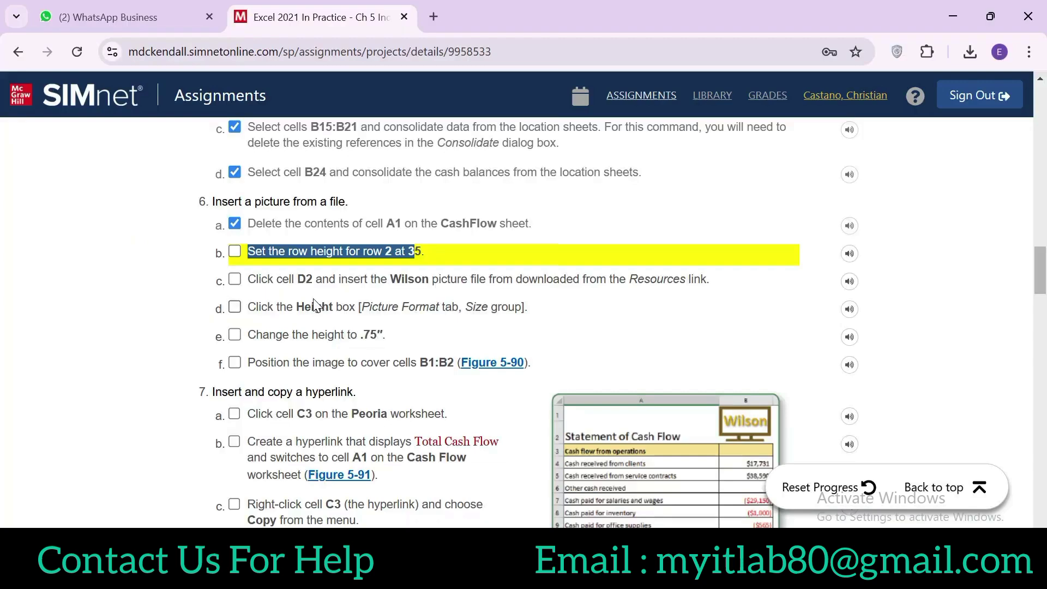
Tick step 6b in SIMnet, read step 6c, and select cell D3 on CashFlow
click(235, 251)
drag(258, 279, 309, 283)
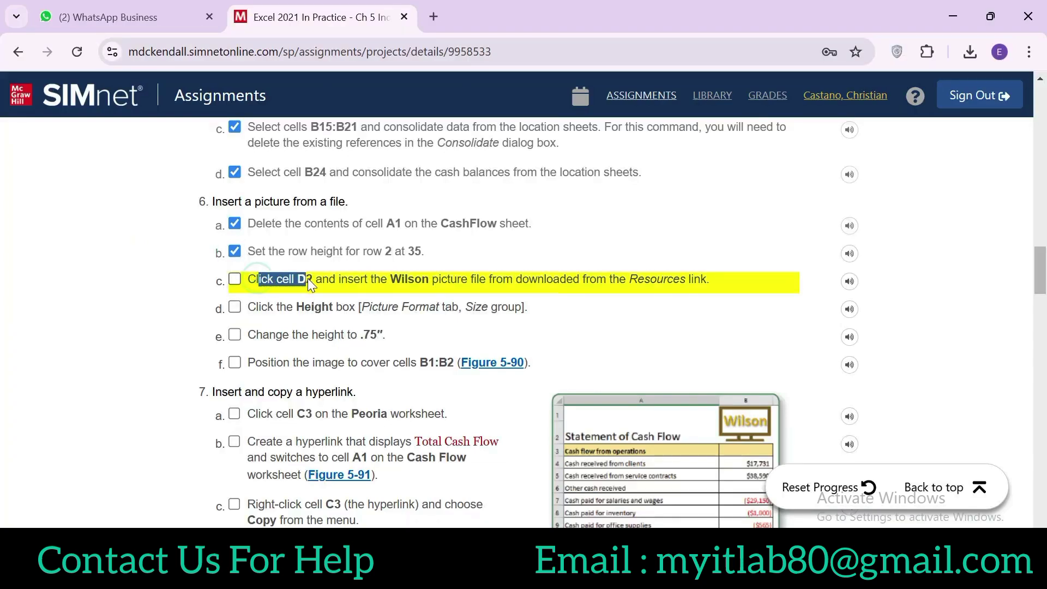
click(706, 573)
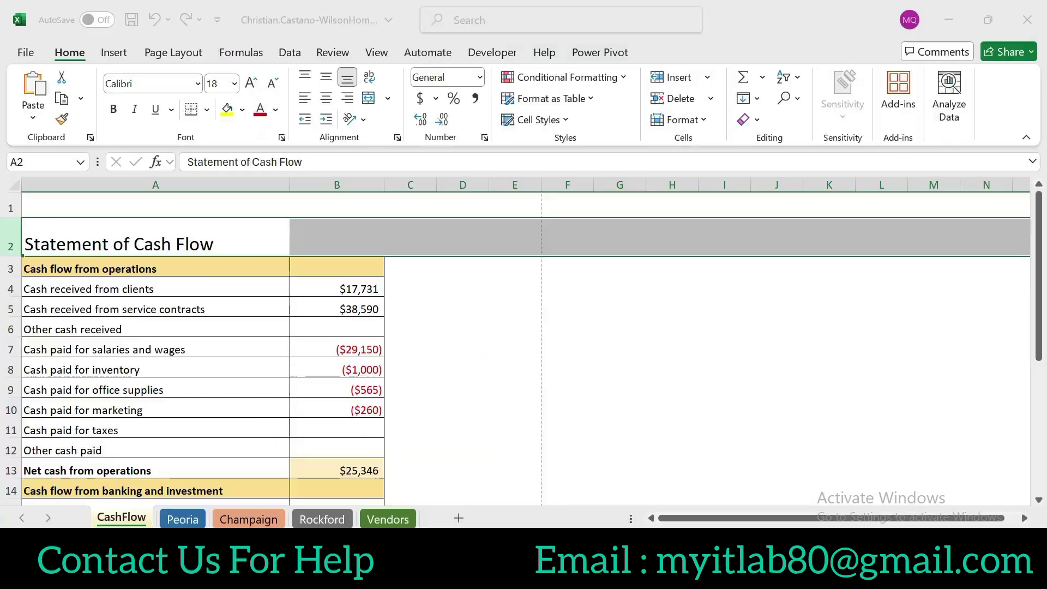
click(414, 266)
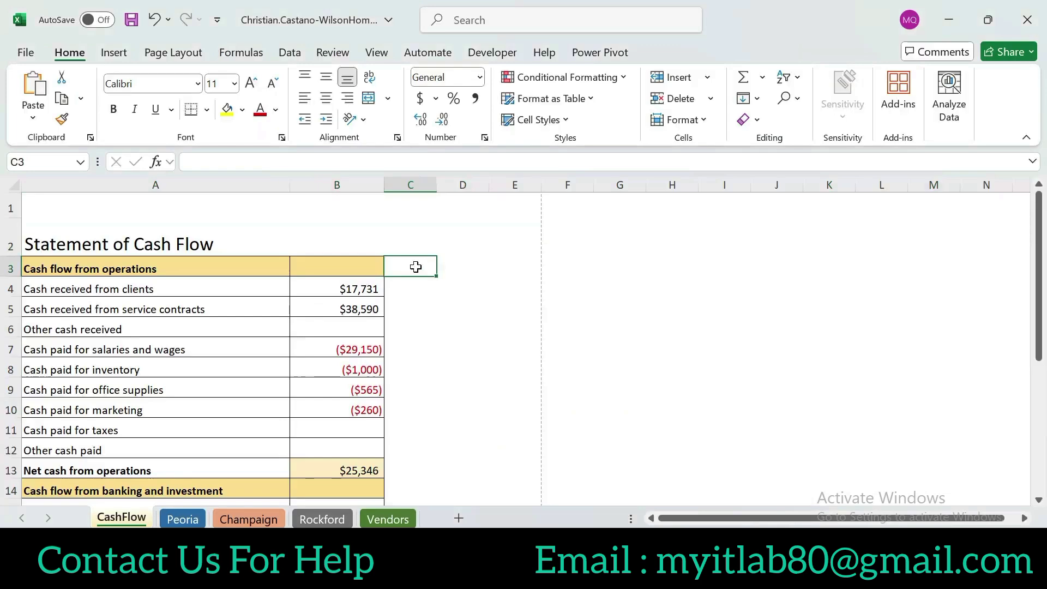
click(478, 265)
click(679, 573)
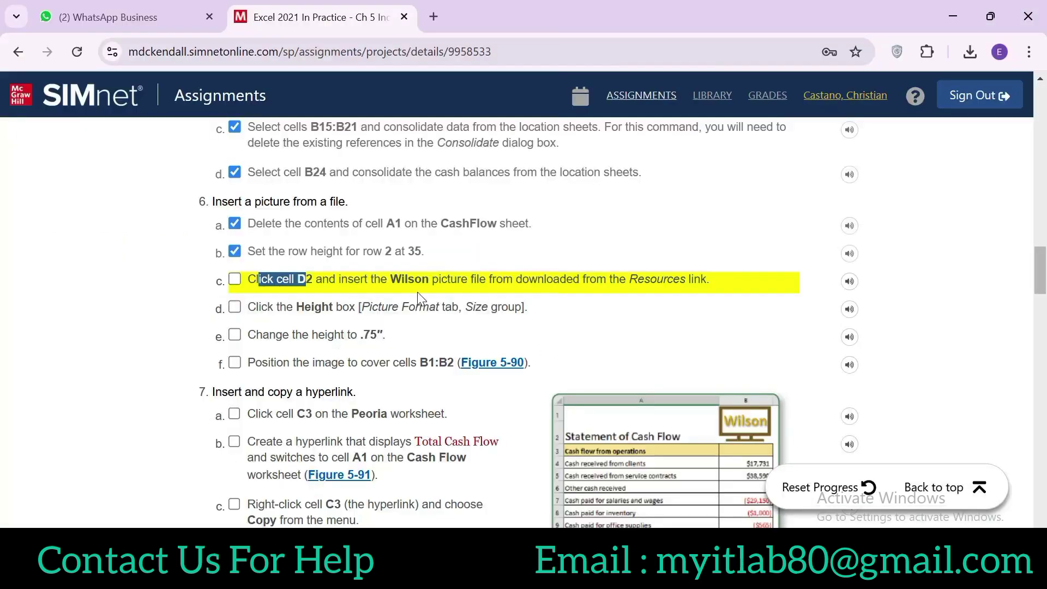
drag(348, 281, 700, 284)
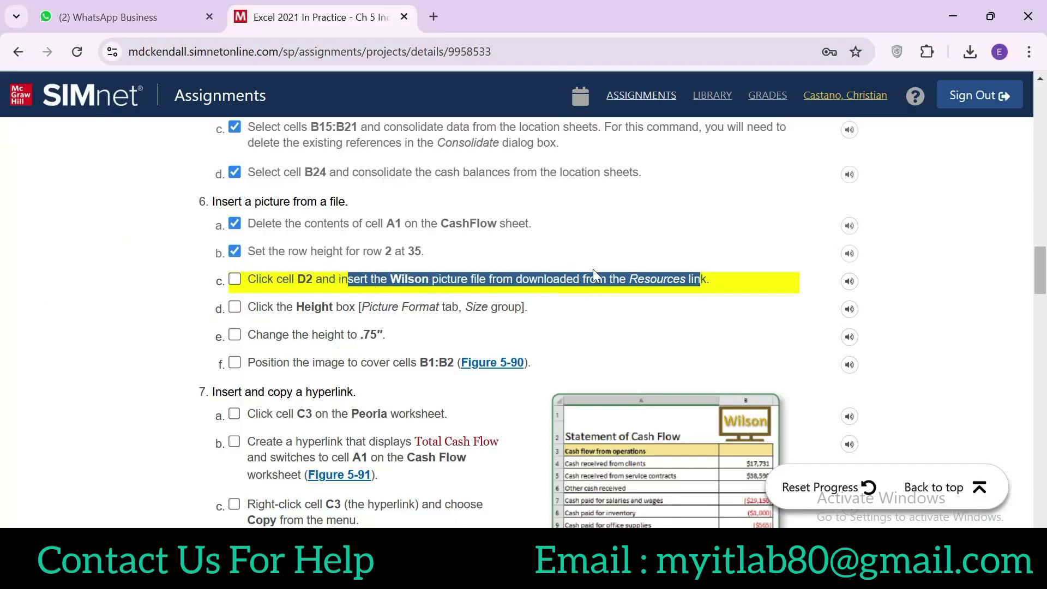
click(651, 573)
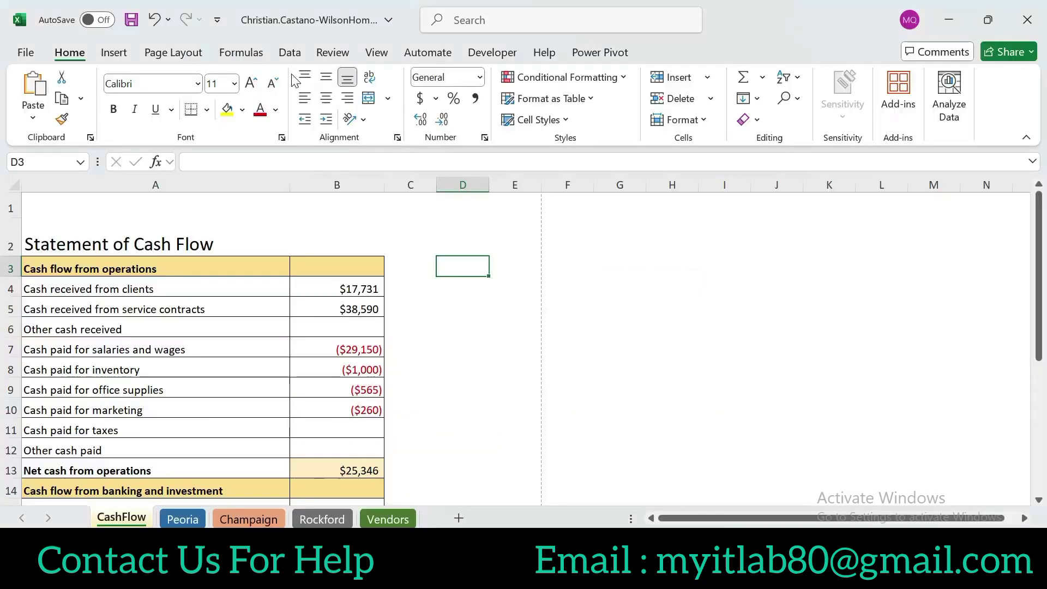
Choose Insert > Illustrations > Pictures to place a picture from This Device
click(113, 52)
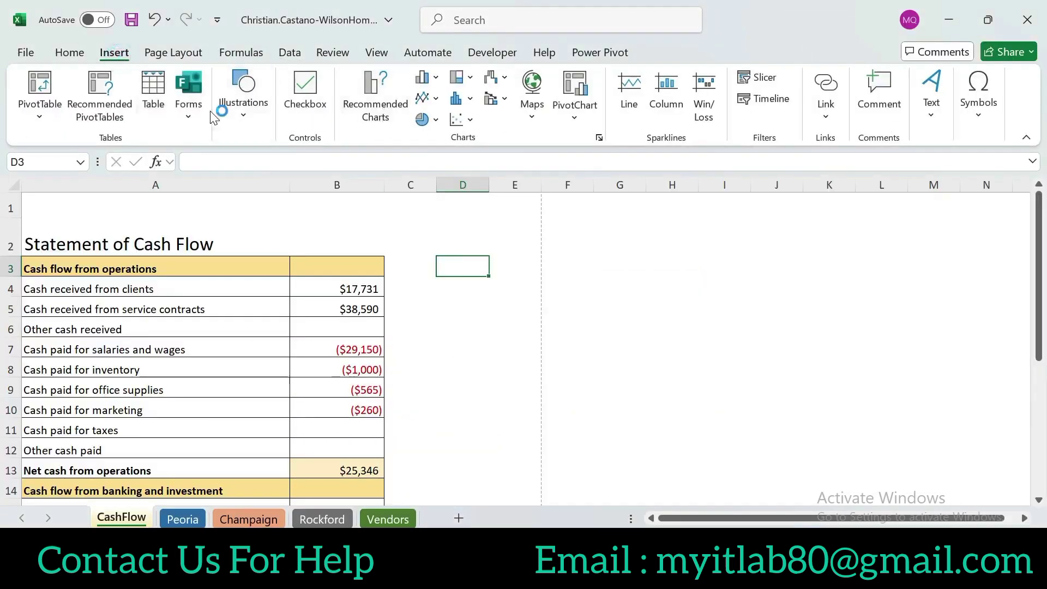
click(192, 110)
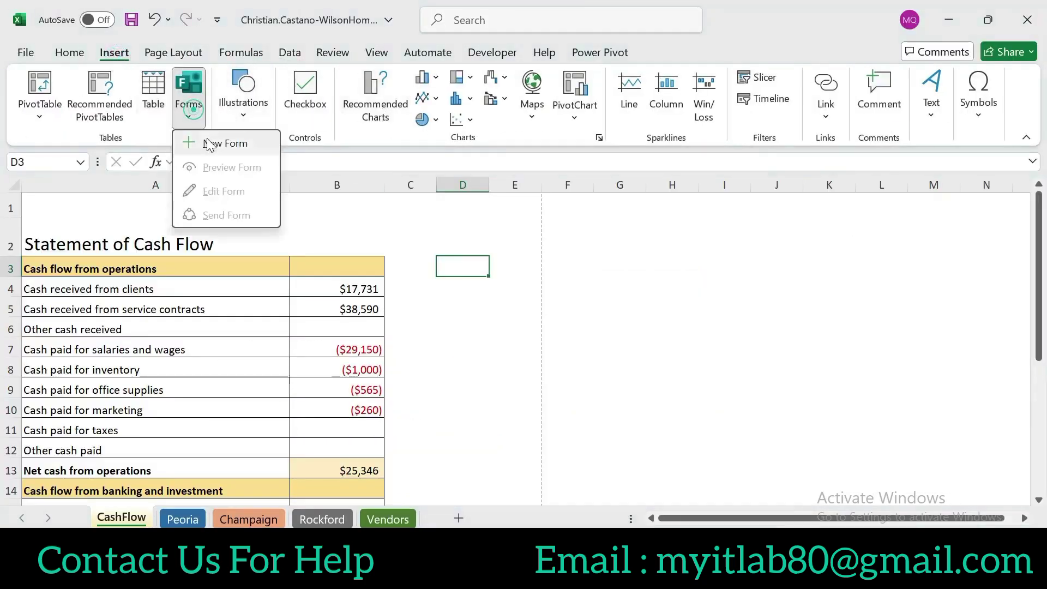
click(251, 116)
click(240, 185)
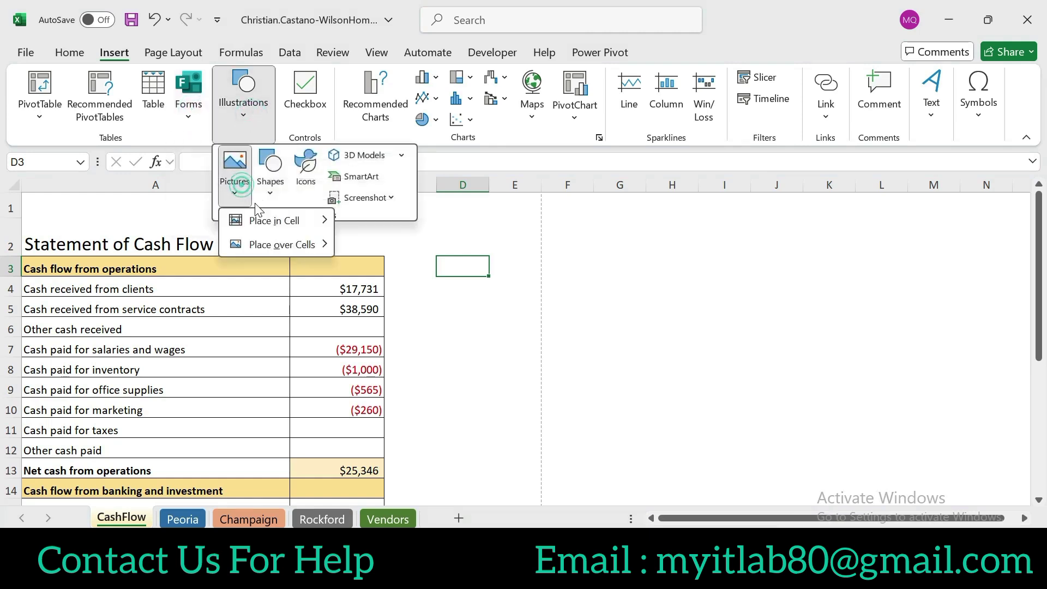
click(389, 243)
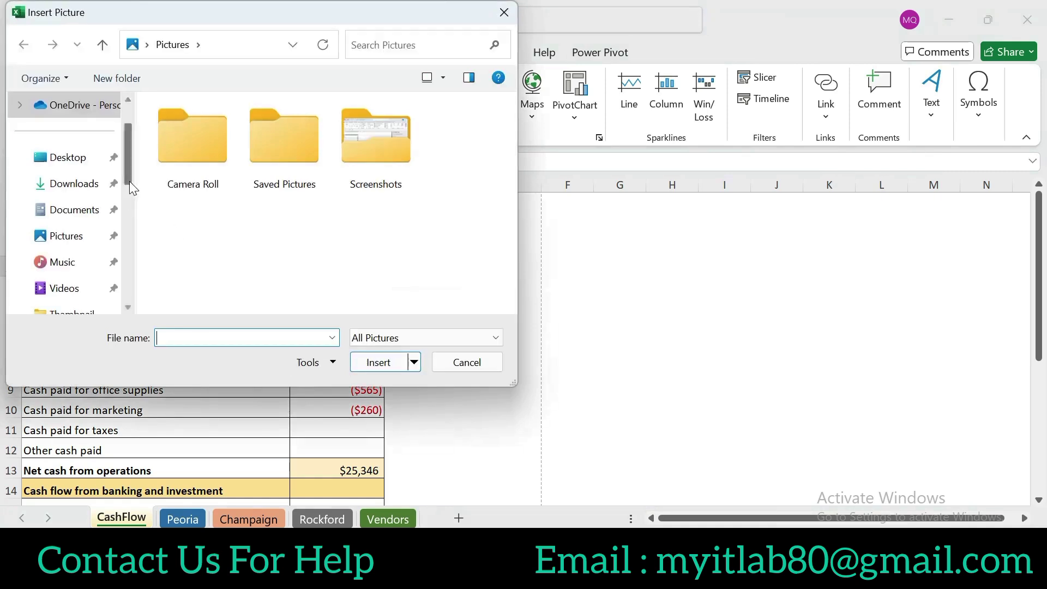
Browse to New Volume (F:) > zzz > Jafir and insert the Wilson picture
drag(129, 181, 130, 270)
click(92, 183)
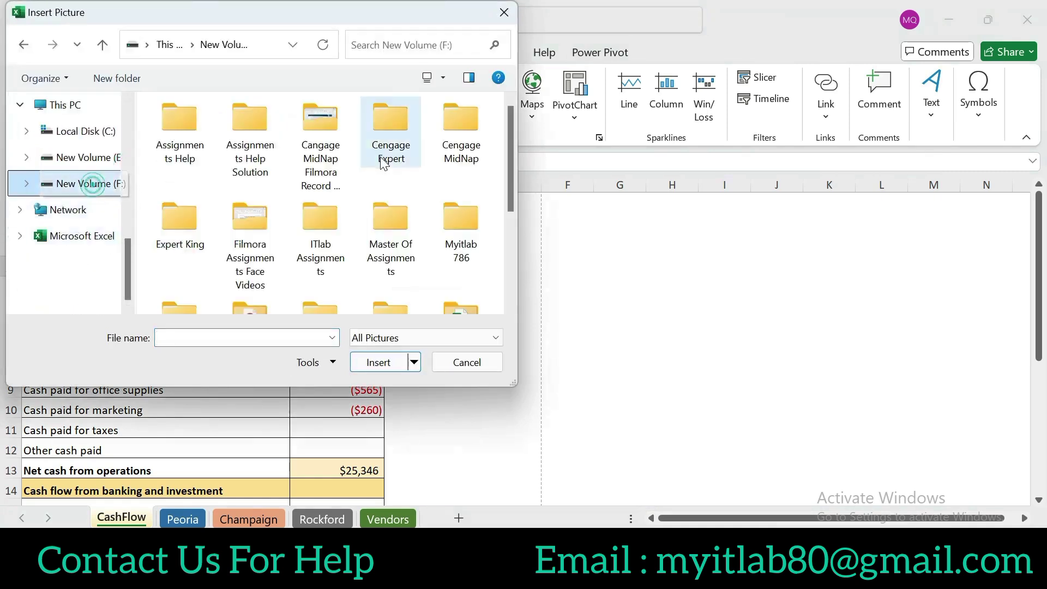
drag(507, 139, 519, 246)
double_click(322, 250)
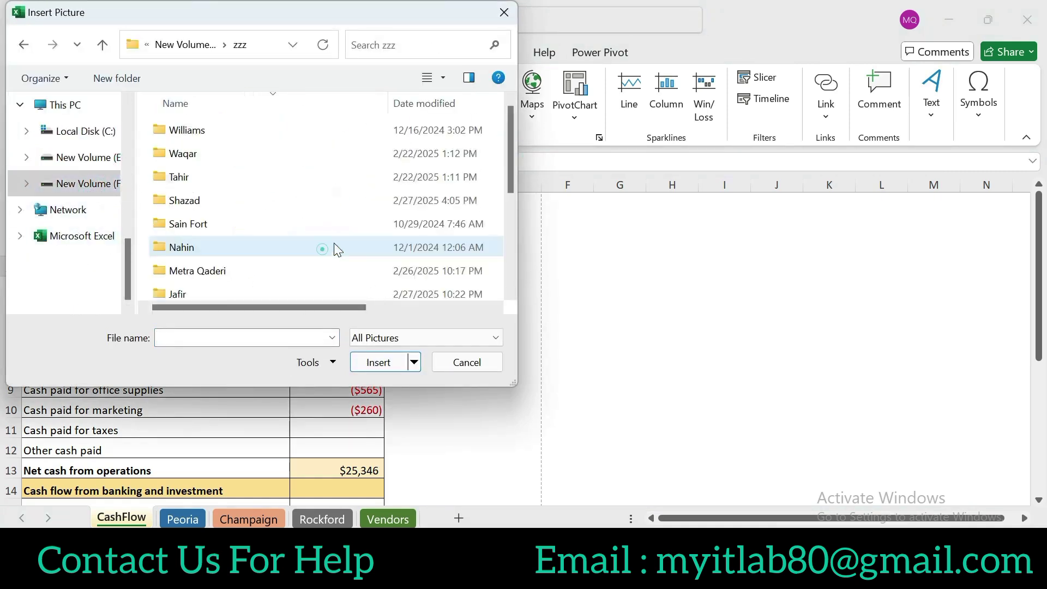
drag(509, 142, 508, 154)
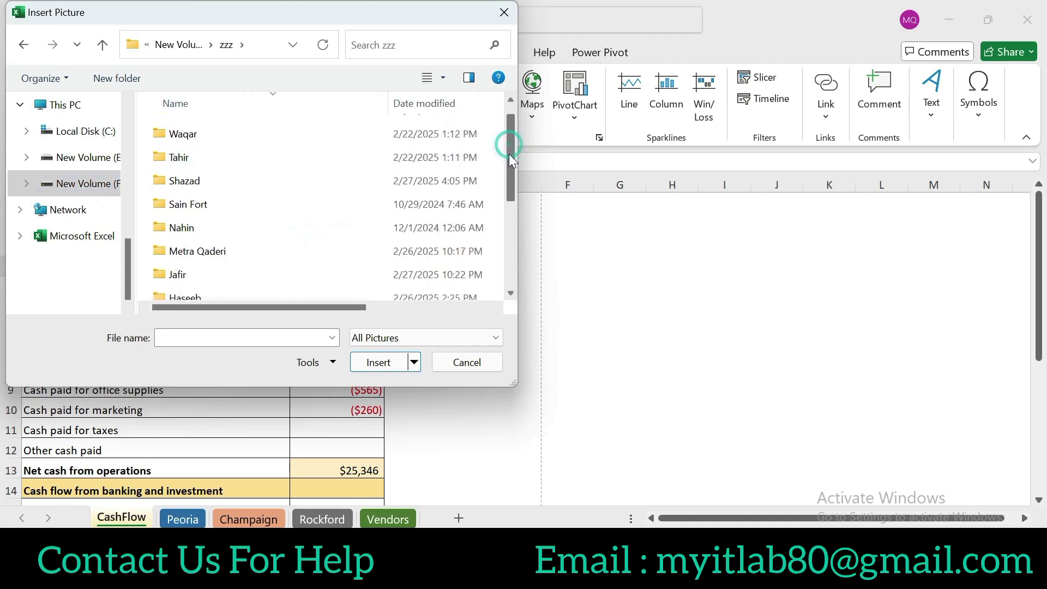
double_click(341, 279)
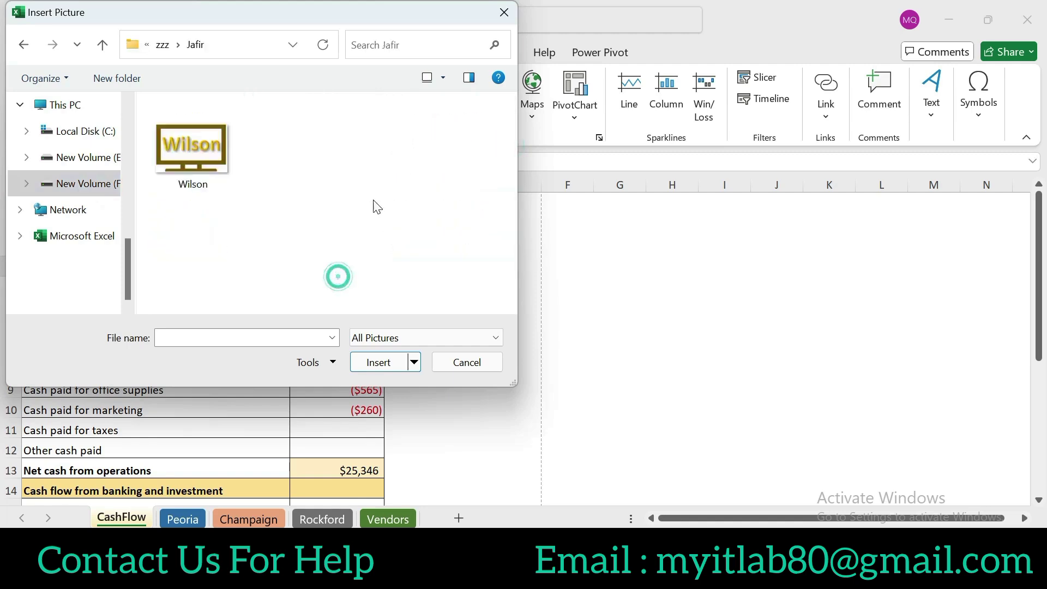
double_click(203, 156)
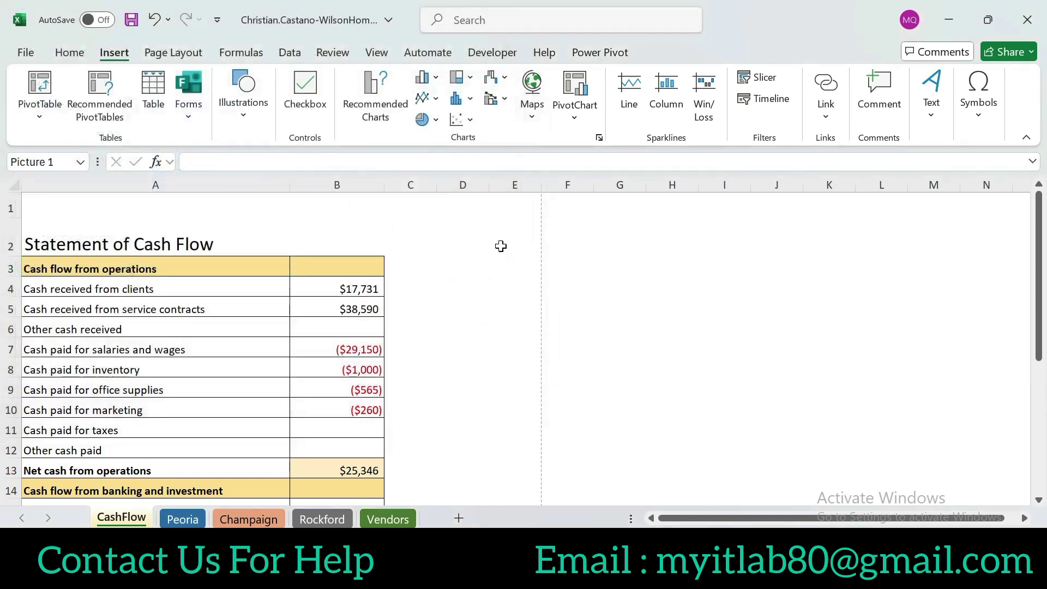
Tick steps 6c and 6d in SIMnet, then set the Wilson logo's height to 0.75"
key(alt+Tab)
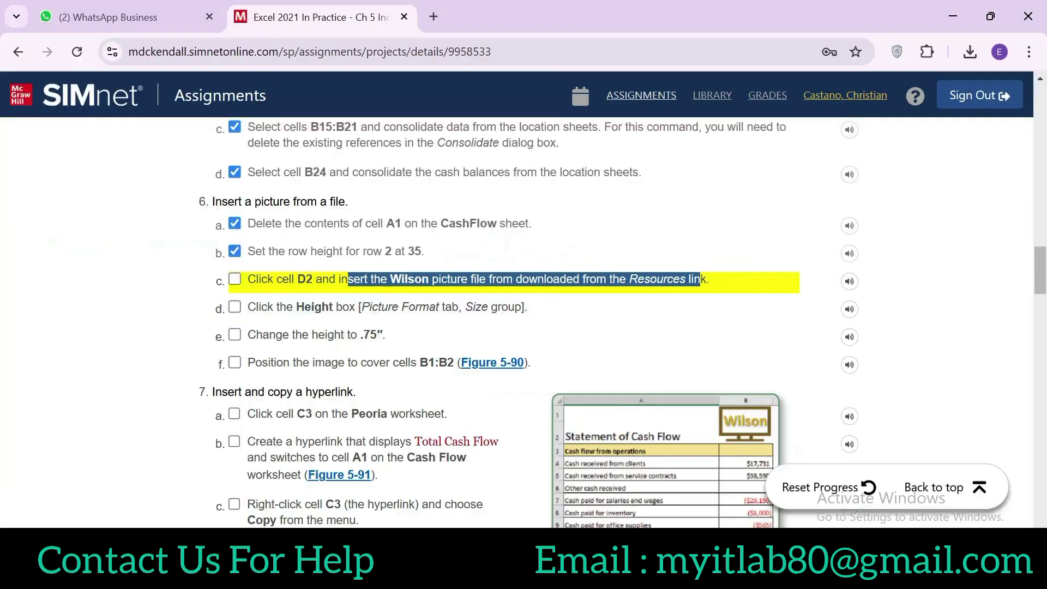
click(235, 279)
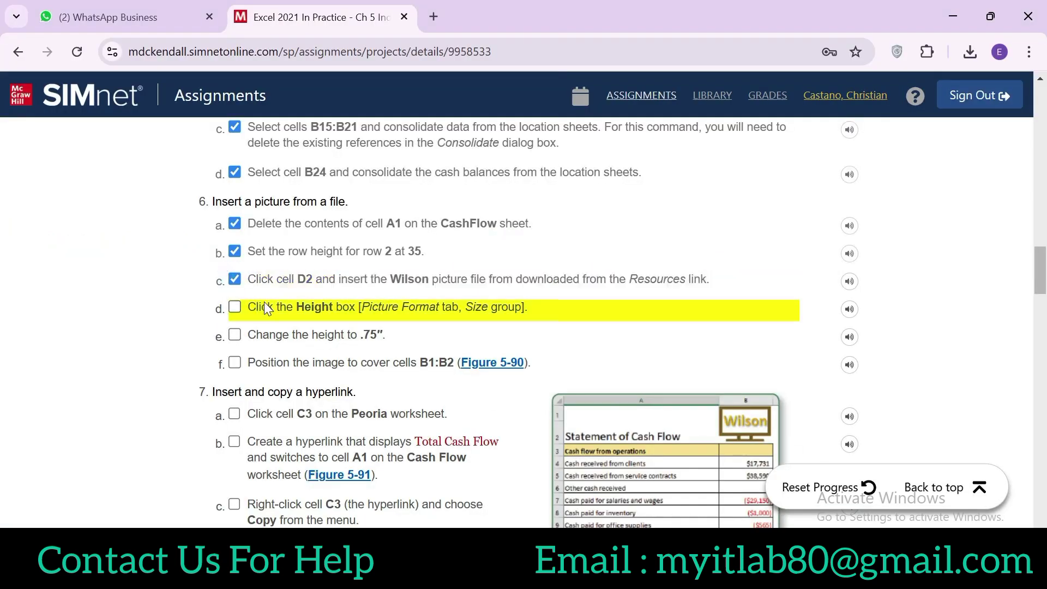
click(235, 307)
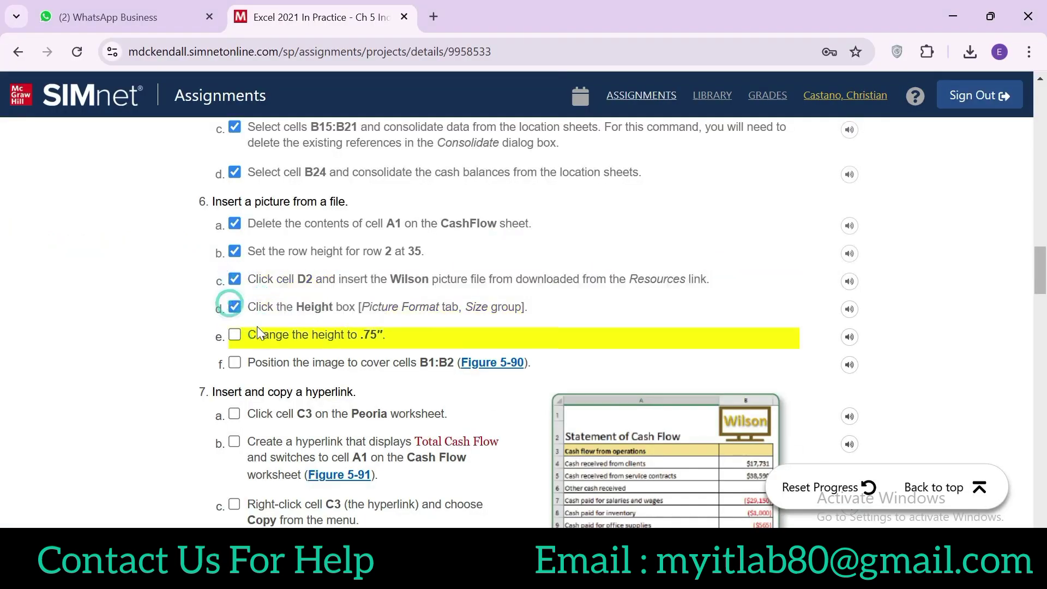
drag(270, 335, 383, 335)
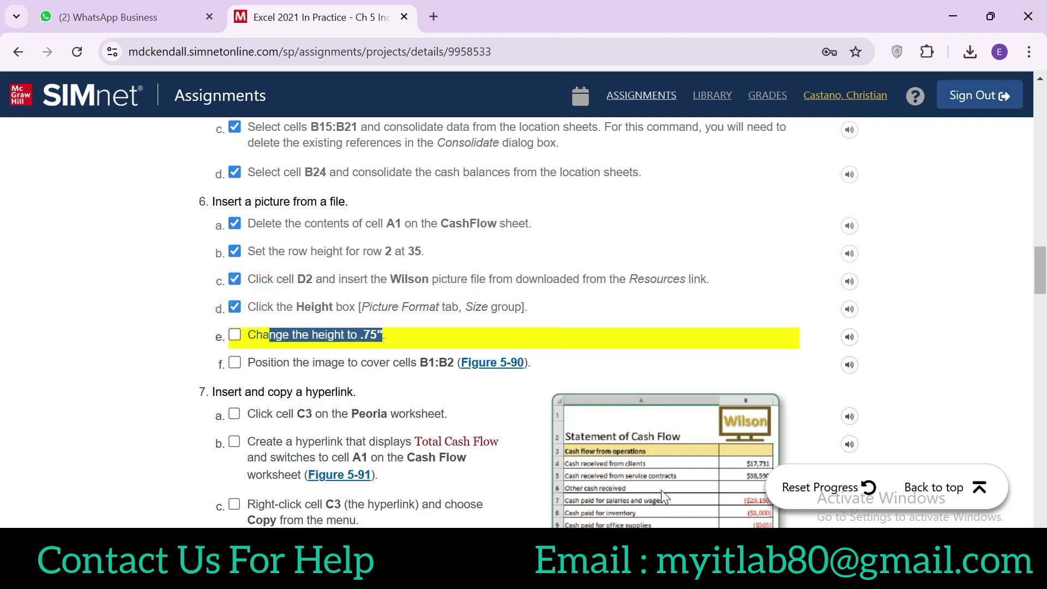
key(alt+Tab)
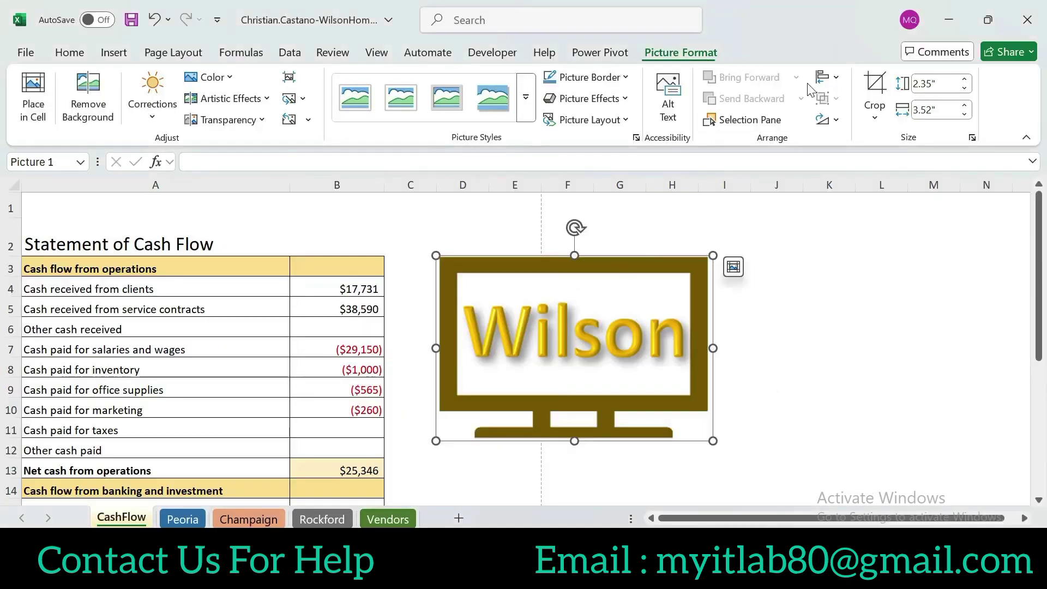
click(935, 84)
key(BackSpace)
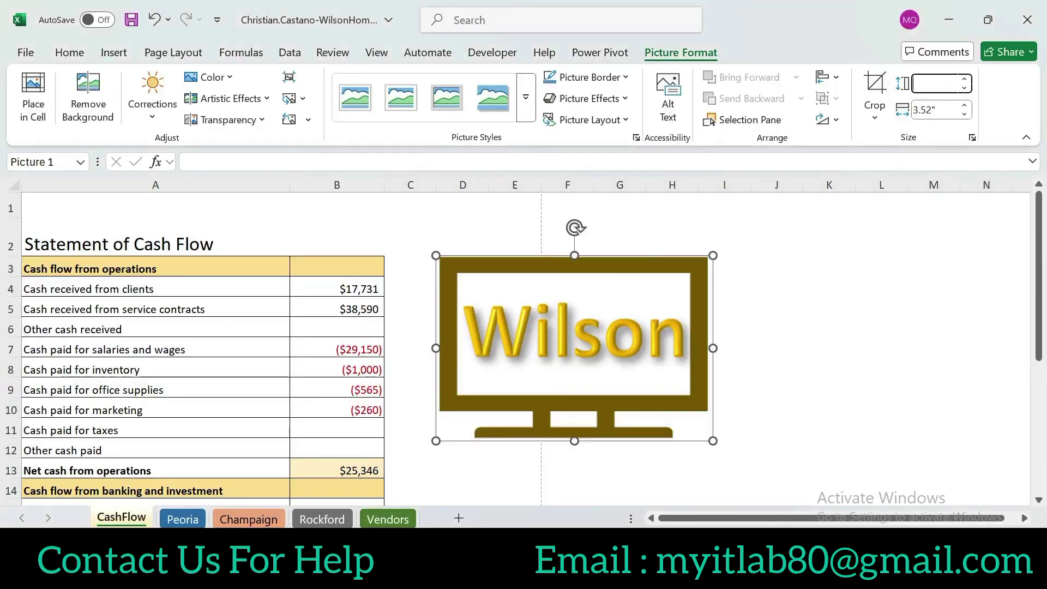
text(0.7)
text(5)
key(Return)
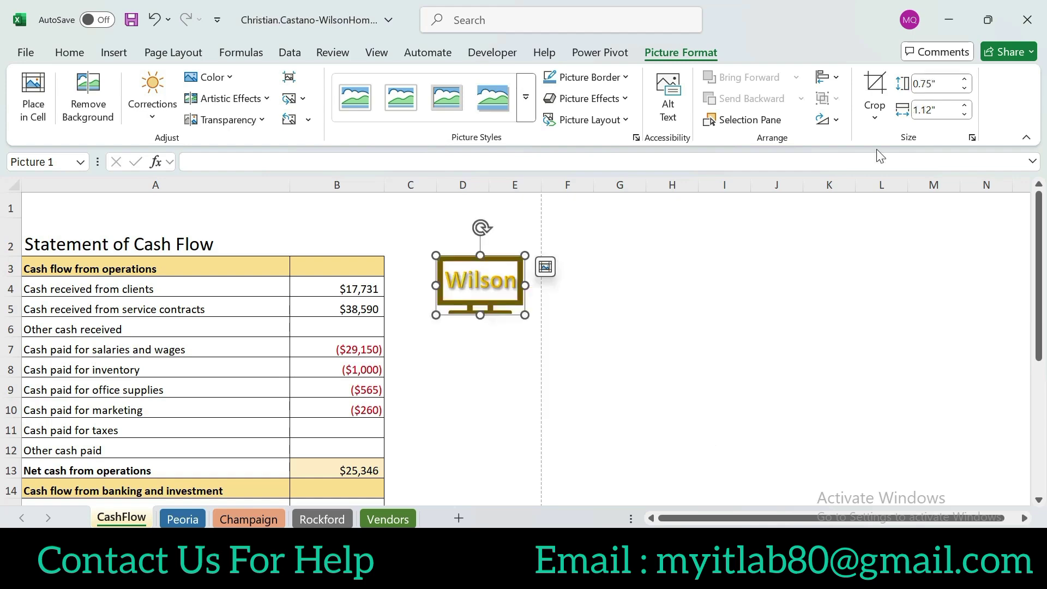
Drag the Wilson logo so it covers cells B1:B2
key(alt+Tab)
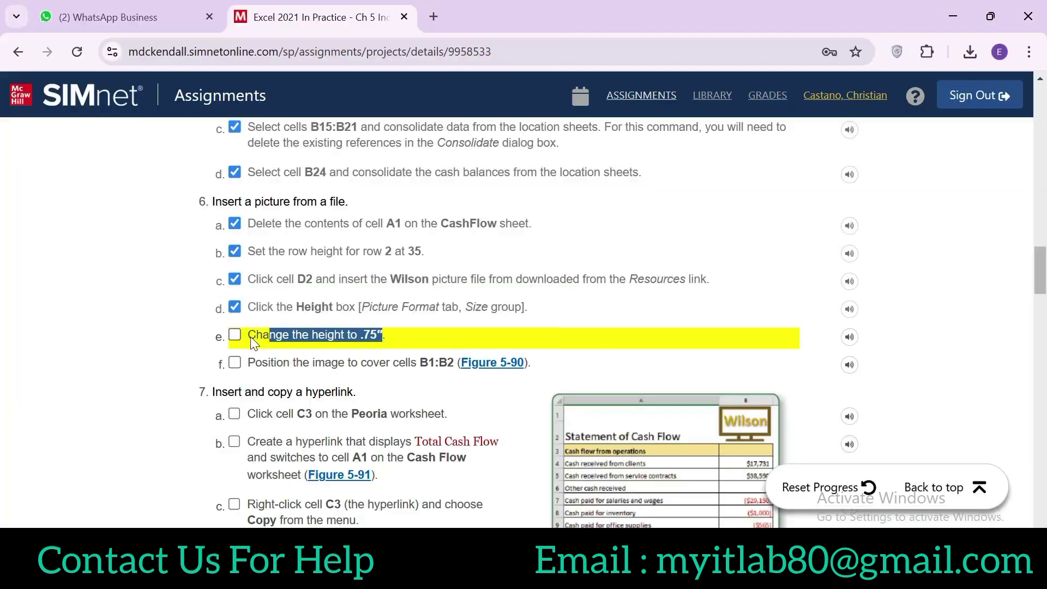
drag(267, 364, 438, 364)
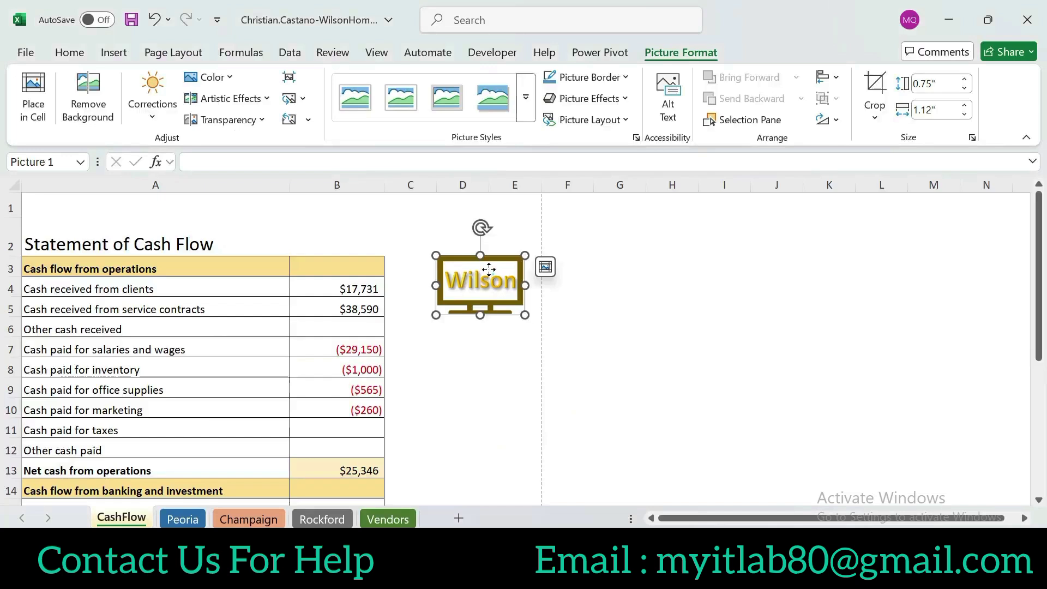
drag(488, 274, 354, 216)
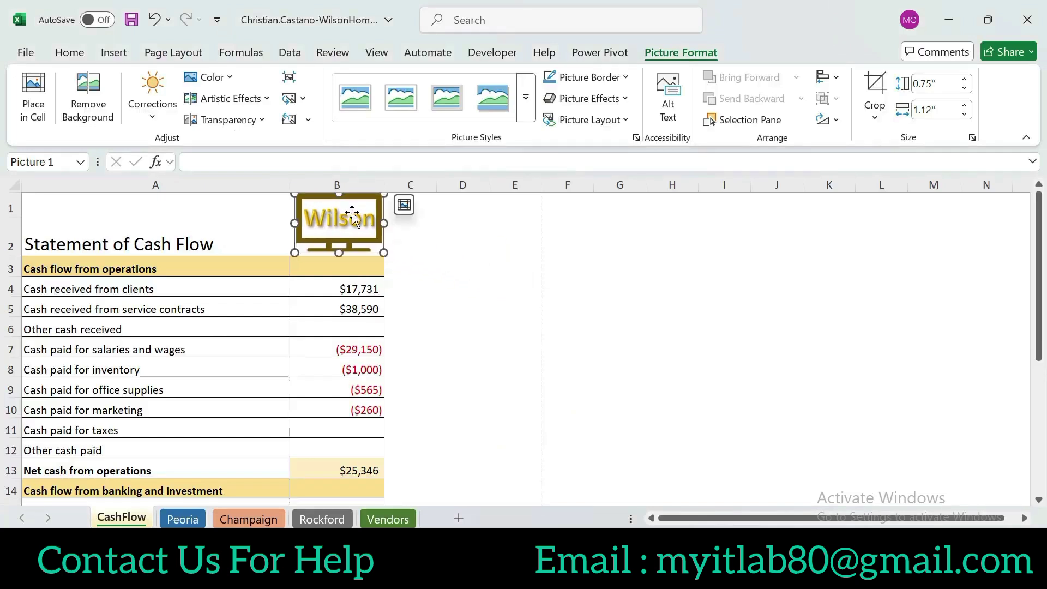
click(426, 220)
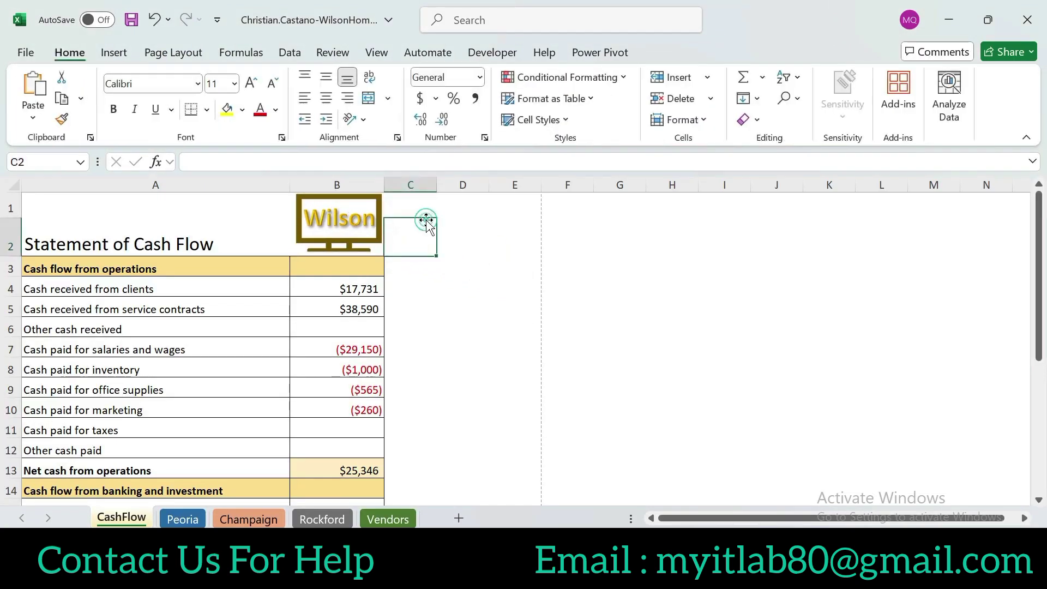
click(271, 226)
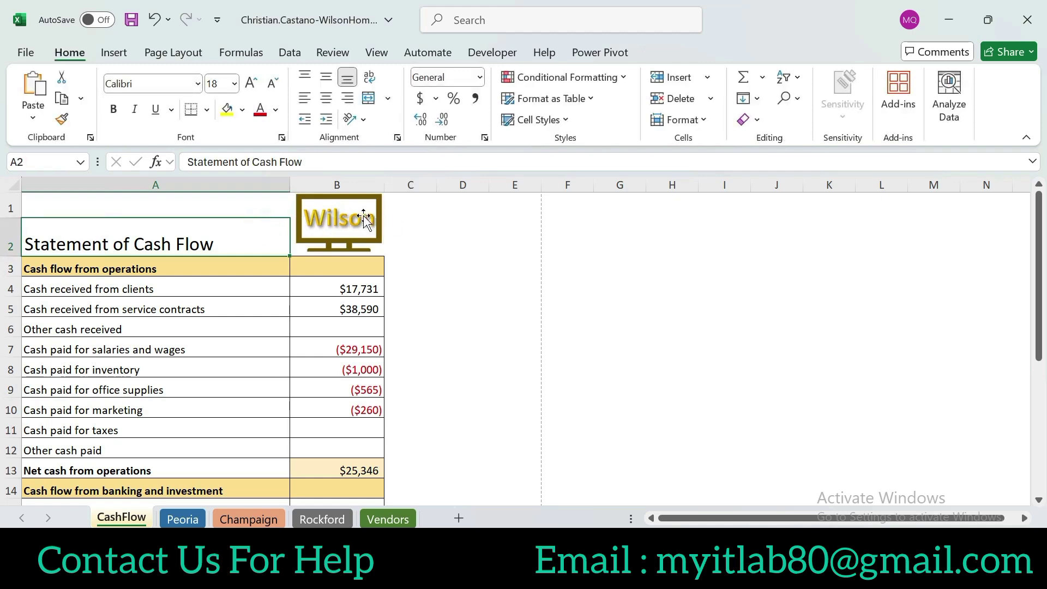
Tick step 6f in SIMnet
click(710, 573)
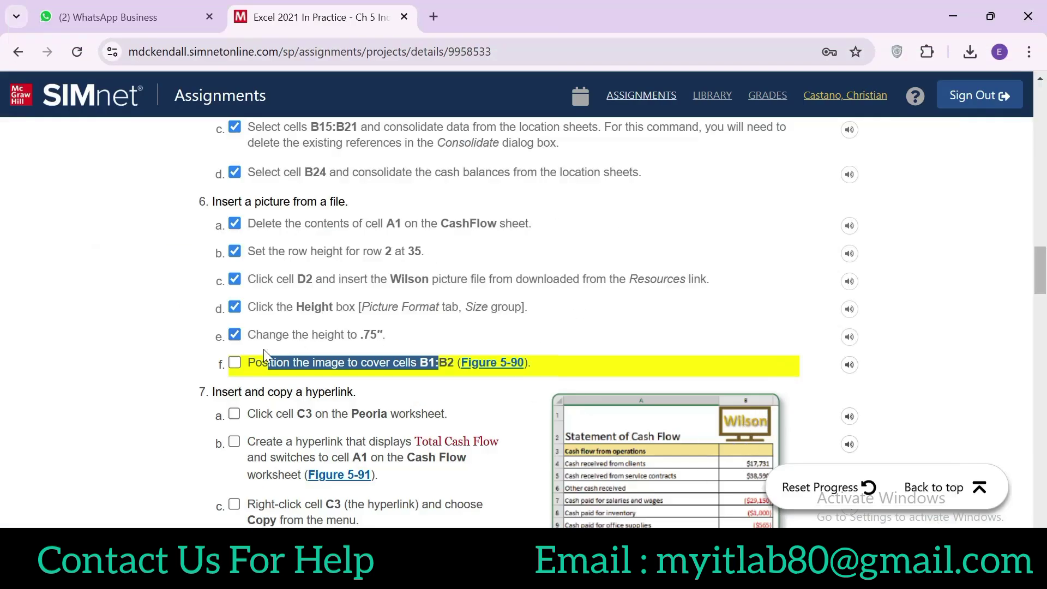
click(234, 362)
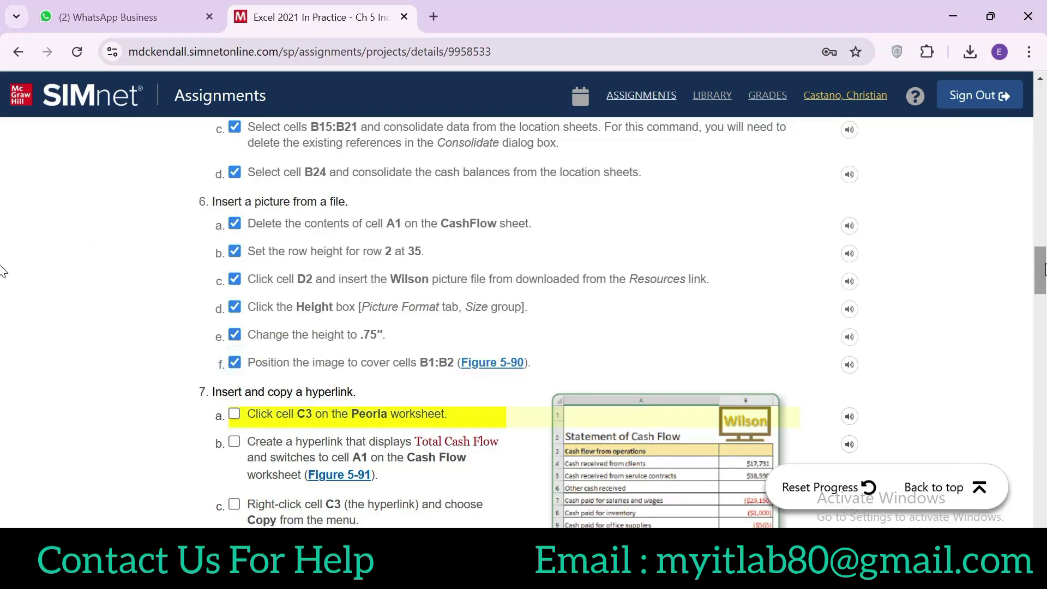
mouse_move(1040, 269)
mouse_down()
mouse_move(1040, 409)
mouse_move(1009, 145)
mouse_up()
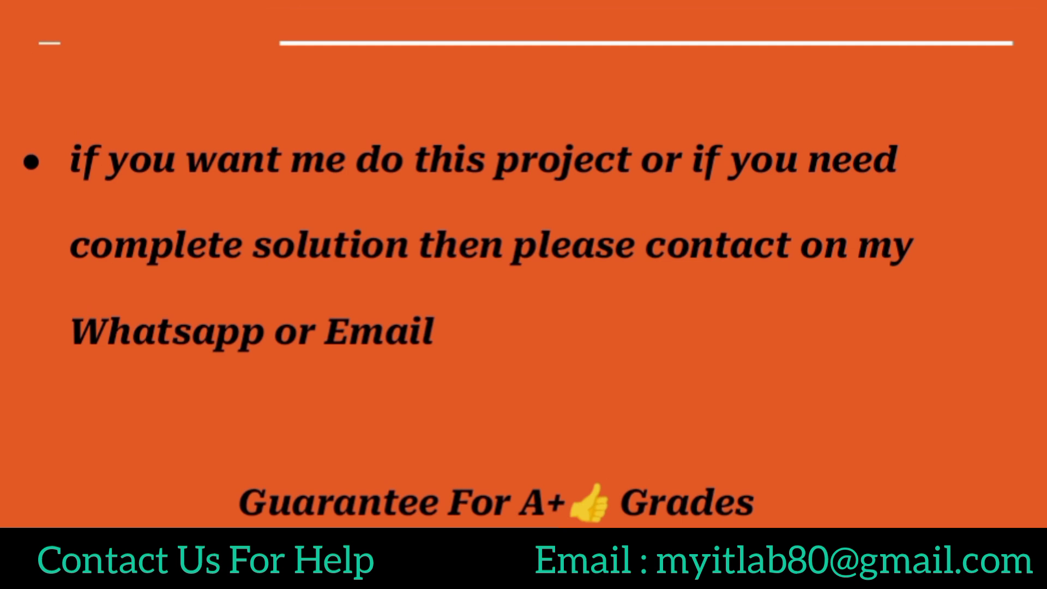